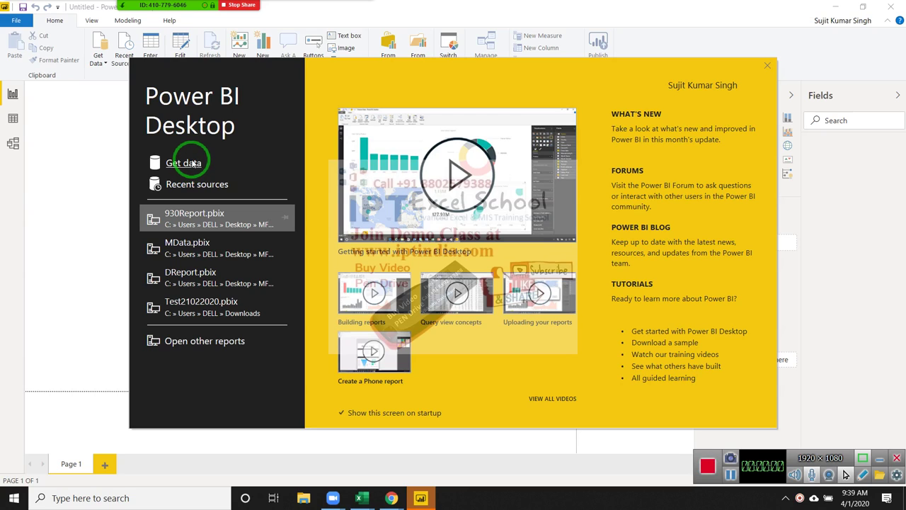
Step: Start a new Excel workbook data connection from Get data
left_click(192, 163)
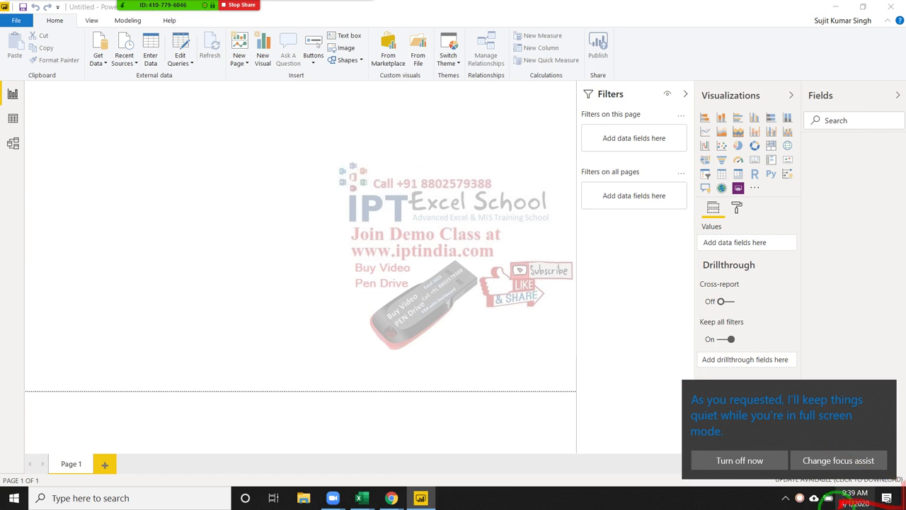
left_click(884, 389)
left_click(554, 414)
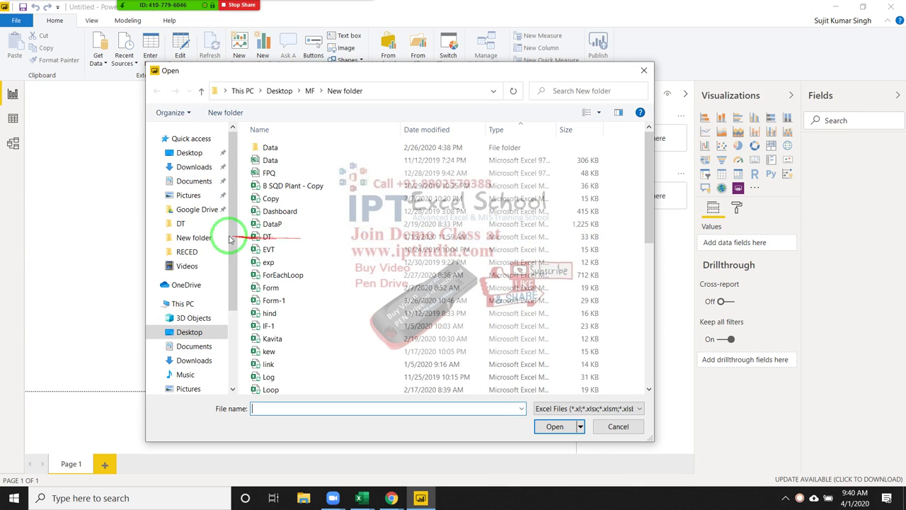
Step: Browse to New Volume (E:) > PowerBI-2020 and open the Map-Data workbook
left_click(196, 172)
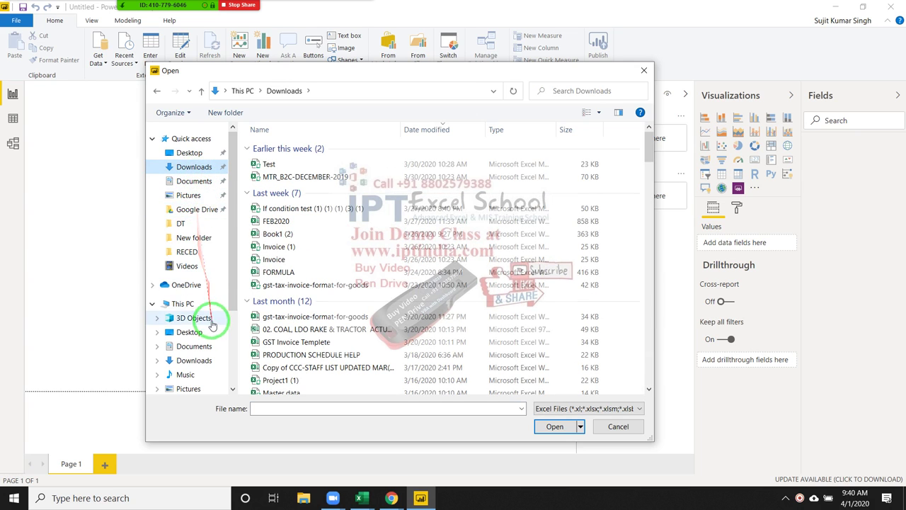
scroll(206, 367, "down", 1)
scroll(208, 368, "down", 1)
scroll(210, 369, "down", 1)
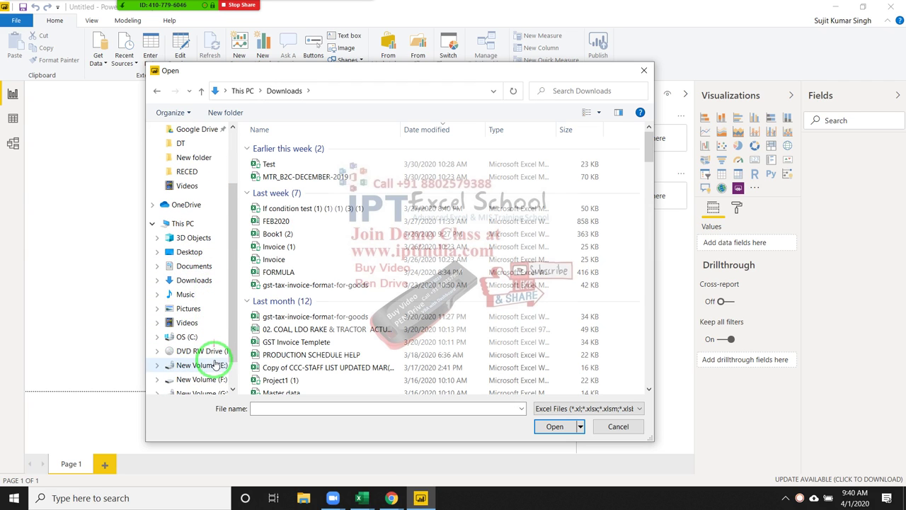
left_click(211, 375)
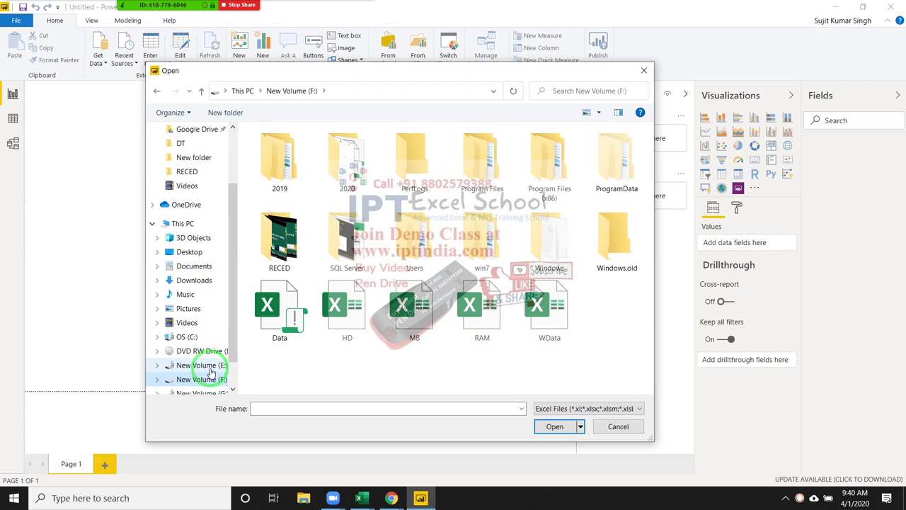
left_click(211, 367)
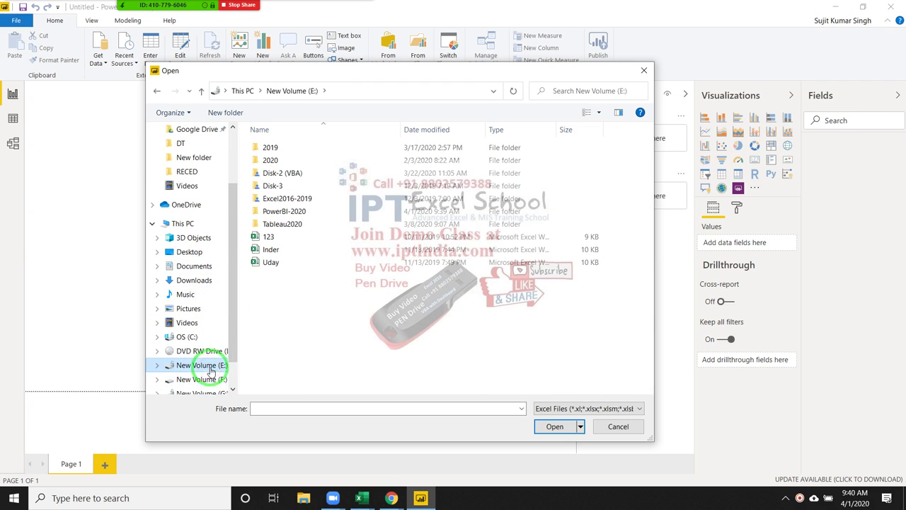
double_click(283, 210)
left_click(272, 161)
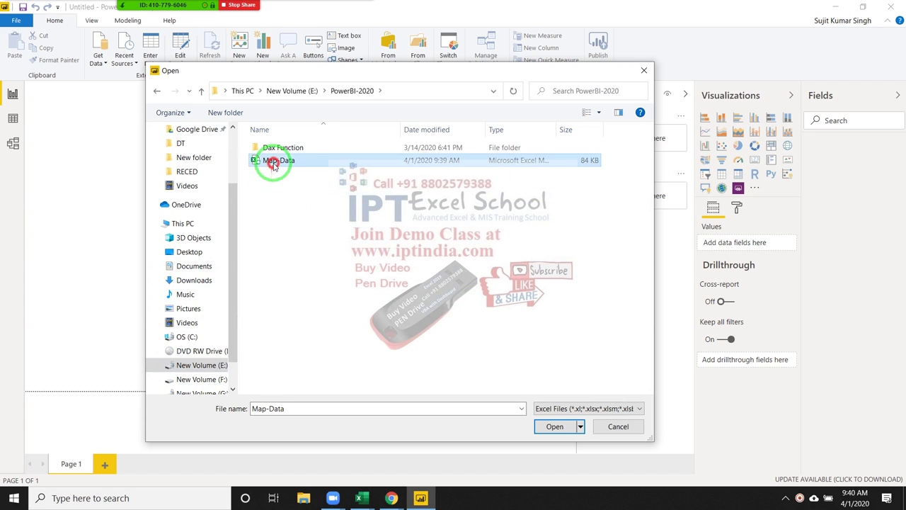
left_click_drag(272, 166, 616, 427)
left_click(560, 426)
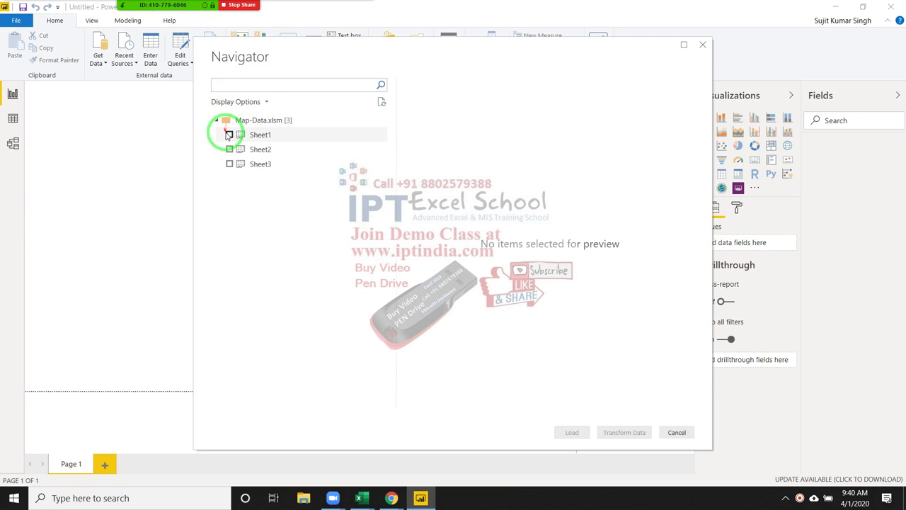
Step: Tick Sheet1 in the Navigator and load it into the model
left_click(229, 135)
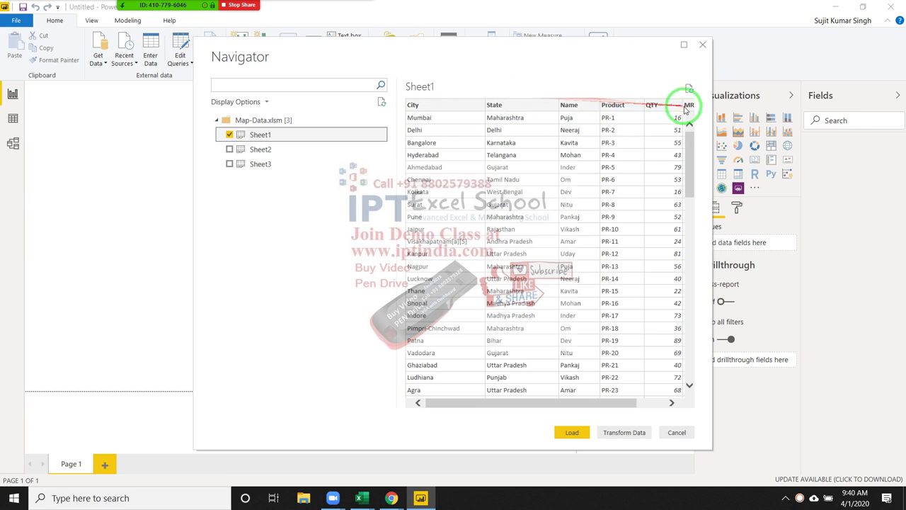
left_click(575, 434)
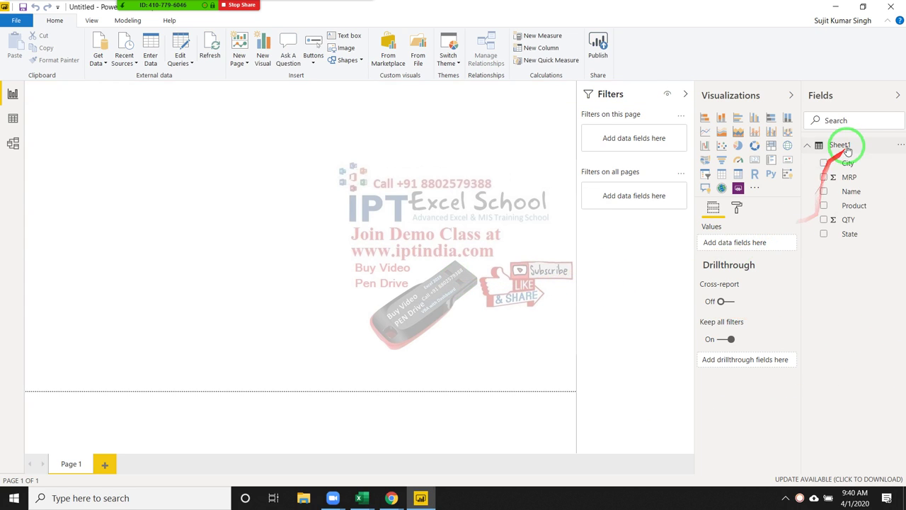
Step: In Data view, create the column Amt = Sheet1[QTY]*Sheet1[MRP], then return to Report view
left_click(13, 120)
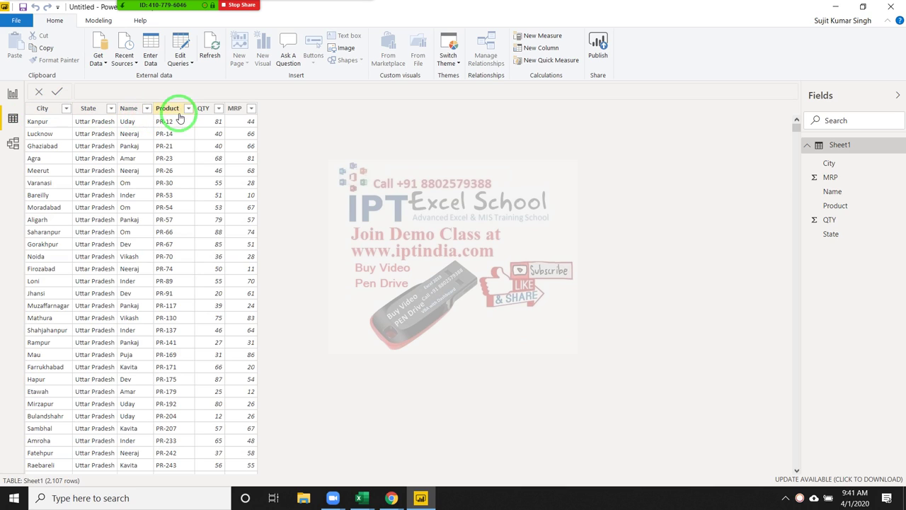
left_click_drag(238, 124, 262, 127)
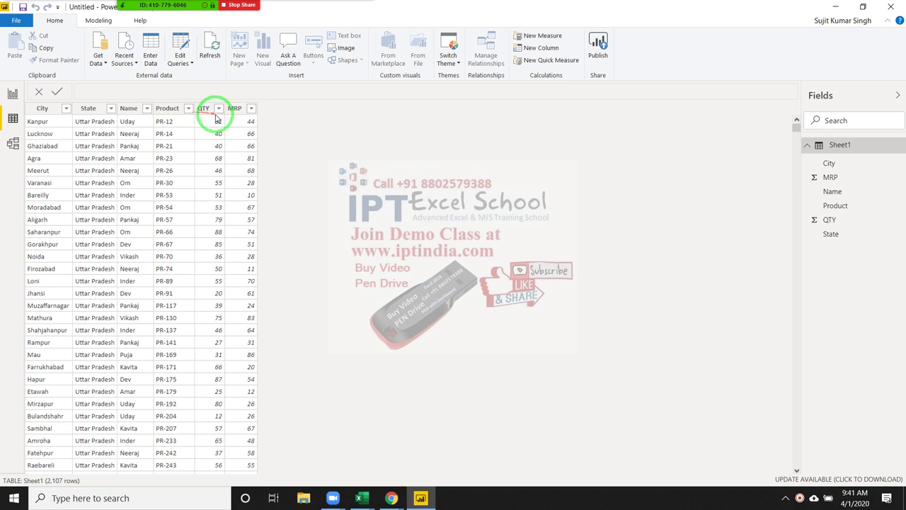
left_click(100, 23)
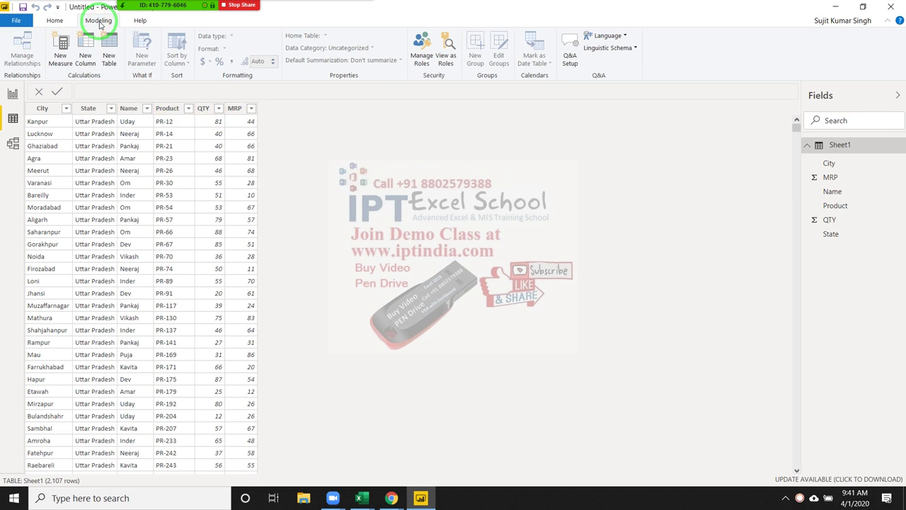
left_click(90, 66)
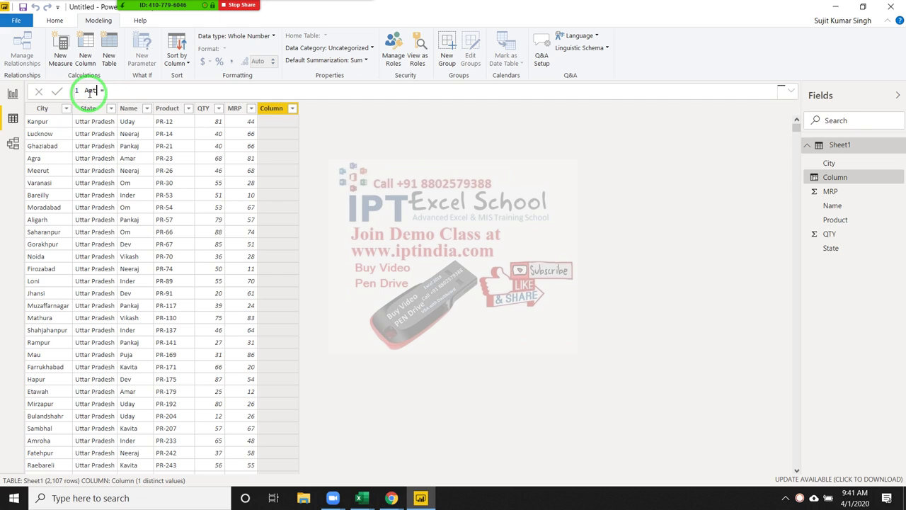
left_click(124, 90)
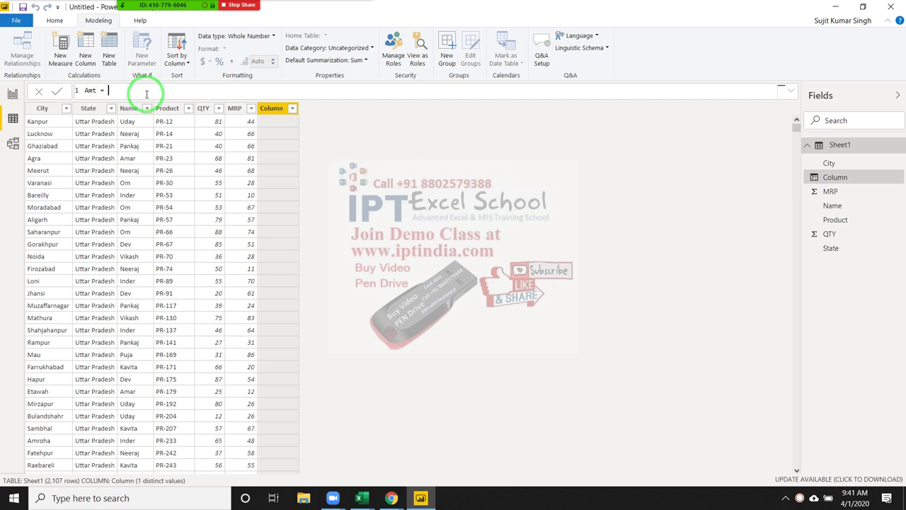
type("qty")
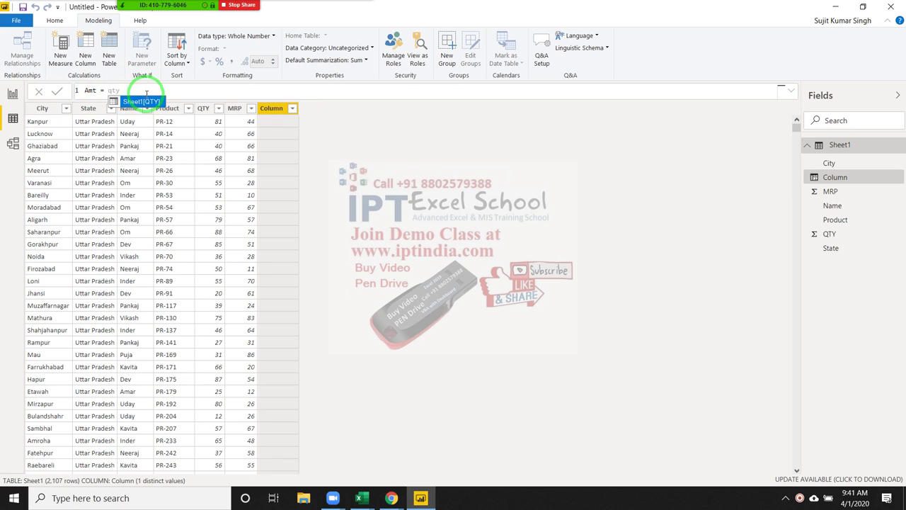
key("Tab")
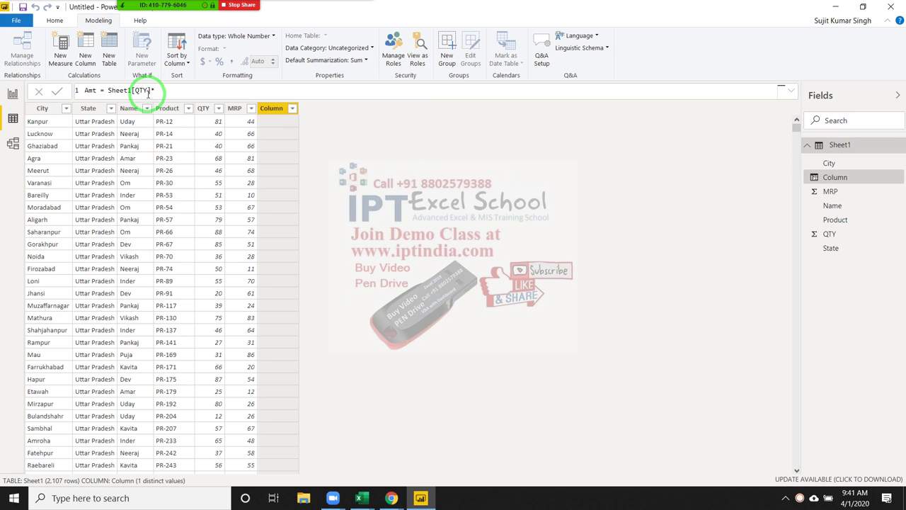
type("mrp")
key("Tab")
key("Return")
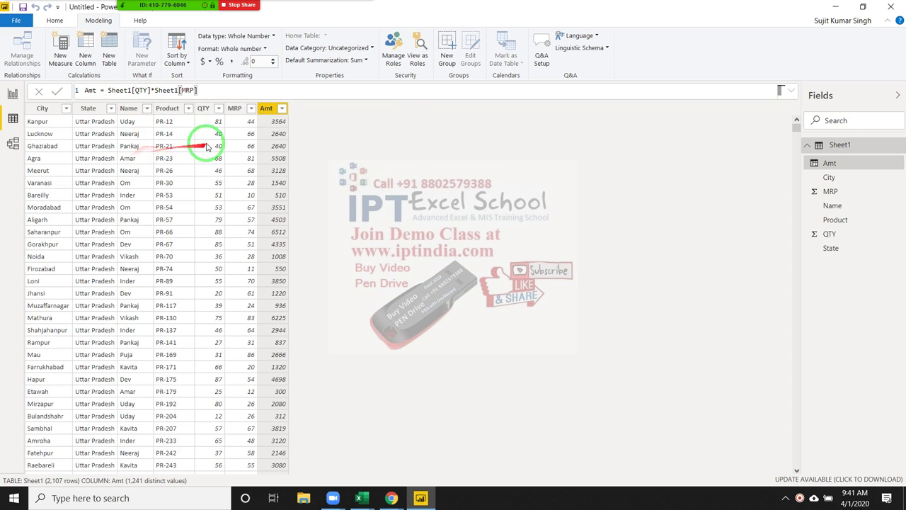
left_click(12, 95)
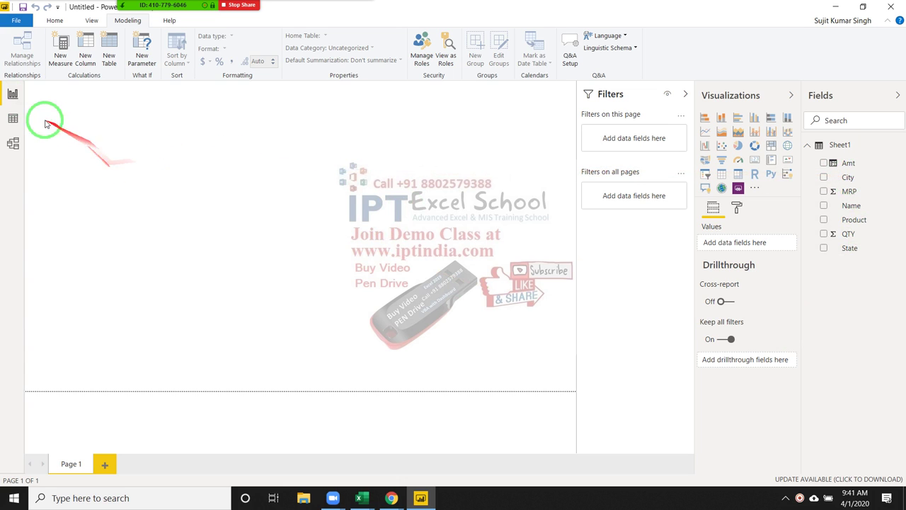
Step: In Data view, keep City as Text and set its data category to City
left_click(12, 118)
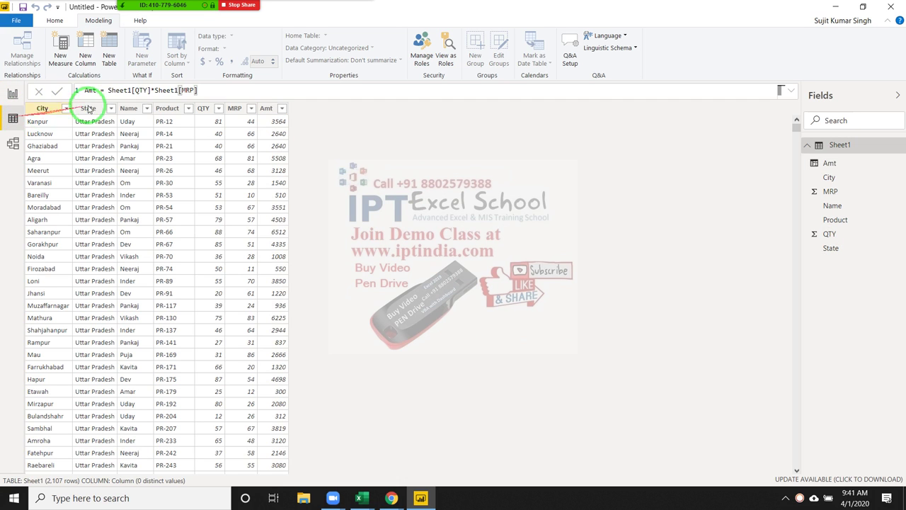
left_click(42, 108)
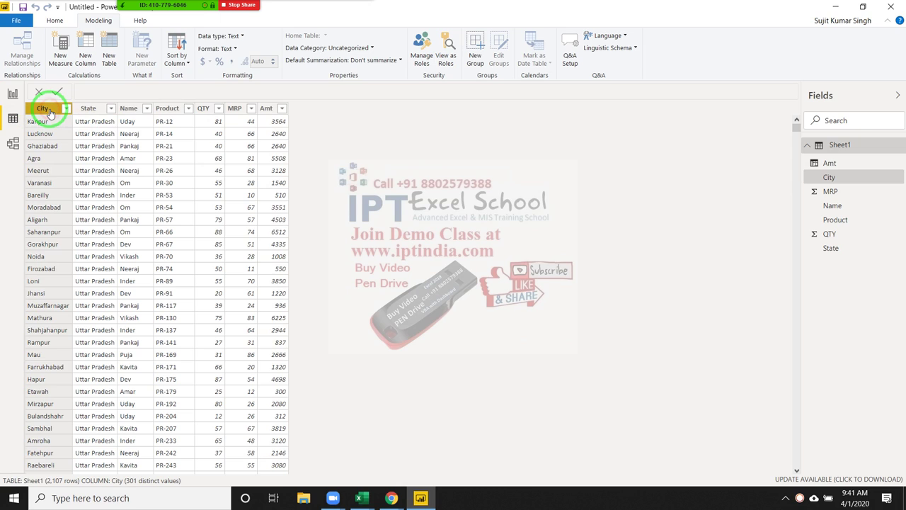
left_click(238, 36)
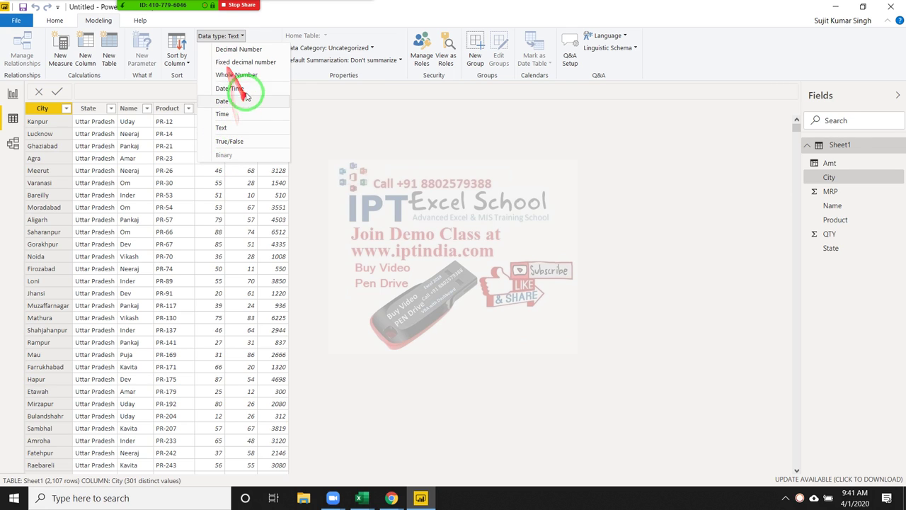
left_click(259, 128)
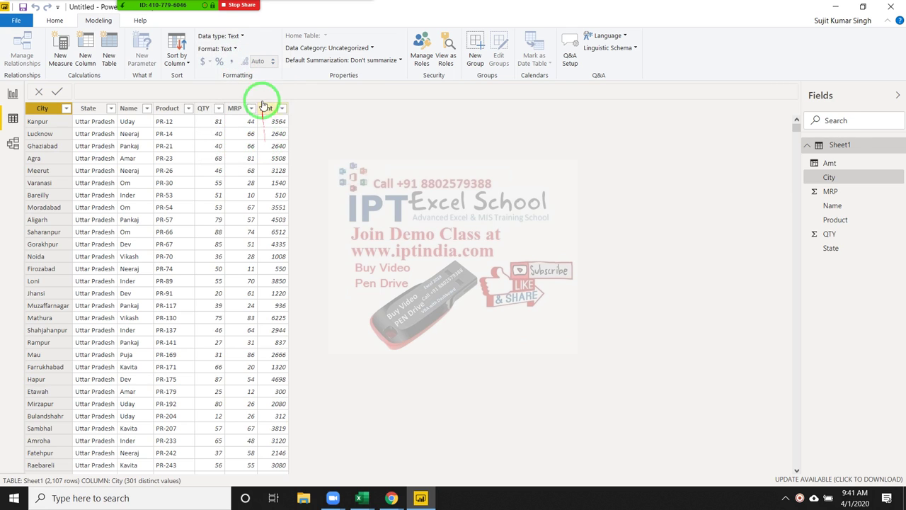
left_click(362, 50)
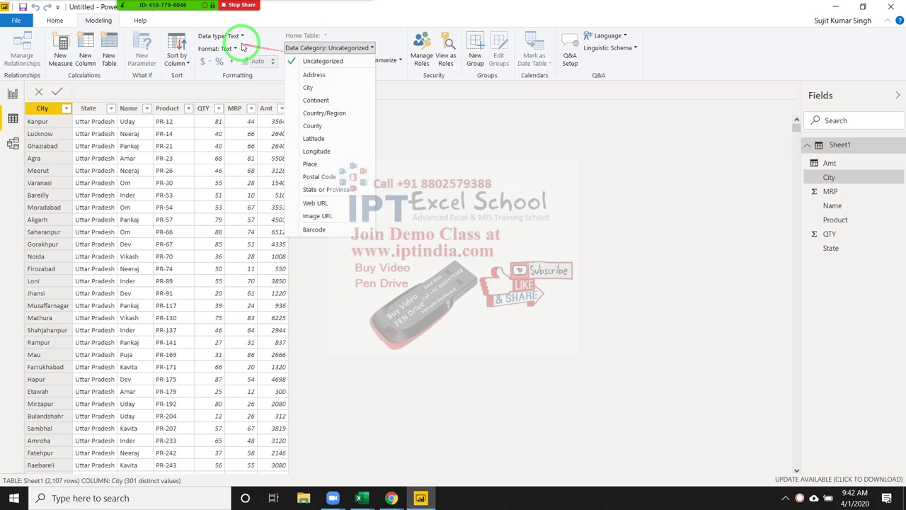
left_click(359, 32)
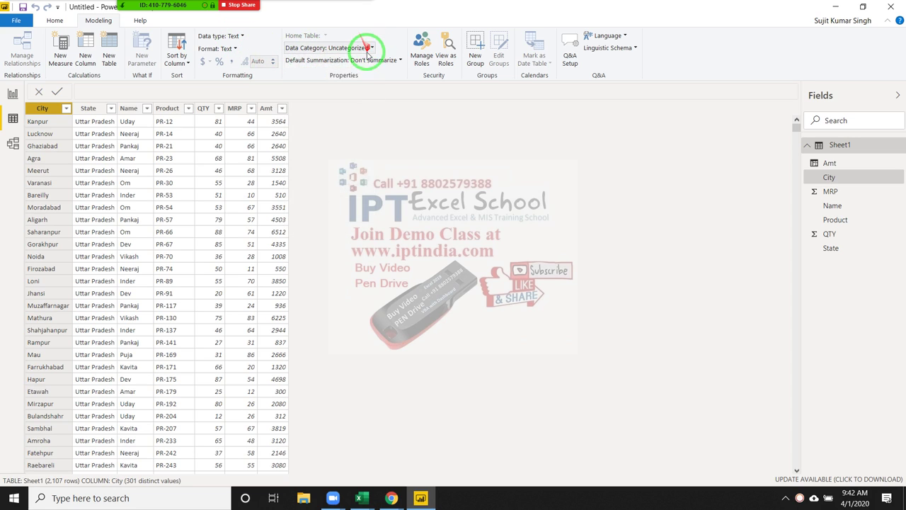
left_click(58, 108)
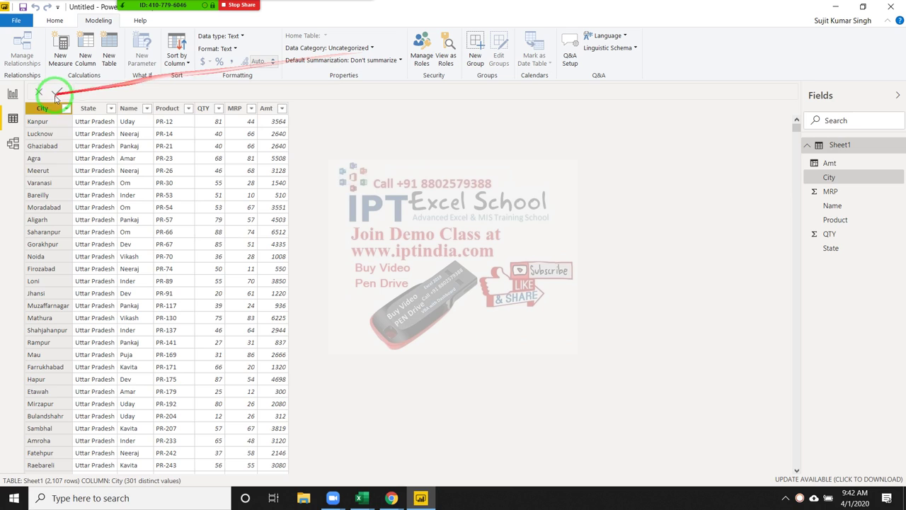
left_click(334, 48)
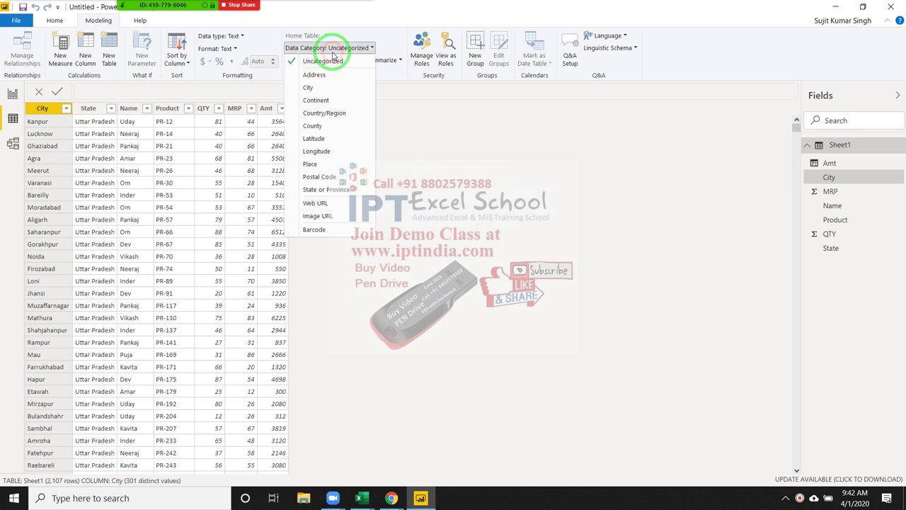
left_click(324, 87)
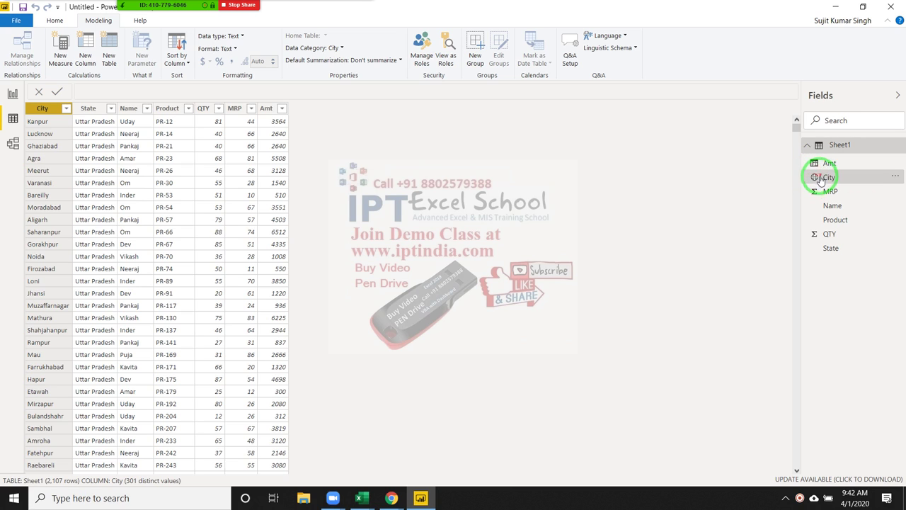
Step: Set the State column's data category to State or Province
left_click_drag(812, 177, 243, 158)
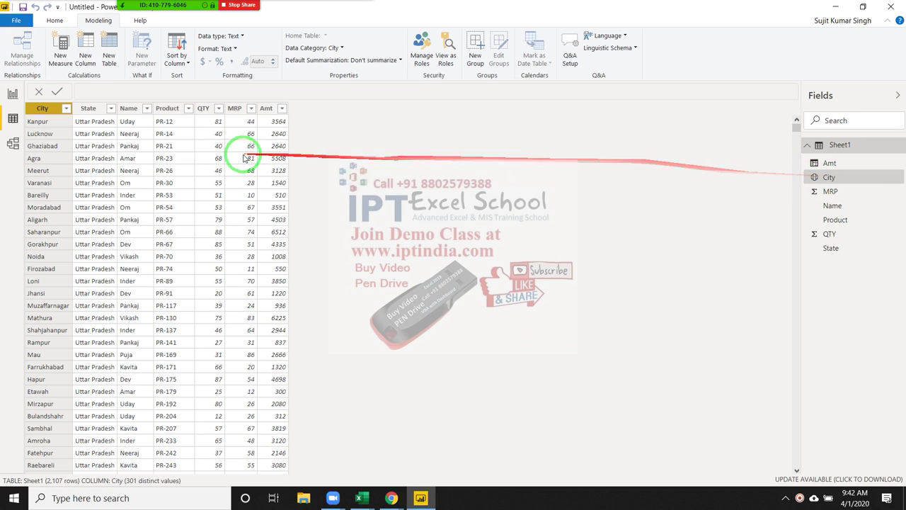
left_click(87, 107)
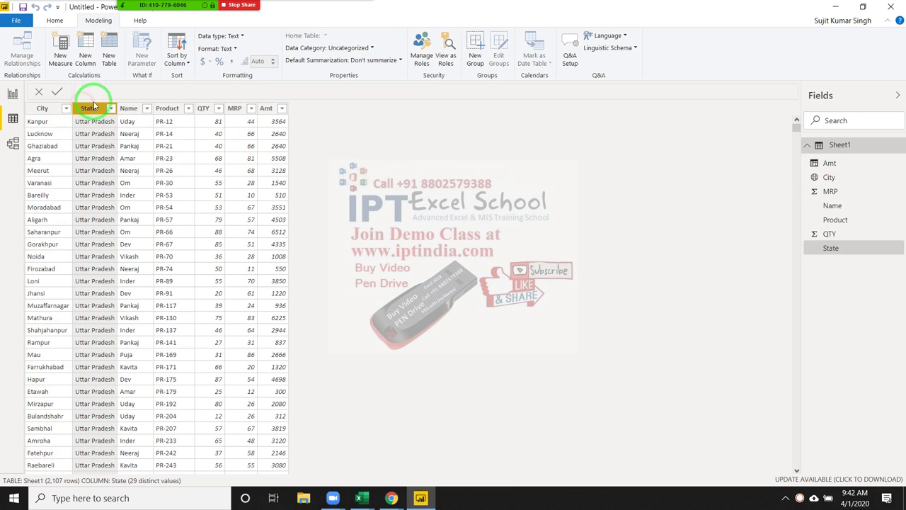
left_click(373, 48)
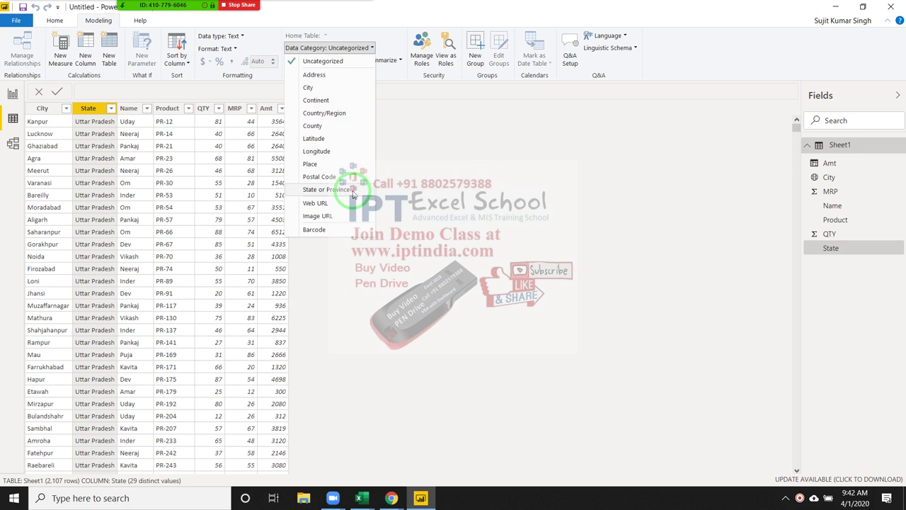
left_click(352, 195)
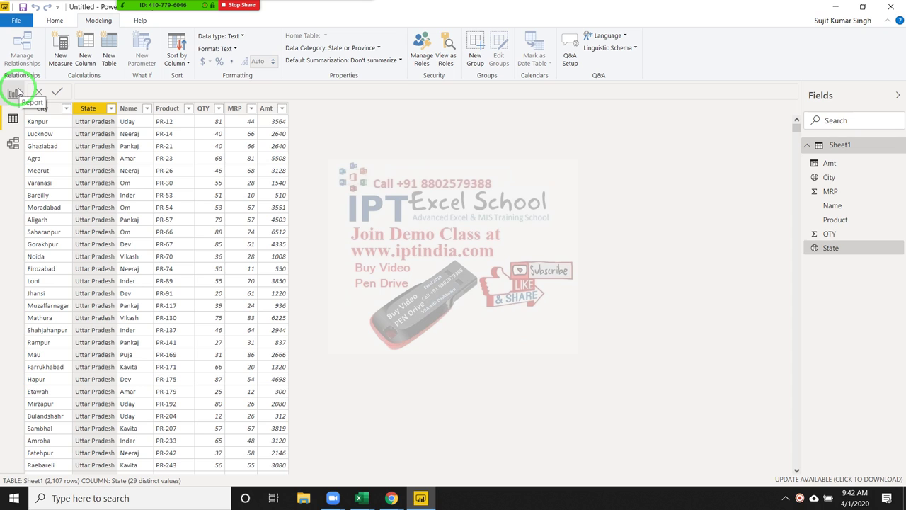
Step: On the report page, create a map with City as location and Amt as bubble size
left_click(37, 219)
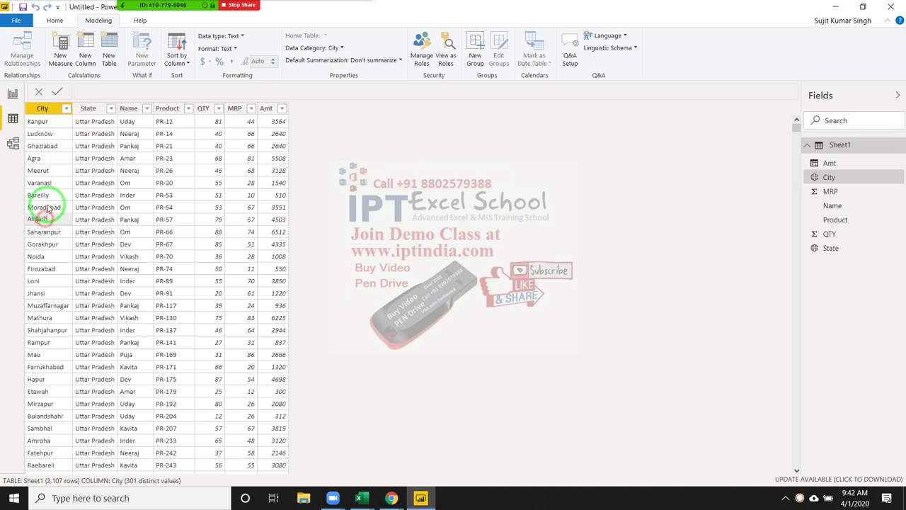
left_click(13, 94)
mouse_move(848, 177)
left_mouse_down()
mouse_move(715, 206)
mouse_move(157, 213)
left_mouse_up()
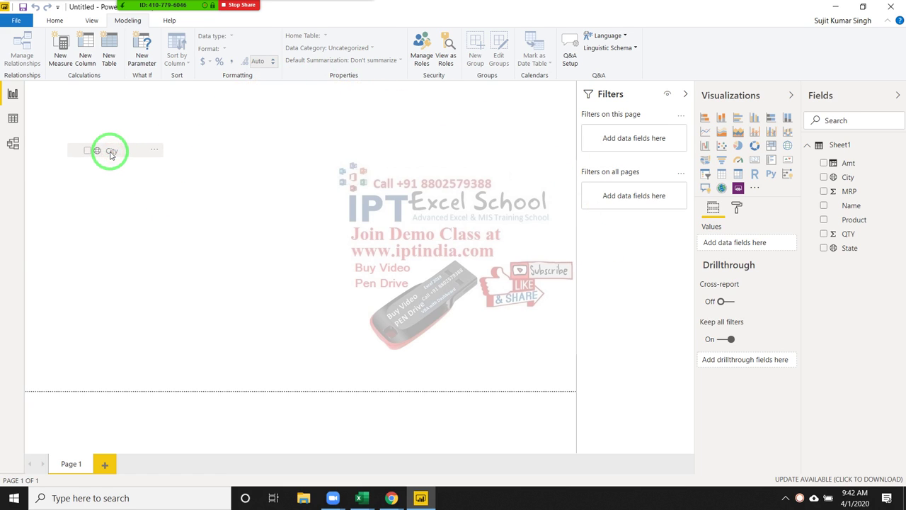
left_click_drag(157, 212, 113, 148)
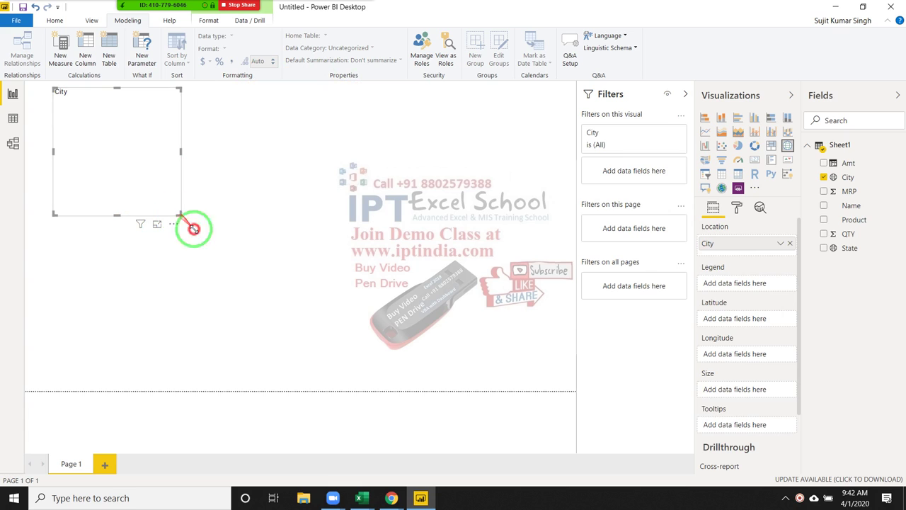
mouse_move(177, 214)
left_mouse_down()
mouse_move(226, 269)
mouse_move(572, 297)
left_mouse_up()
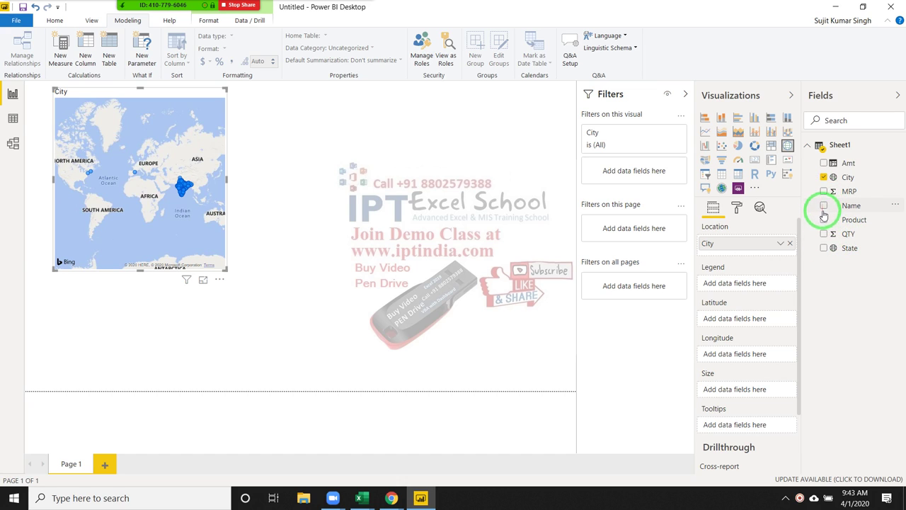
left_click(824, 164)
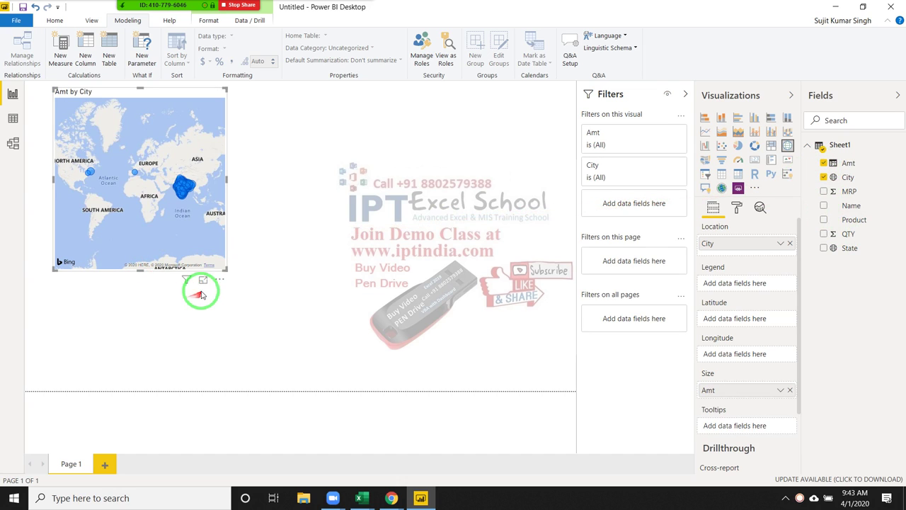
left_click_drag(745, 252, 743, 245)
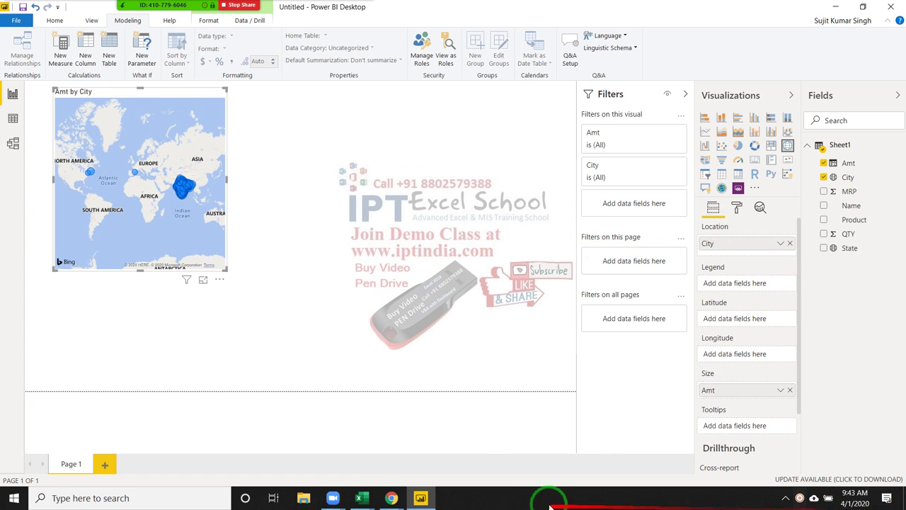
Step: Enlarge the Amt by City map visual on the canvas
mouse_move(360, 495)
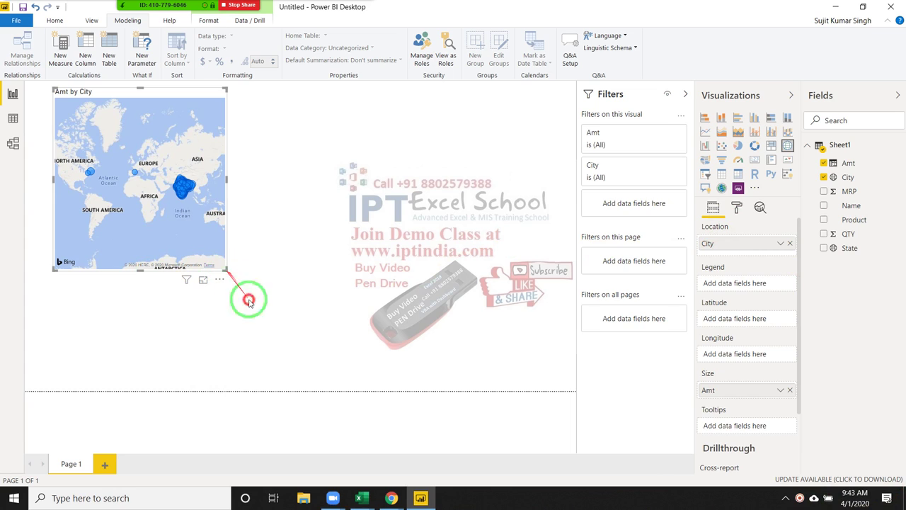
left_click(287, 349)
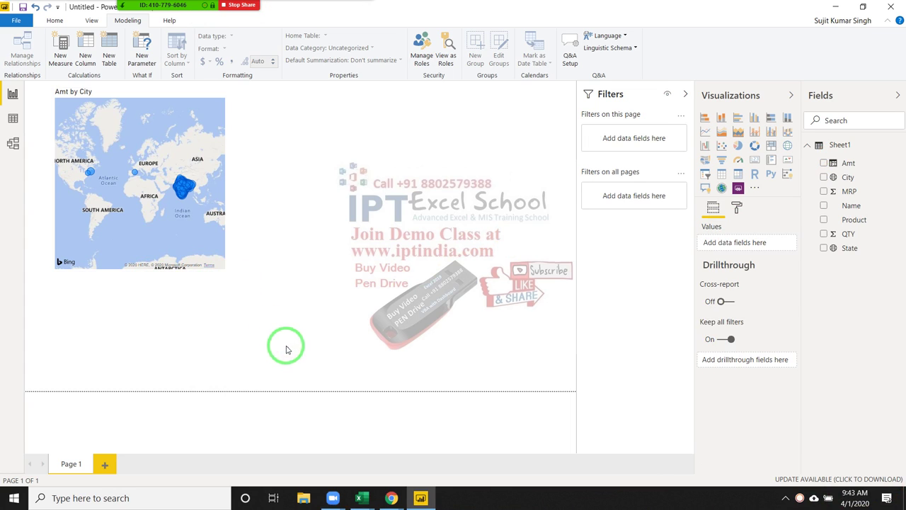
left_click(225, 267)
left_click_drag(226, 270, 293, 344)
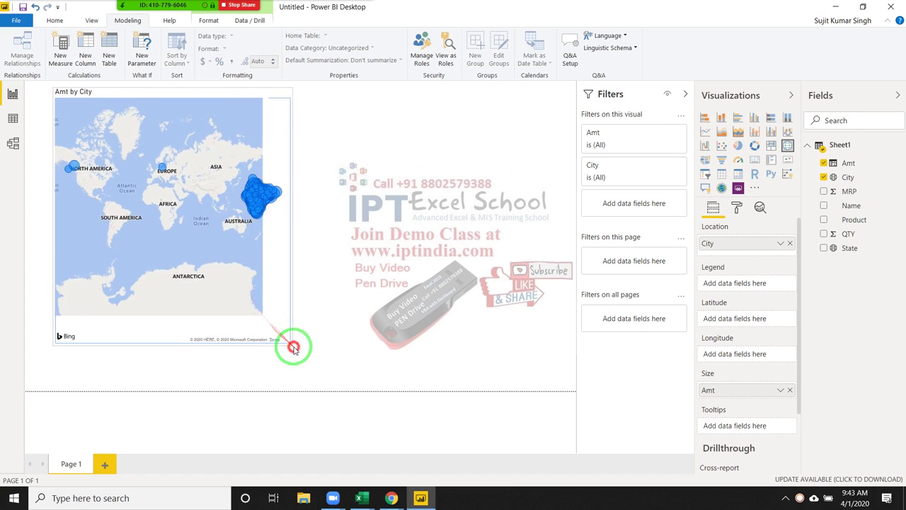
left_click(294, 319)
Step: Zoom and pan the map so it centres on India
left_click(262, 210)
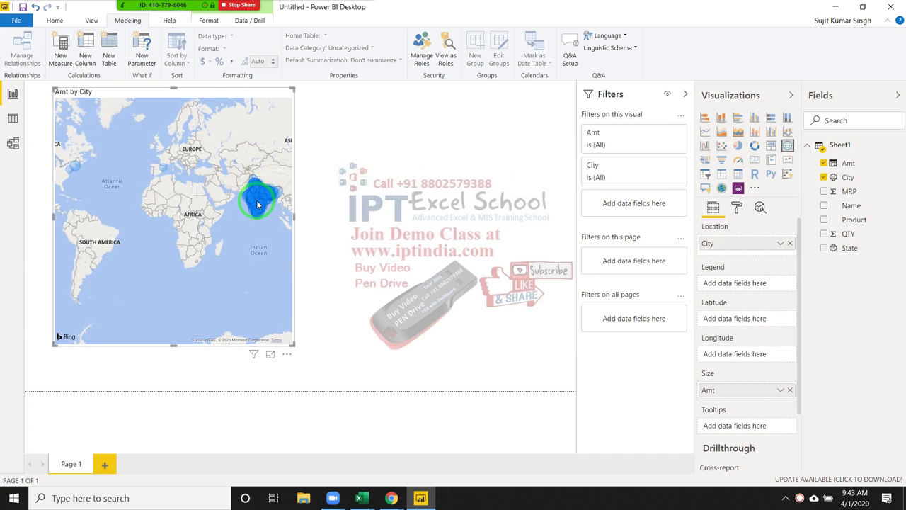
scroll(271, 237, "up", 3)
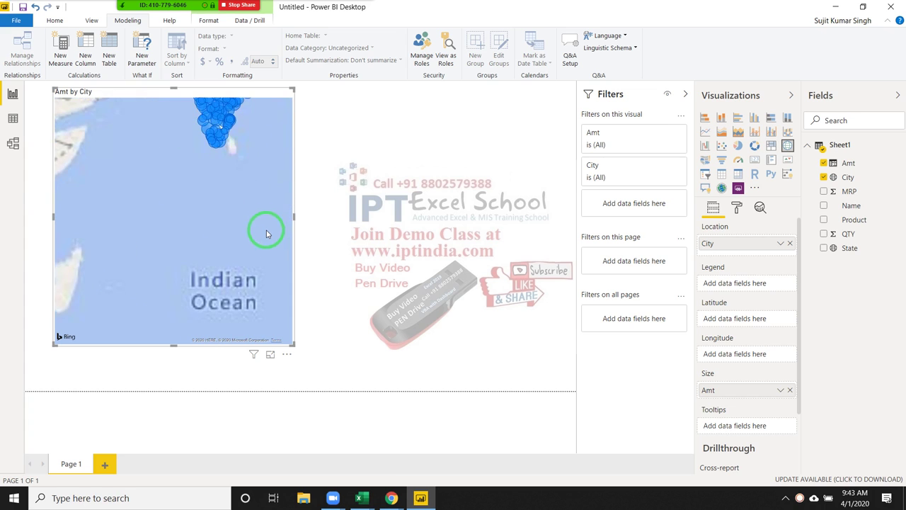
left_click_drag(223, 229, 202, 277)
scroll(225, 248, "up", 3)
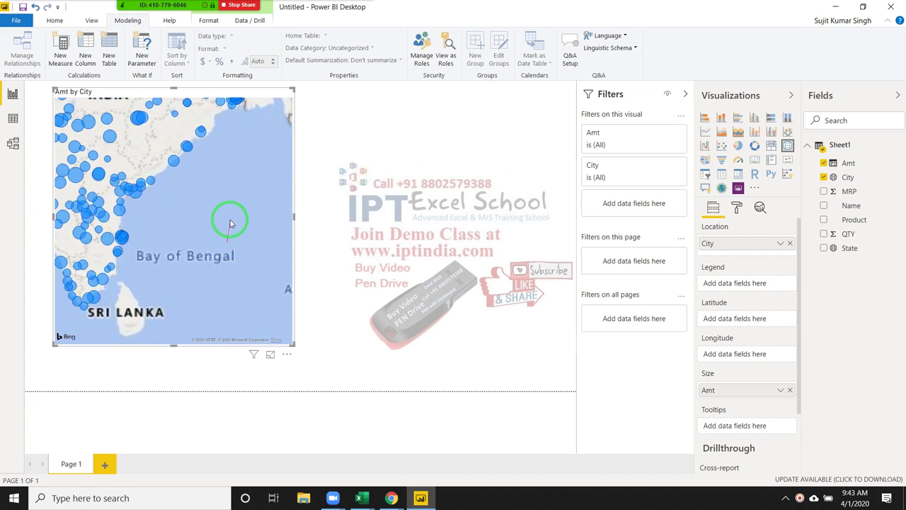
scroll(290, 258, "down", 2)
left_click(307, 269)
left_click_drag(186, 155, 238, 232)
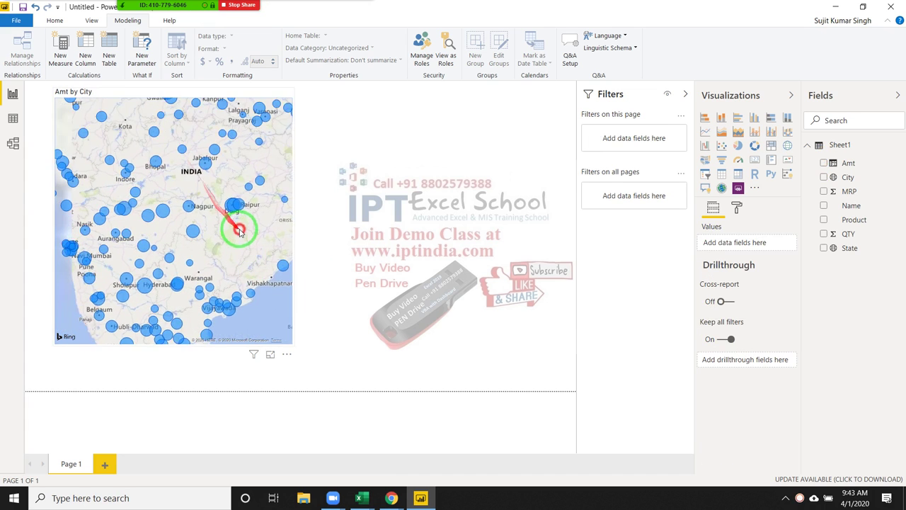
scroll(220, 216, "up", 5)
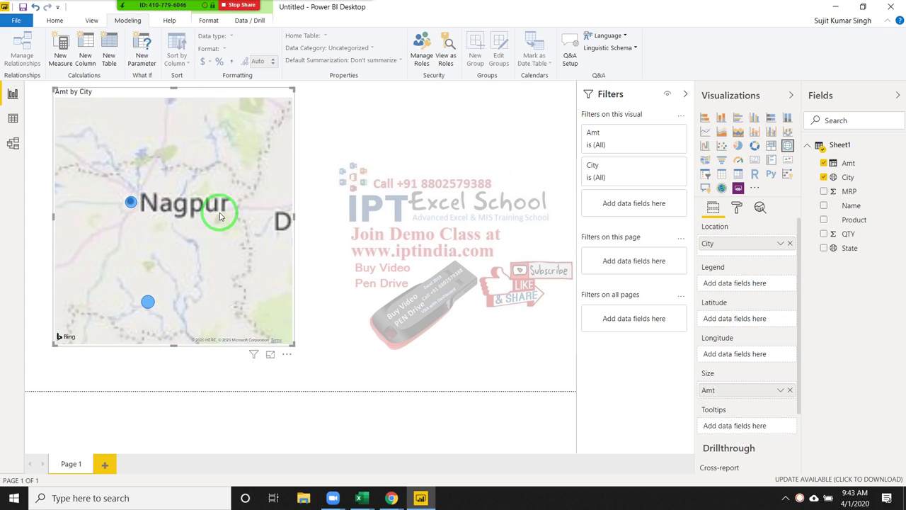
scroll(220, 216, "down", 4)
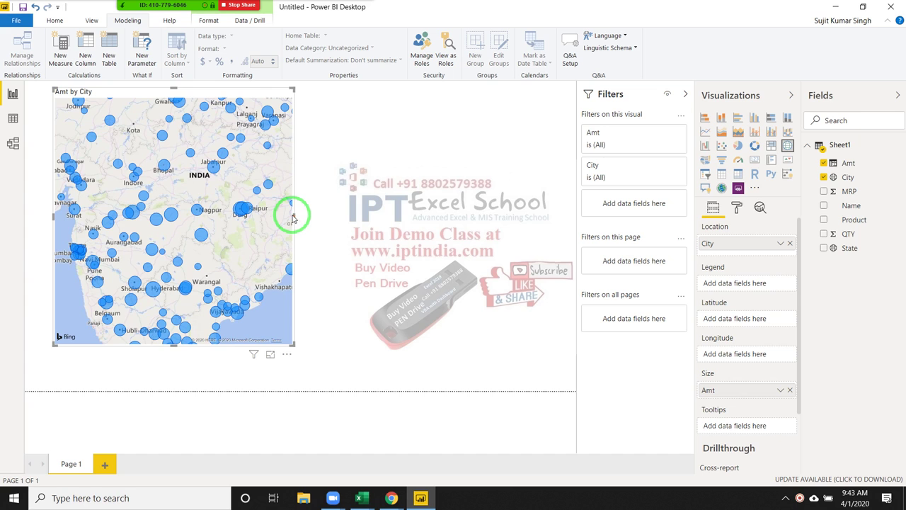
Step: Widen the map to the canvas edge, make it taller, and zoom across the world view
mouse_move(295, 217)
left_mouse_down()
mouse_move(591, 233)
mouse_move(564, 232)
left_mouse_up()
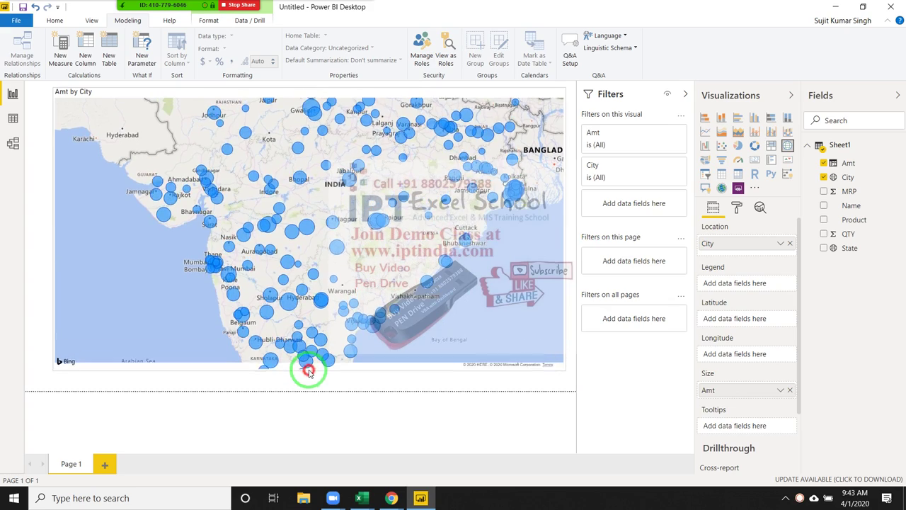
left_click_drag(308, 345, 305, 373)
scroll(306, 317, "down", 3)
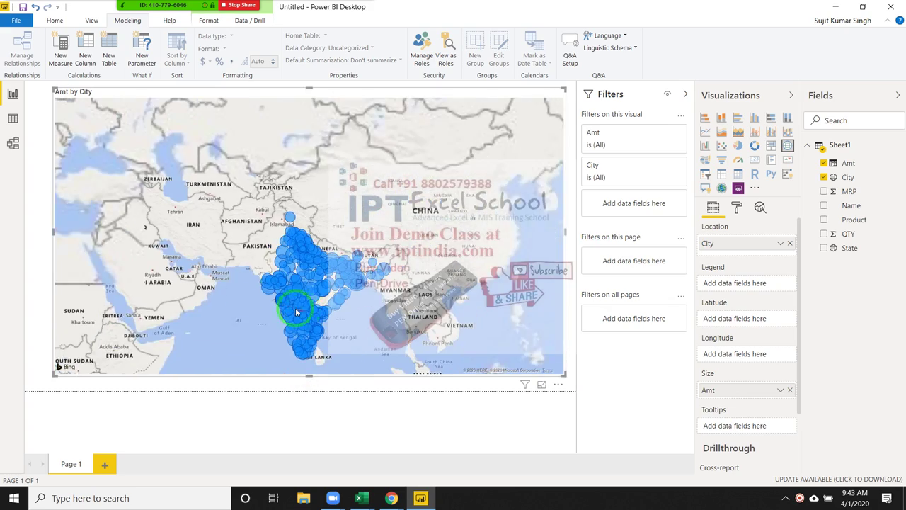
left_click_drag(202, 162, 285, 240)
scroll(284, 240, "up", 1)
scroll(285, 241, "down", 3)
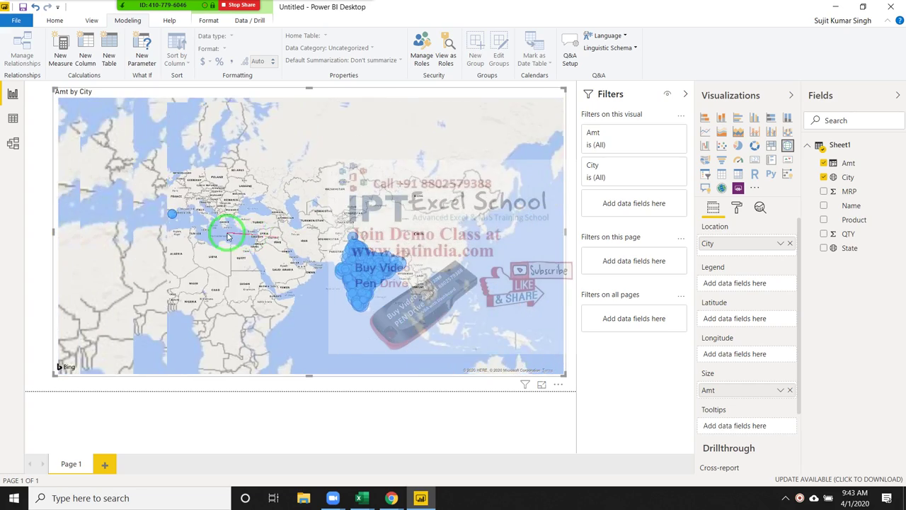
scroll(249, 217, "down", 2)
scroll(265, 245, "up", 3)
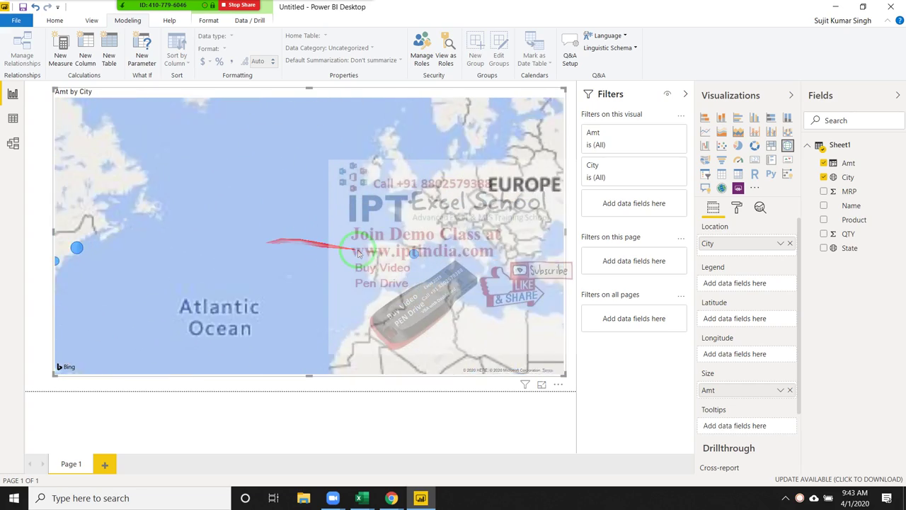
scroll(333, 262, "up", 1)
left_click_drag(323, 229, 382, 238)
scroll(383, 238, "up", 1)
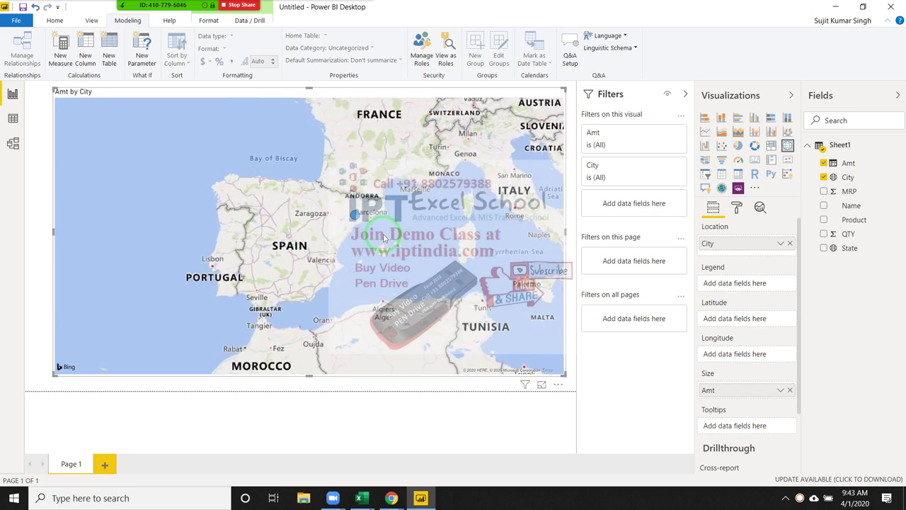
scroll(369, 237, "up", 2)
scroll(337, 228, "up", 2)
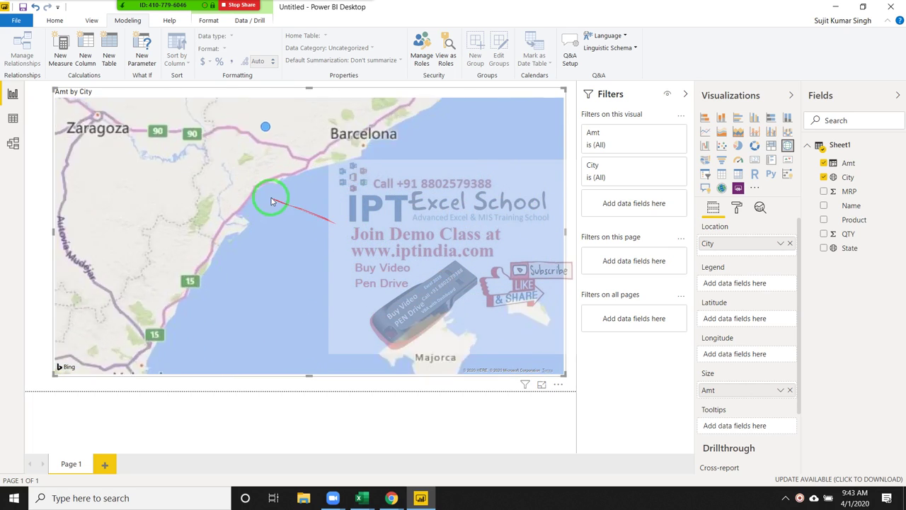
scroll(326, 213, "up", 2)
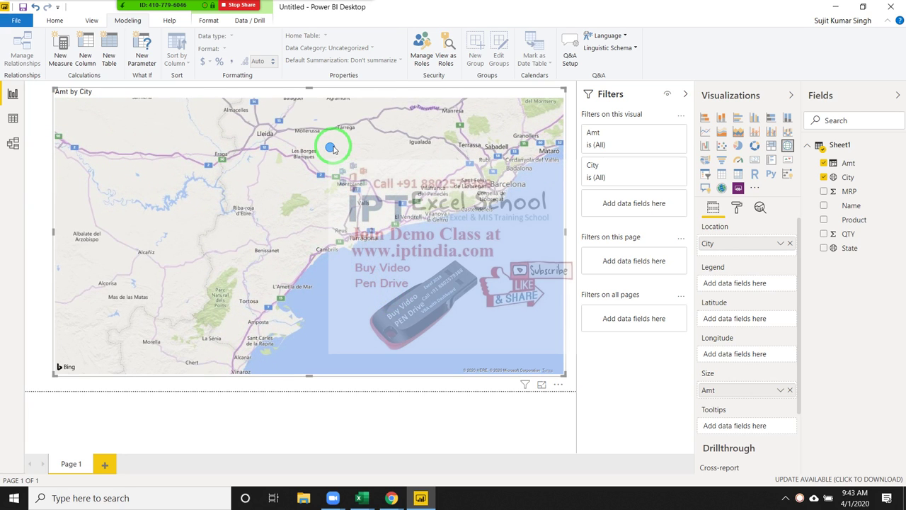
mouse_move(334, 149)
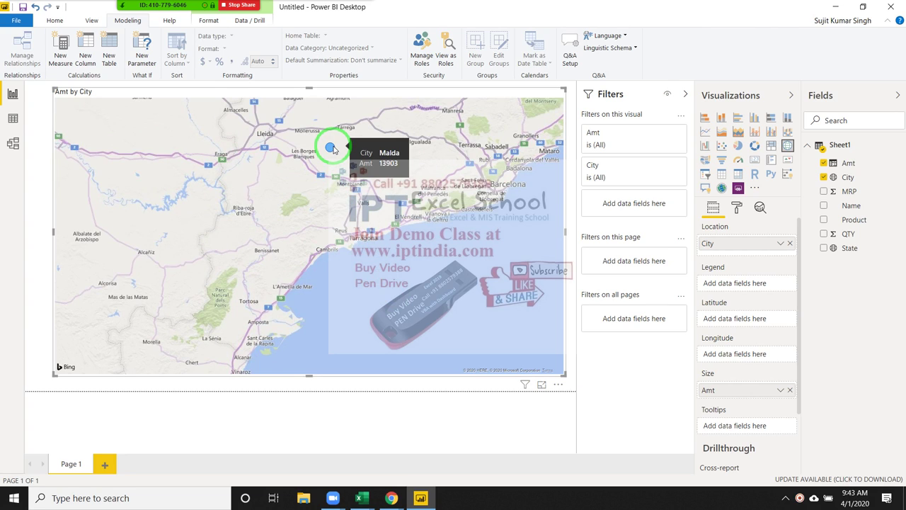
Step: Zoom the map onto eastern India and Bangladesh, then switch to the Sheet1 data table
scroll(367, 215, "down", 3)
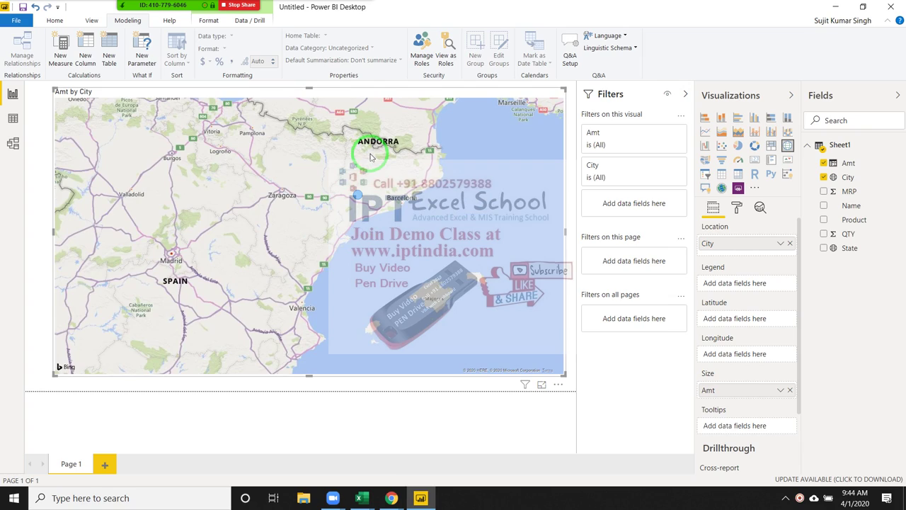
scroll(374, 207, "down", 2)
scroll(396, 214, "down", 2)
scroll(418, 221, "down", 2)
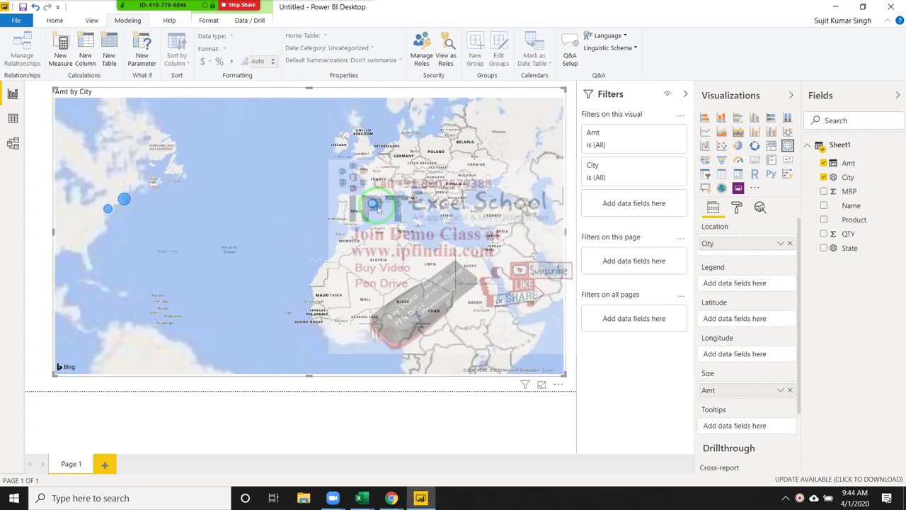
scroll(440, 228, "down", 2)
mouse_move(440, 228)
left_mouse_down()
mouse_move(277, 208)
mouse_move(143, 153)
mouse_move(350, 302)
left_mouse_up()
scroll(278, 208, "up", 2)
scroll(282, 209, "up", 2)
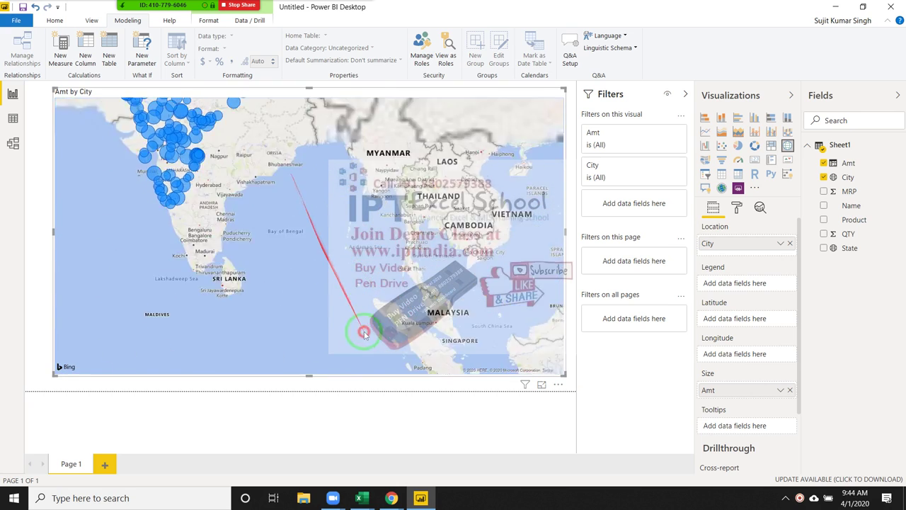
scroll(337, 265, "up", 2)
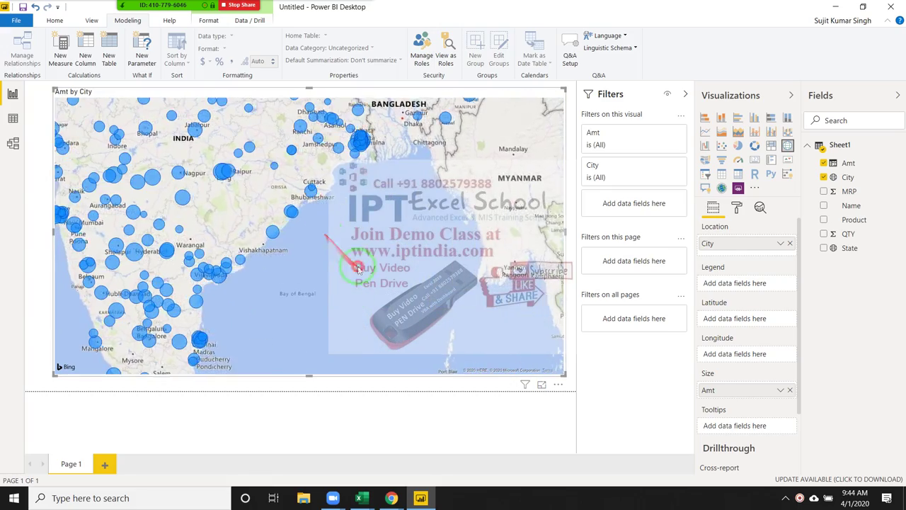
left_click_drag(334, 259, 433, 304)
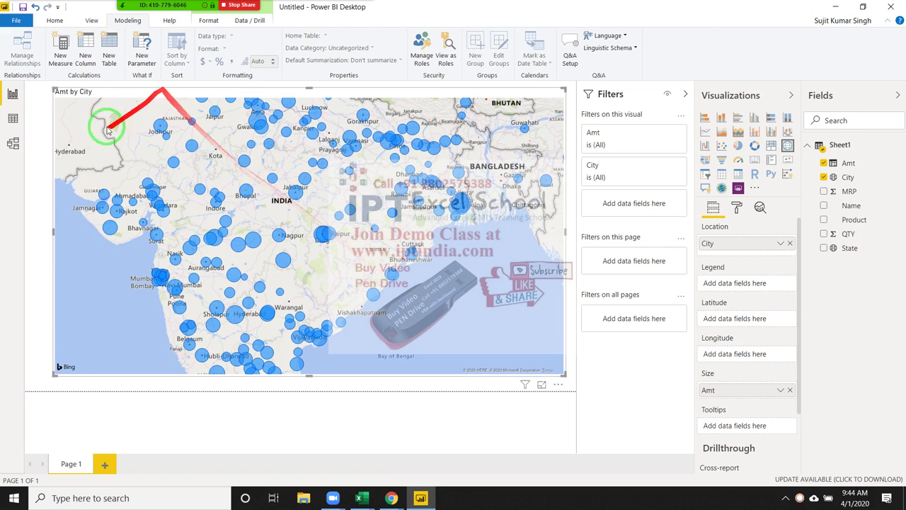
left_click(14, 118)
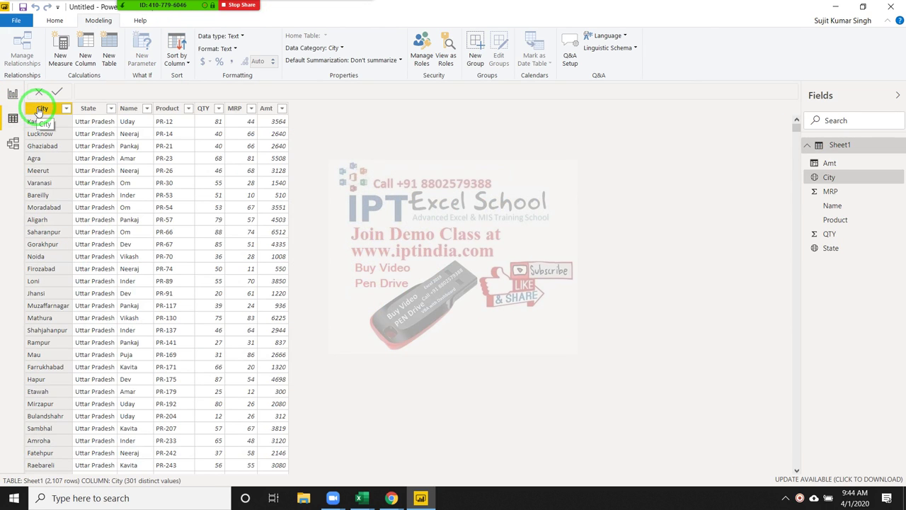
Step: Confirm City's data category reads City, then return to the report page
left_click(342, 48)
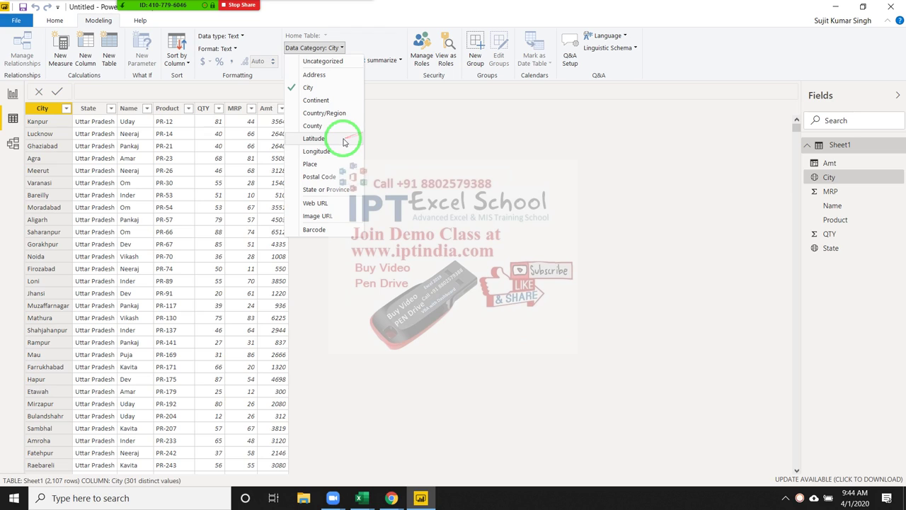
left_click_drag(337, 158, 397, 151)
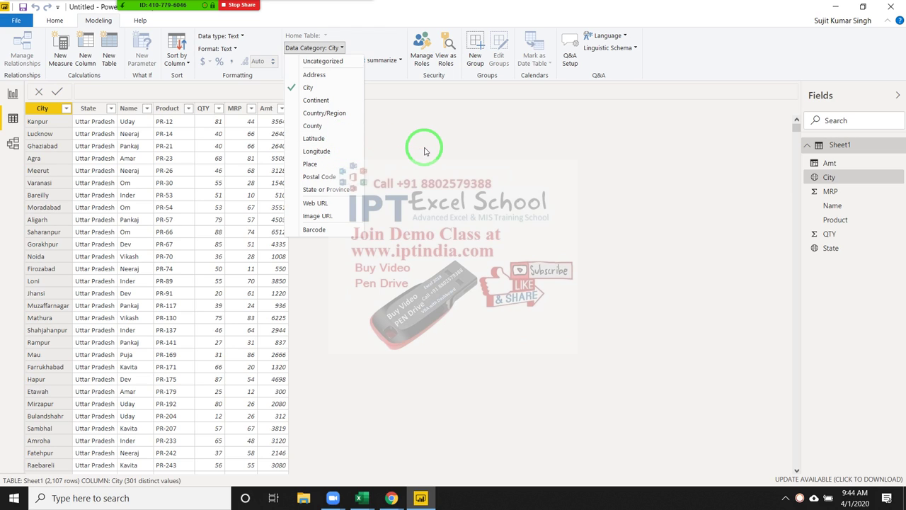
left_click(426, 151)
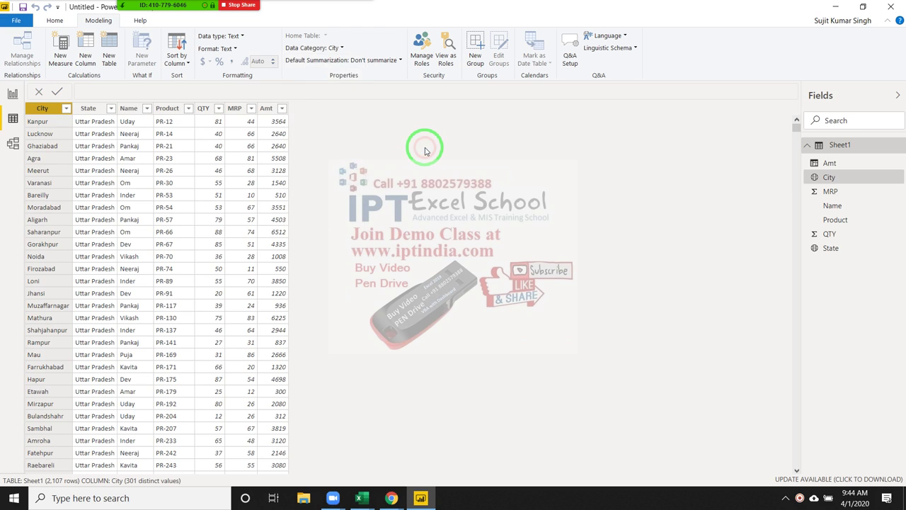
left_click_drag(425, 151, 8, 91)
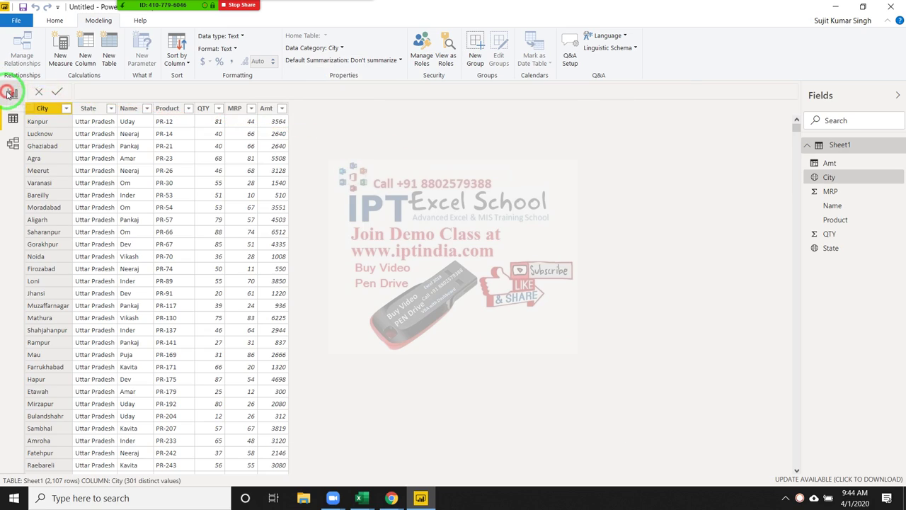
left_click(7, 93)
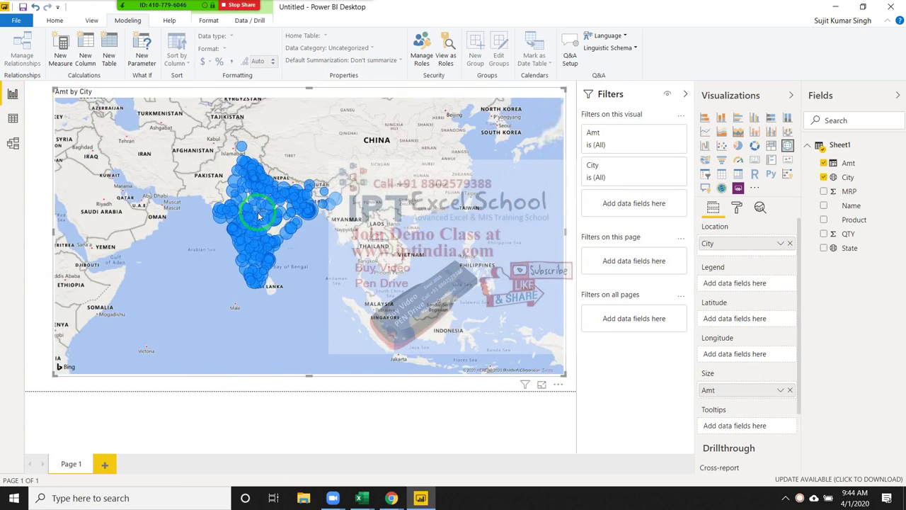
Step: Zoom the Amt by City map into central India, then back out to all of India
double_click(259, 216)
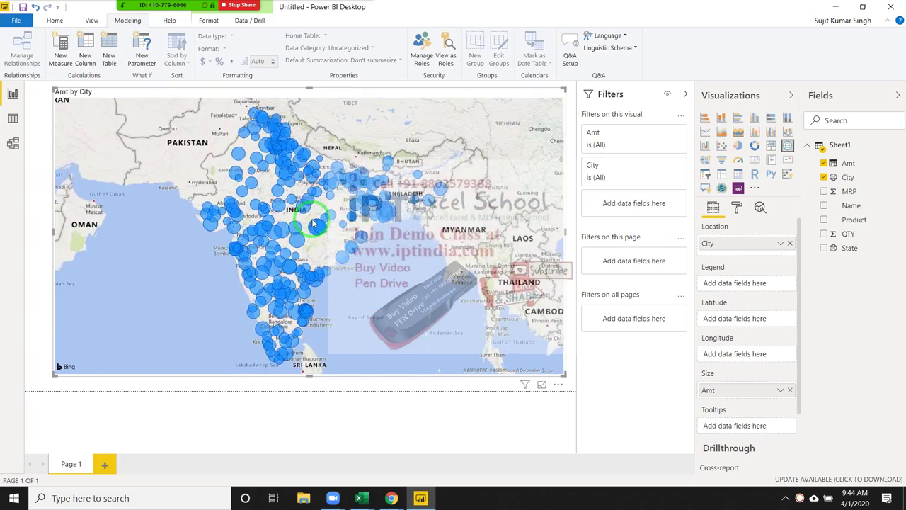
left_click_drag(312, 224, 837, 213)
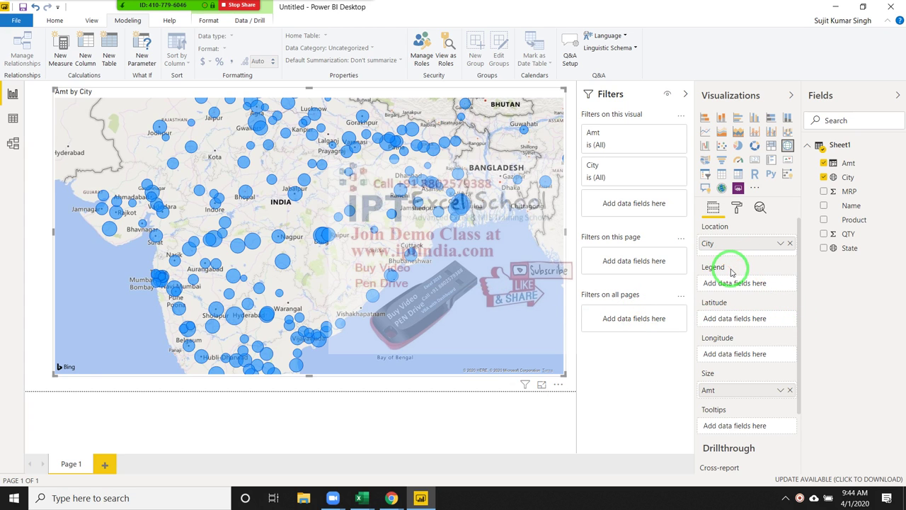
scroll(441, 289, "down", 2)
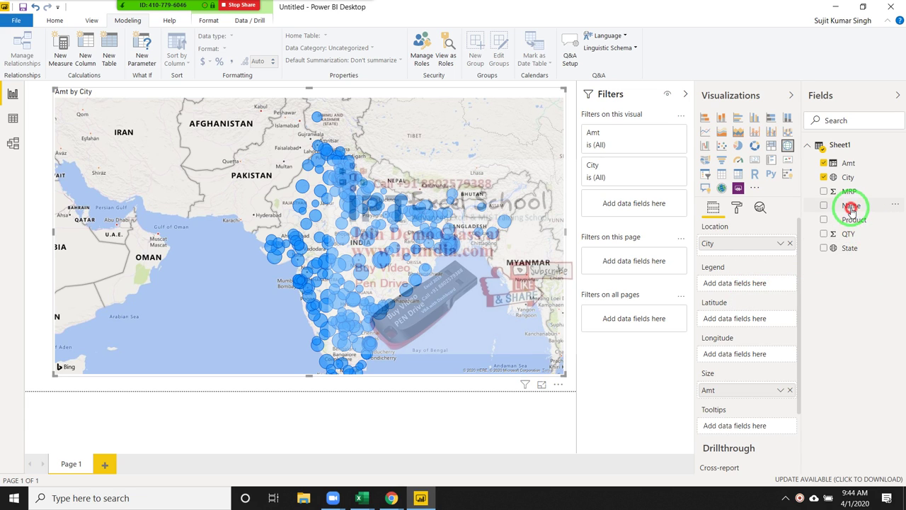
Step: Put Name in the map's Legend and pan to the Bangalore bubbles in southern India
left_click_drag(851, 207, 739, 291)
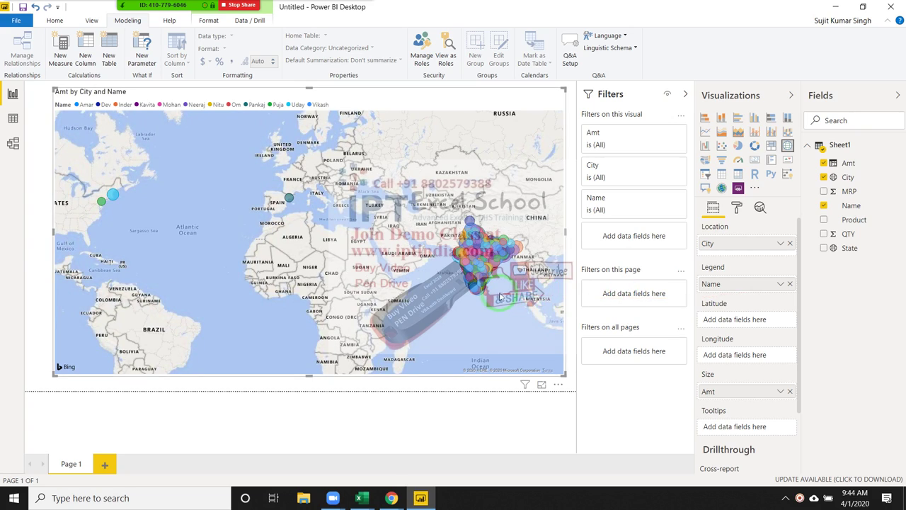
scroll(402, 244, "up", 5)
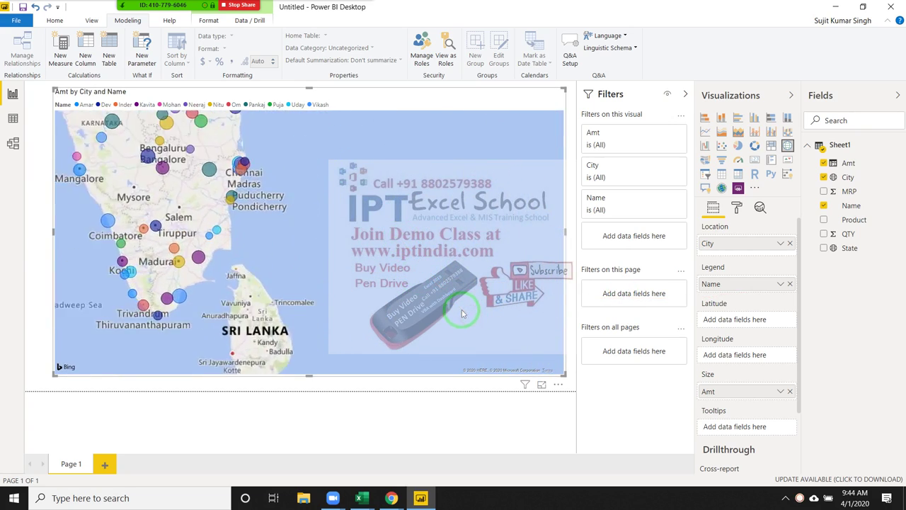
left_click_drag(402, 244, 291, 165)
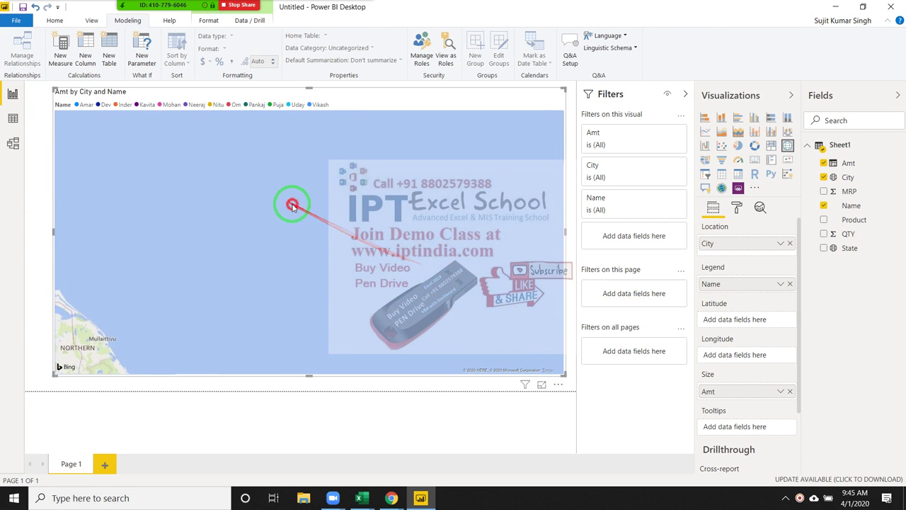
left_click_drag(293, 205, 538, 235)
left_click_drag(147, 138, 402, 212)
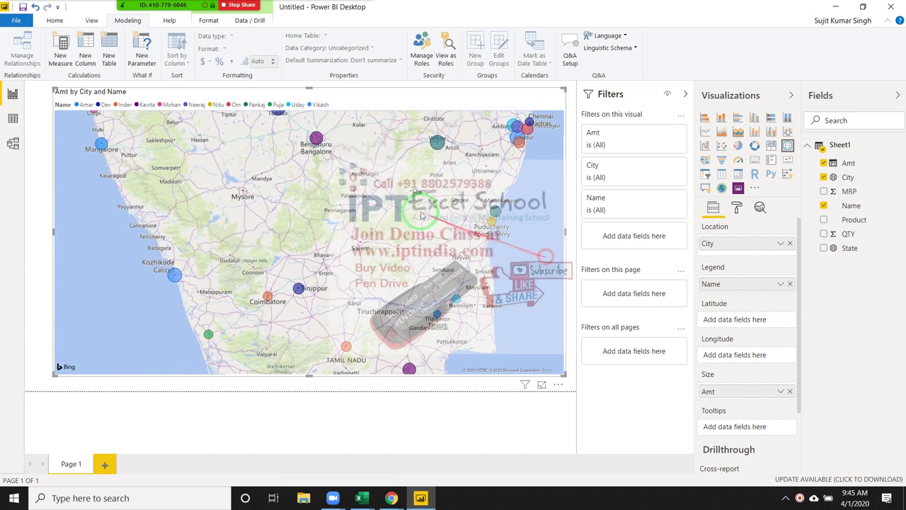
left_click_drag(319, 134, 380, 186)
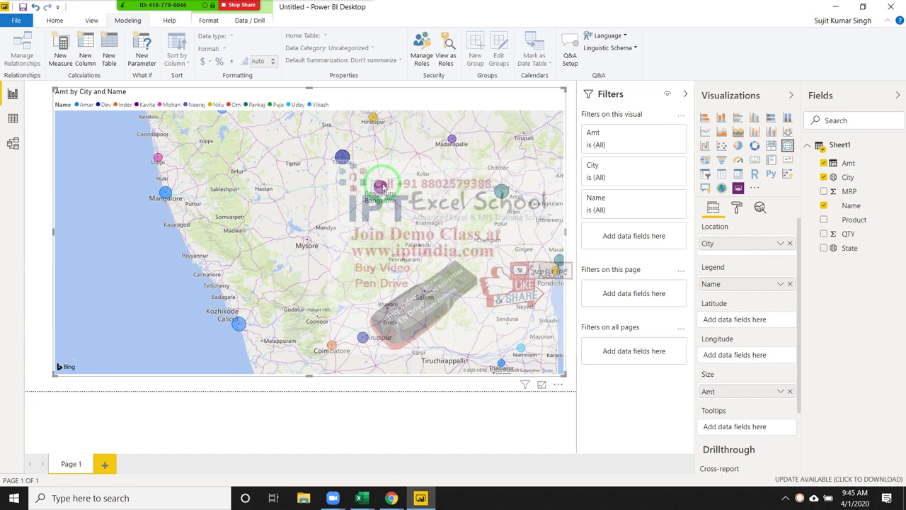
mouse_move(380, 185)
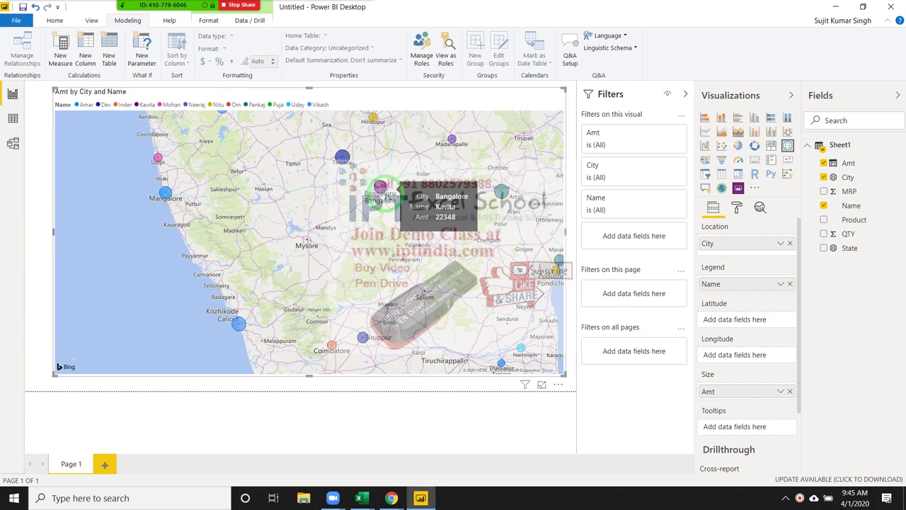
scroll(386, 198, "up", 5)
scroll(389, 213, "down", 5)
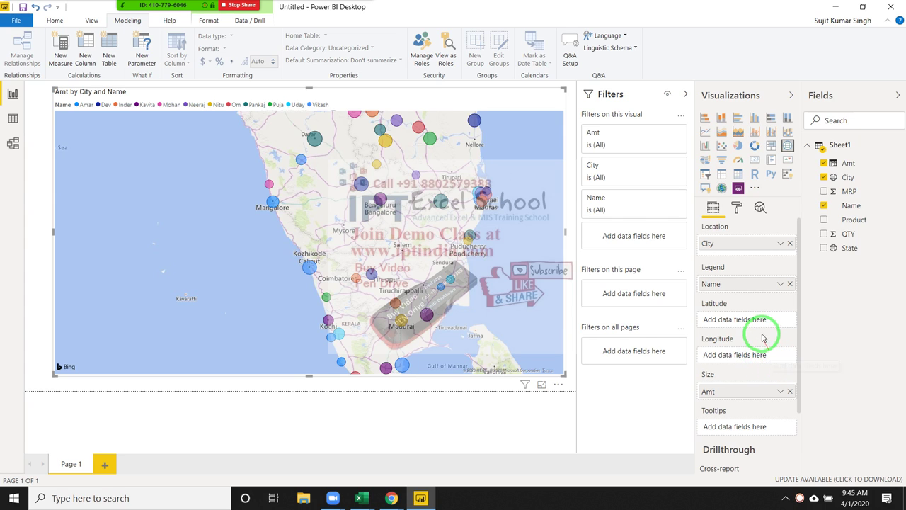
scroll(764, 343, "down", 2)
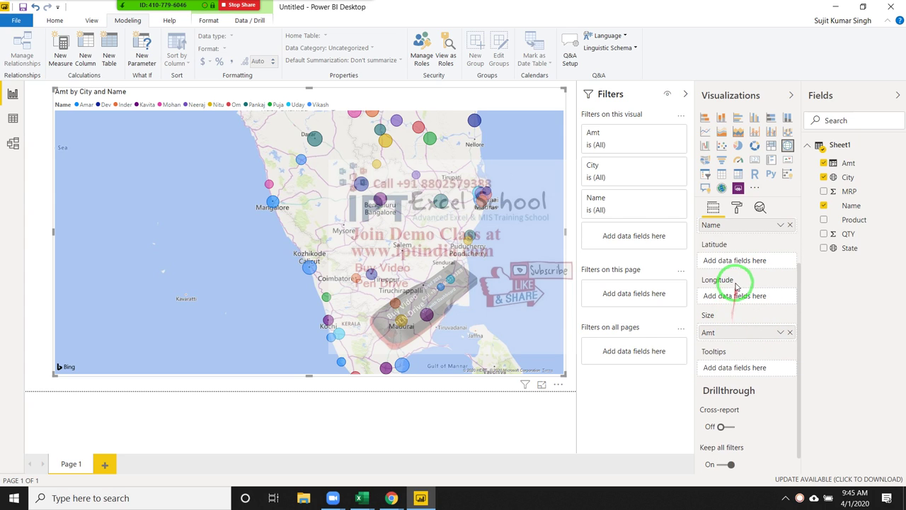
scroll(734, 300, "up", 2)
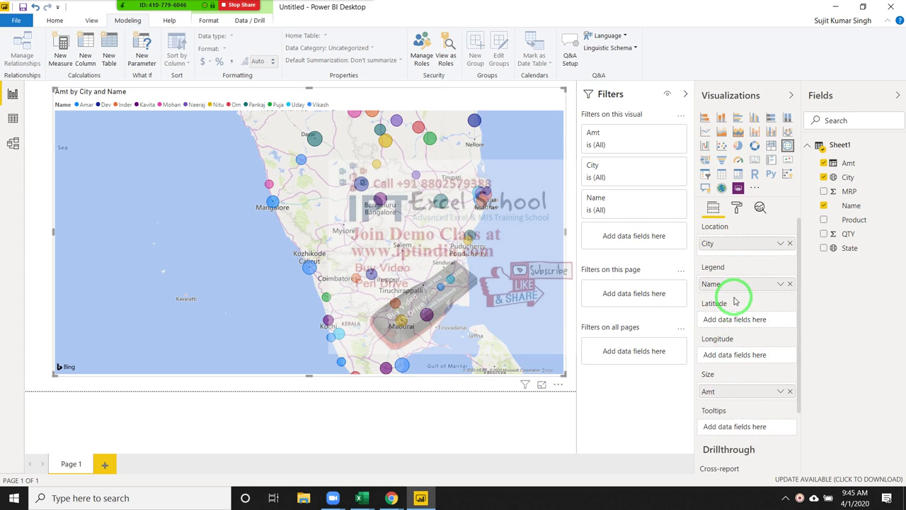
scroll(741, 325, "down", 2)
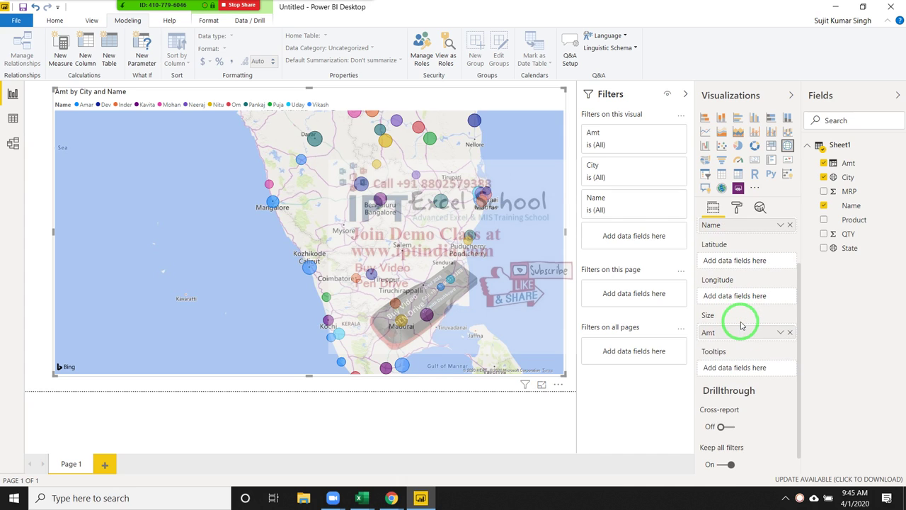
scroll(741, 324, "up", 2)
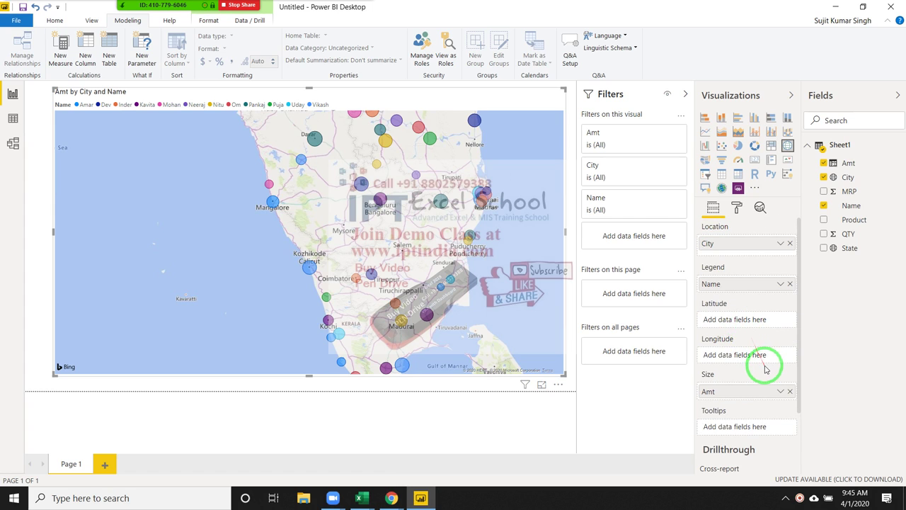
scroll(761, 354, "down", 3)
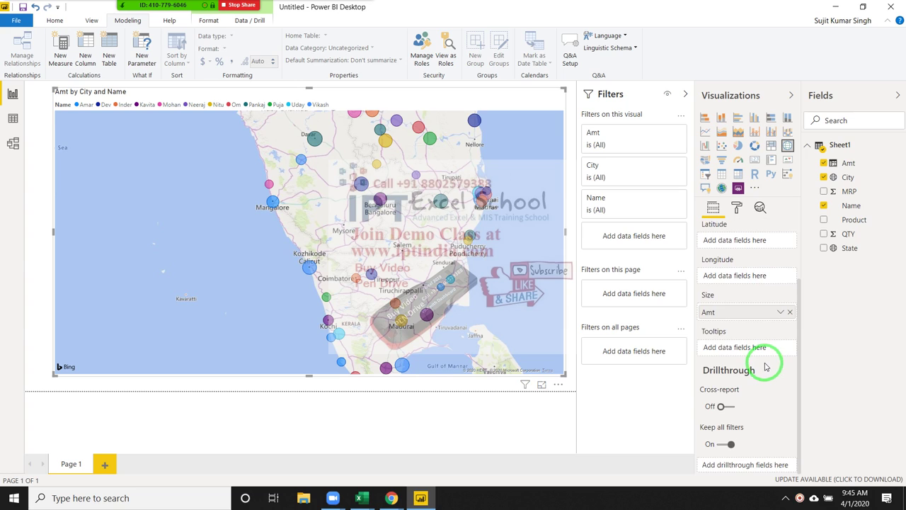
scroll(765, 366, "up", 3)
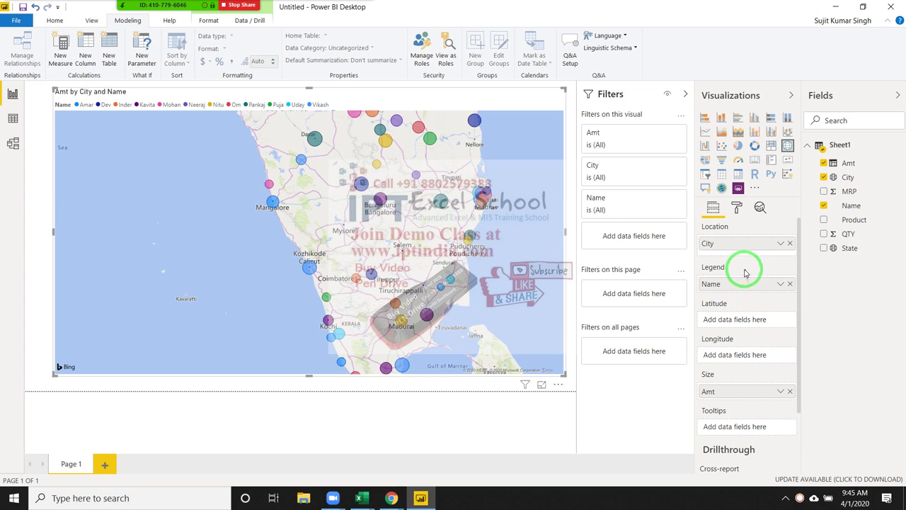
Step: In the map's Format pane, turn Category labels On to show city names
left_click(737, 209)
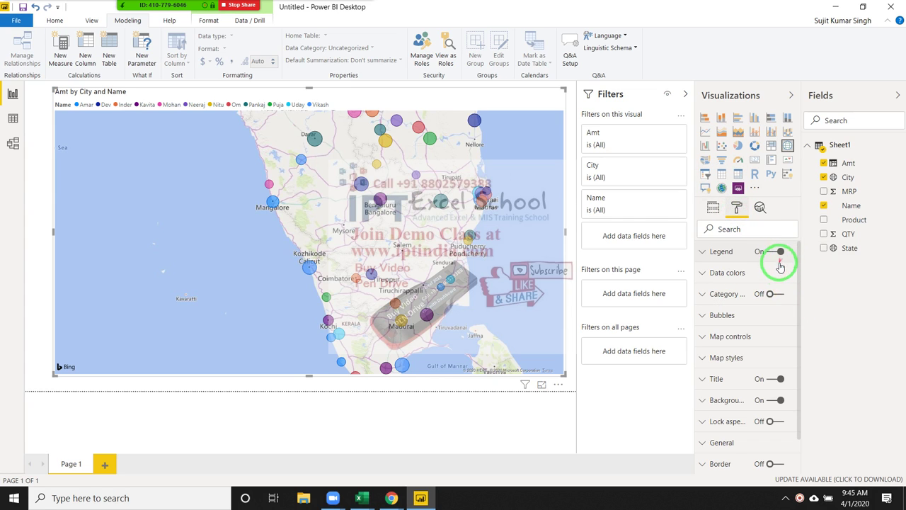
left_click(758, 276)
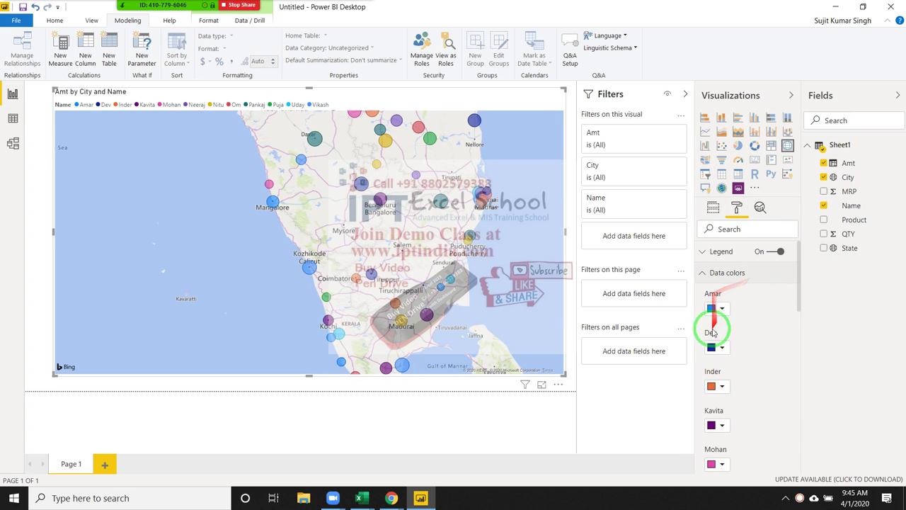
left_click(733, 272)
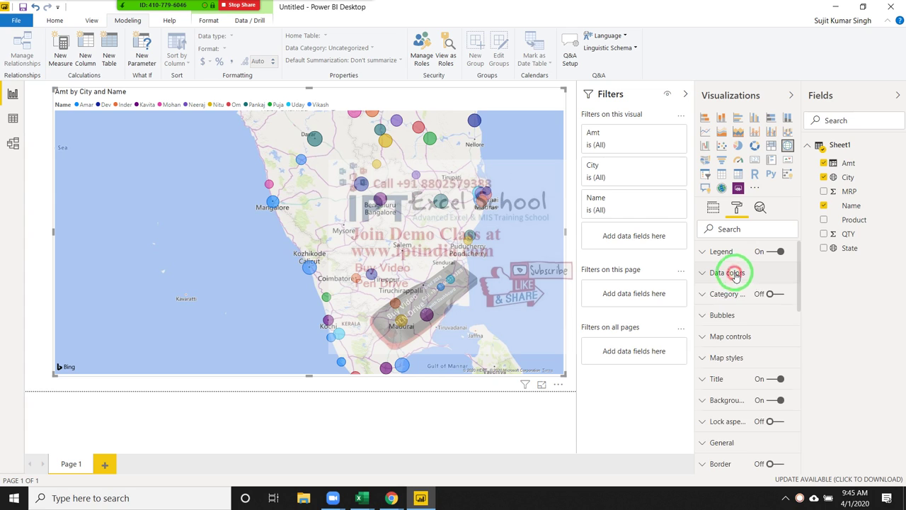
scroll(778, 313, "down", 1)
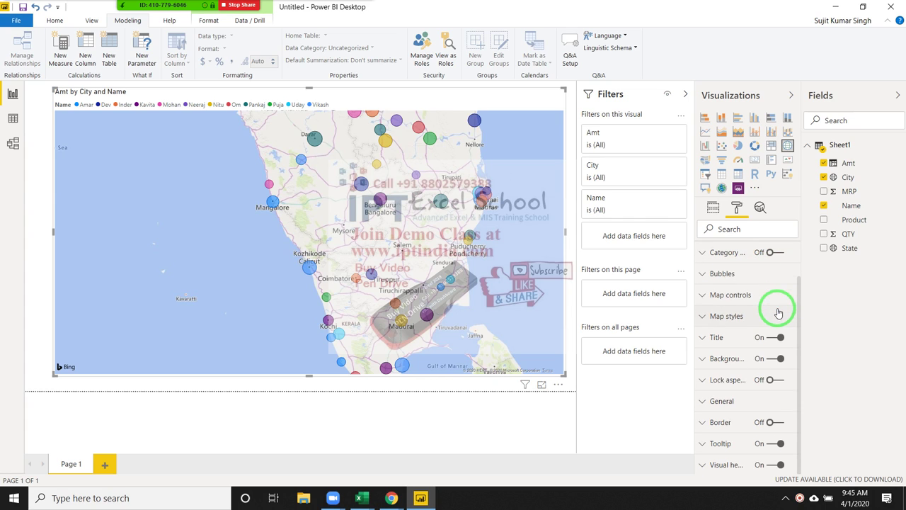
left_click(732, 260)
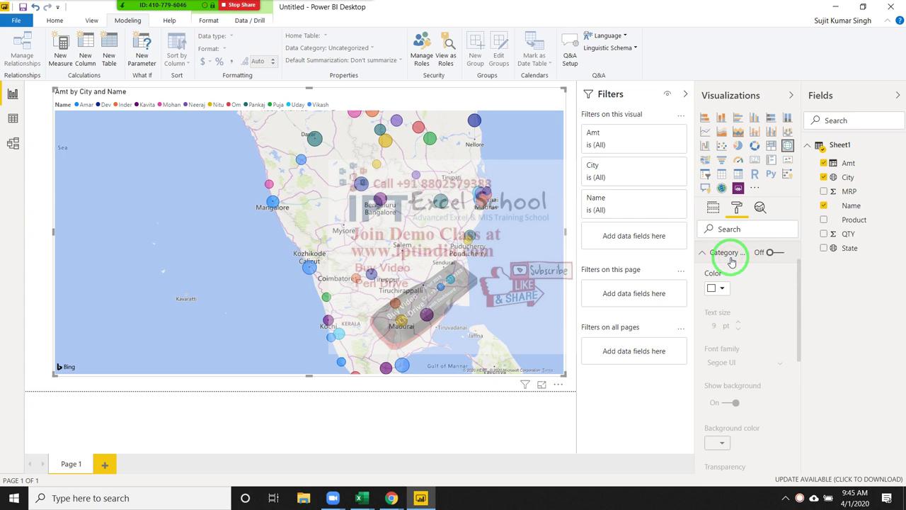
left_click(731, 255)
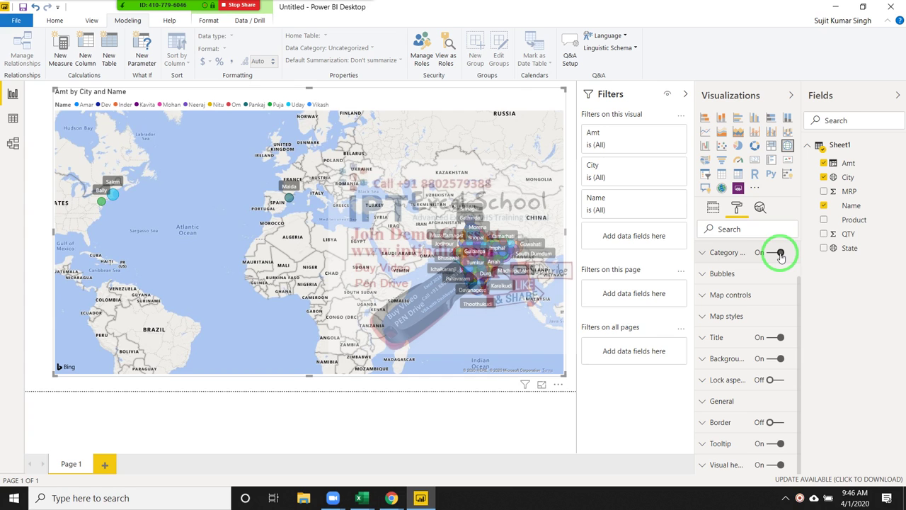
Step: Zoom into southern India and pan the map to Bellary, Hospet and Raichur
double_click(516, 305)
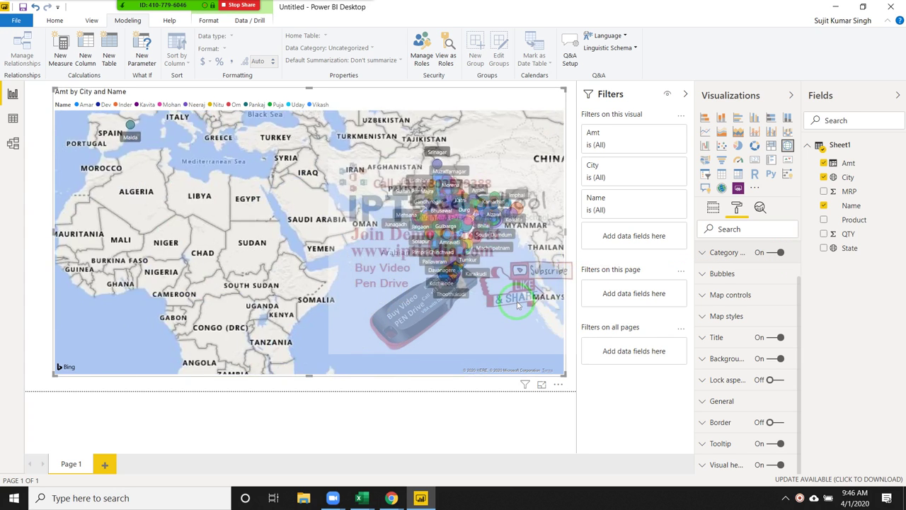
left_click_drag(534, 312, 313, 144)
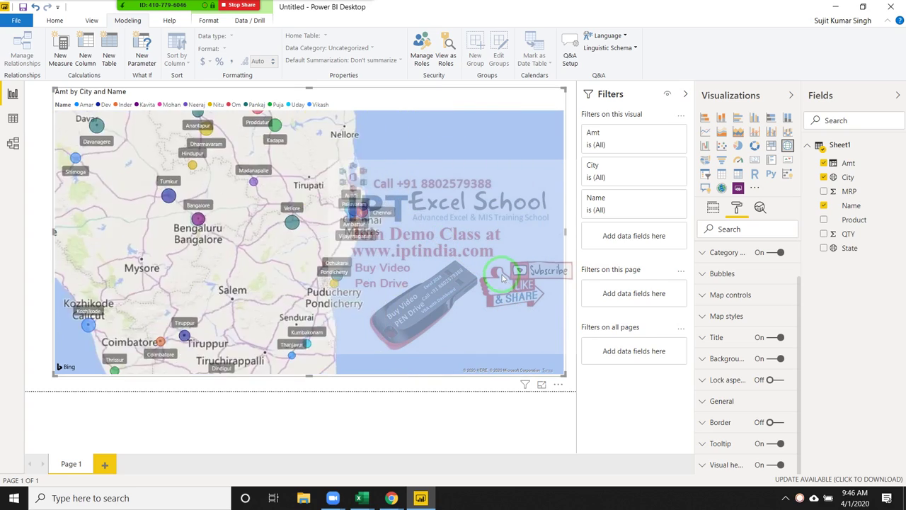
mouse_move(546, 324)
left_mouse_down()
mouse_move(393, 166)
mouse_move(623, 330)
left_mouse_up()
left_click_drag(390, 134, 581, 257)
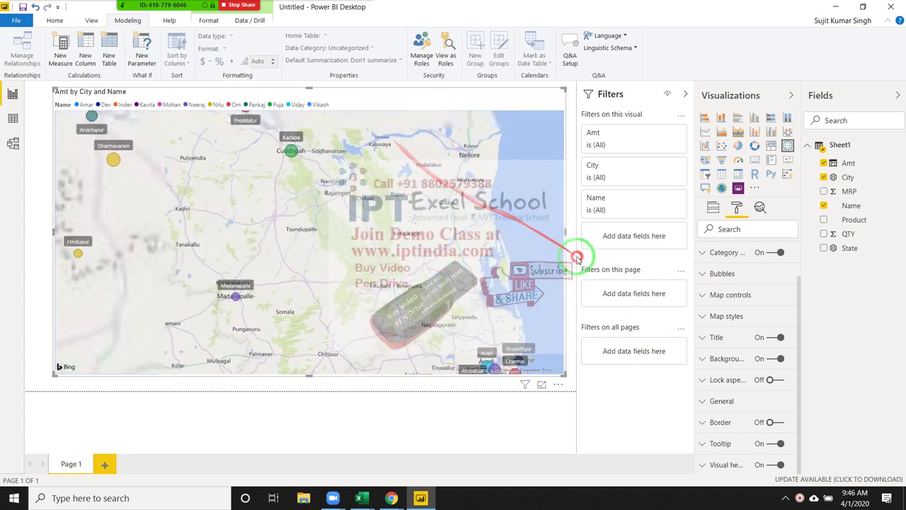
left_click_drag(439, 182, 536, 284)
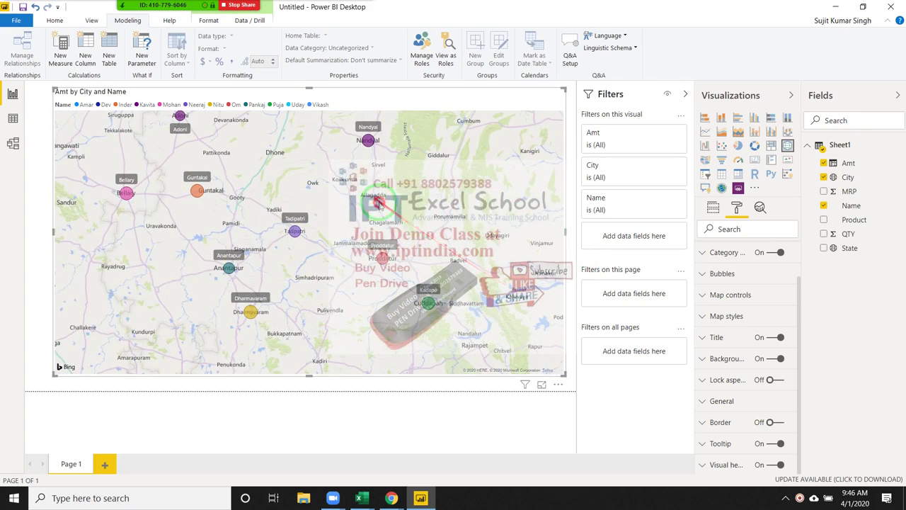
left_click_drag(403, 220, 444, 273)
left_click_drag(356, 222, 460, 275)
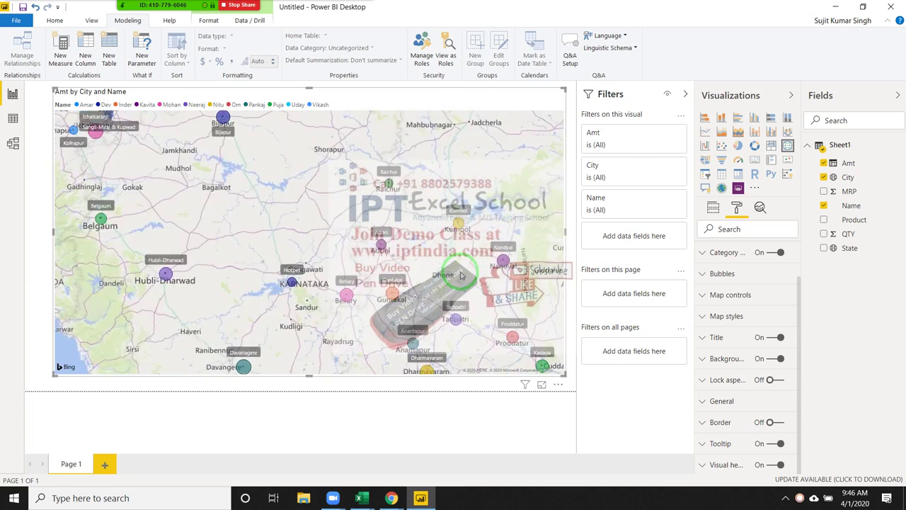
left_click_drag(424, 248, 382, 241)
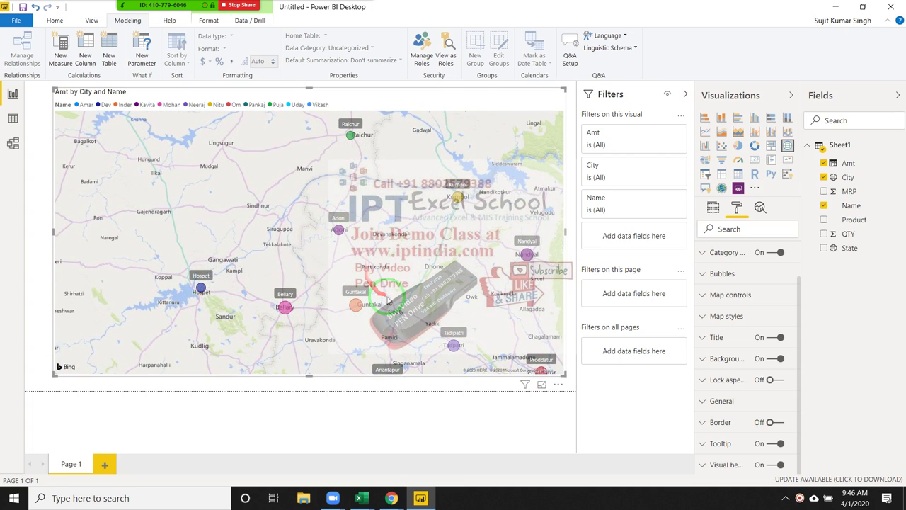
scroll(421, 301, "down", 1)
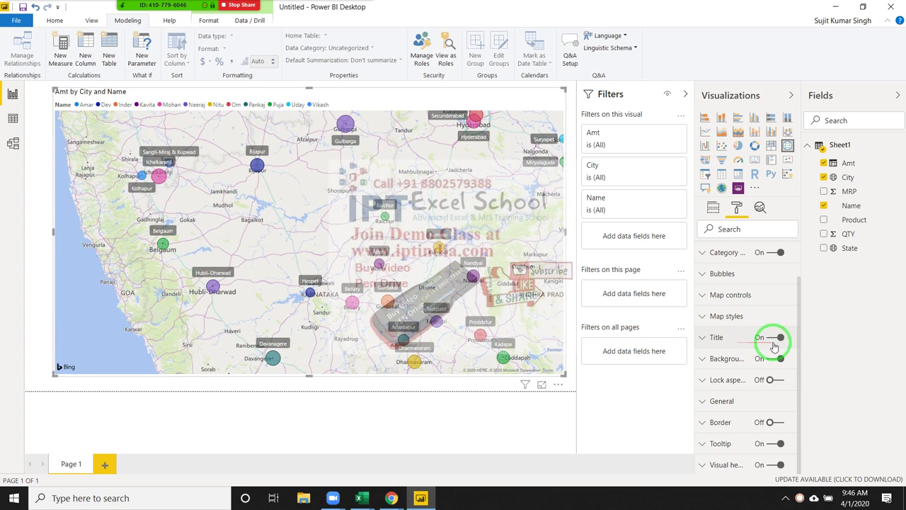
left_click(771, 380)
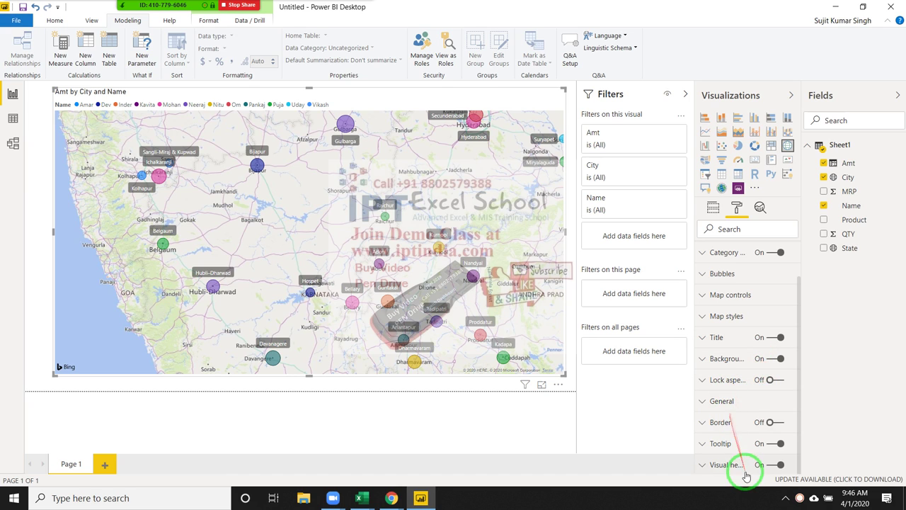
scroll(737, 425, "up", 2)
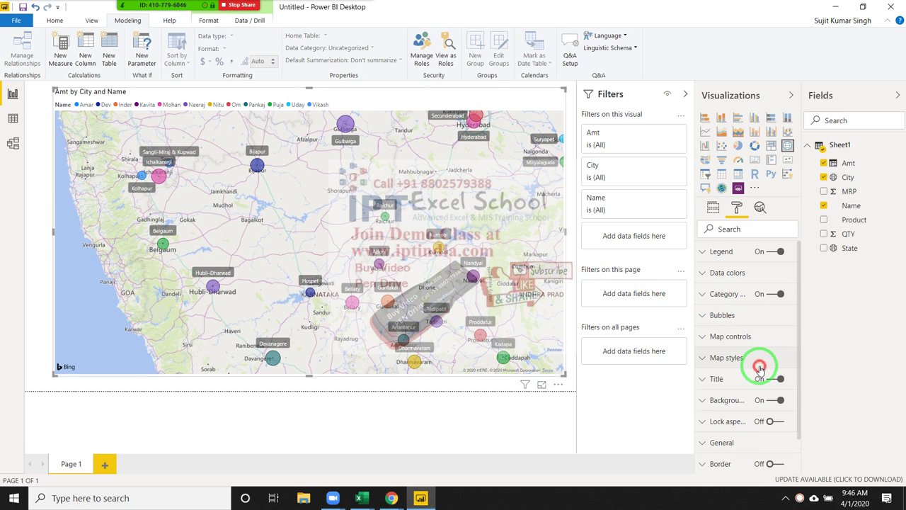
Step: Preview the Aerial and Dark map themes in Map styles
left_click(759, 368)
scroll(754, 371, "down", 2)
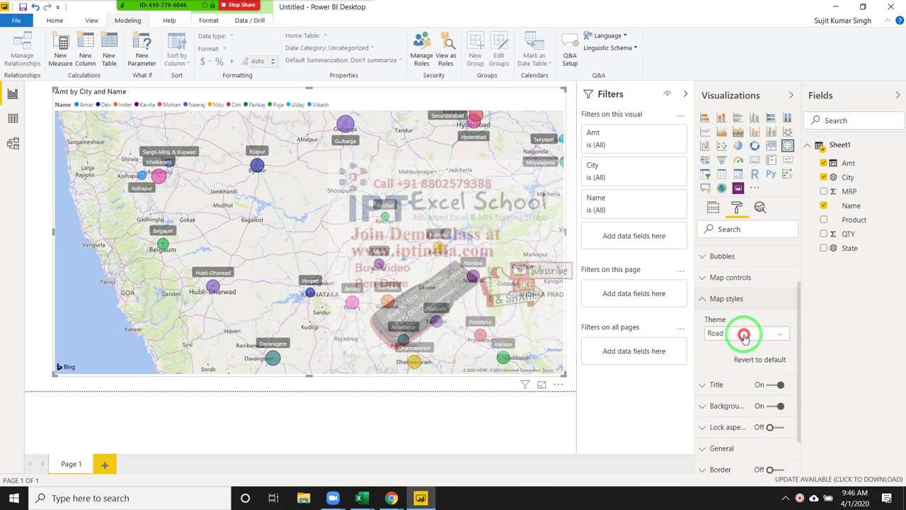
left_click(744, 334)
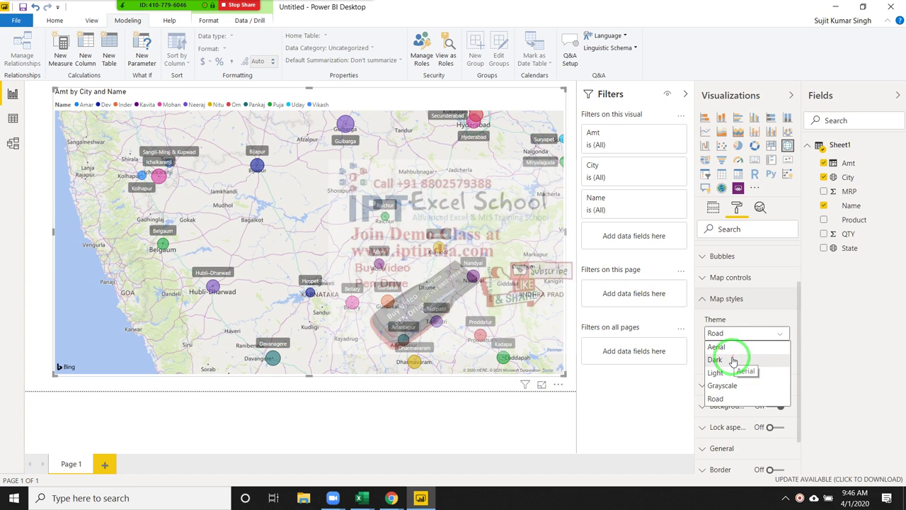
left_click(733, 352)
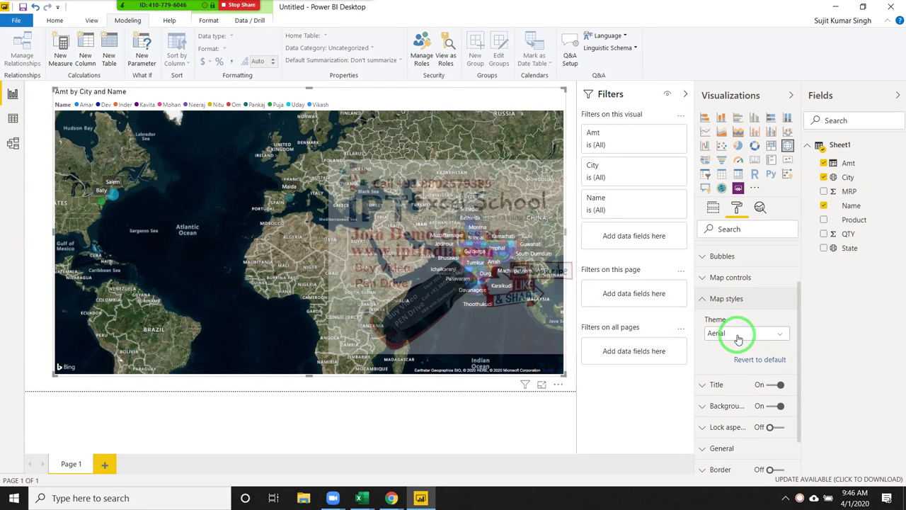
left_click(739, 339)
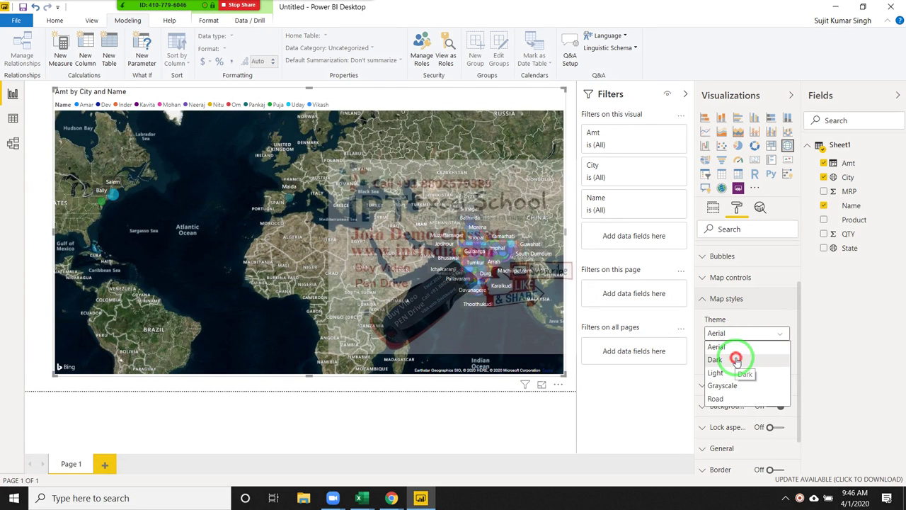
left_click(736, 359)
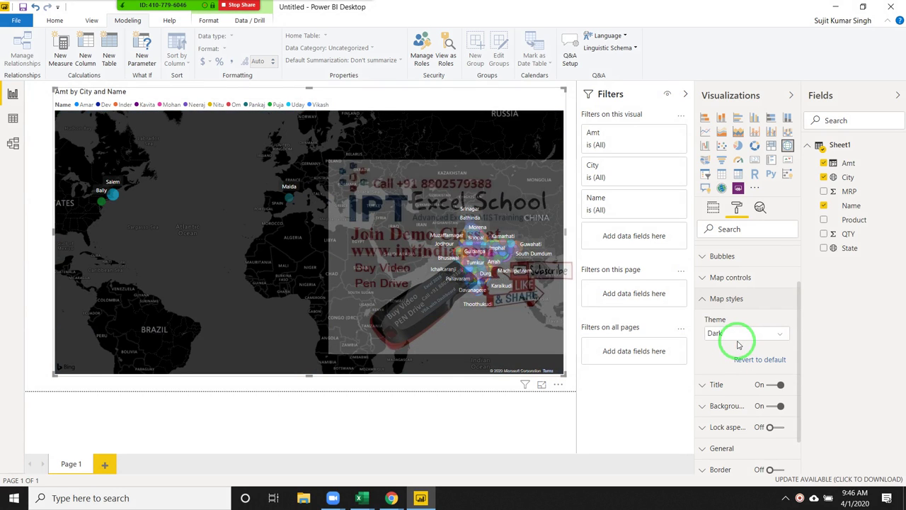
Step: Preview the Light and Grayscale themes, settle back on Road, and show Map controls
left_click(738, 339)
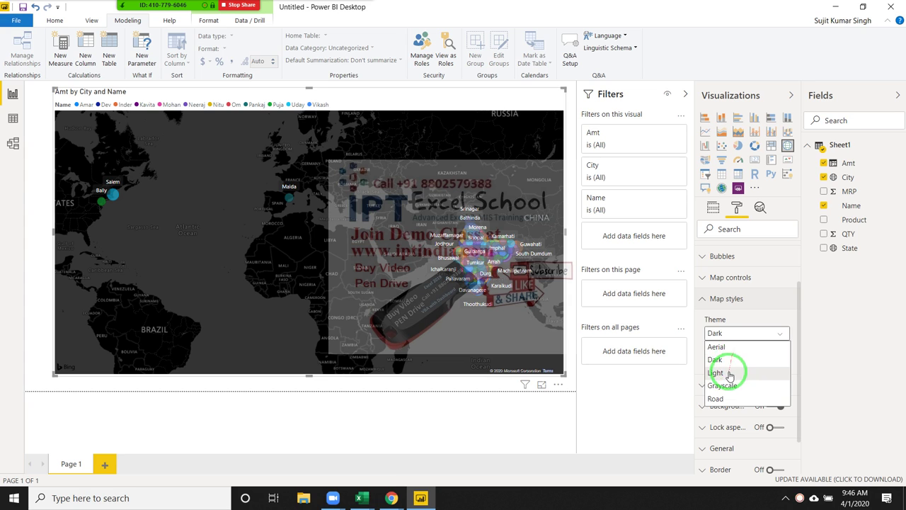
left_click(728, 370)
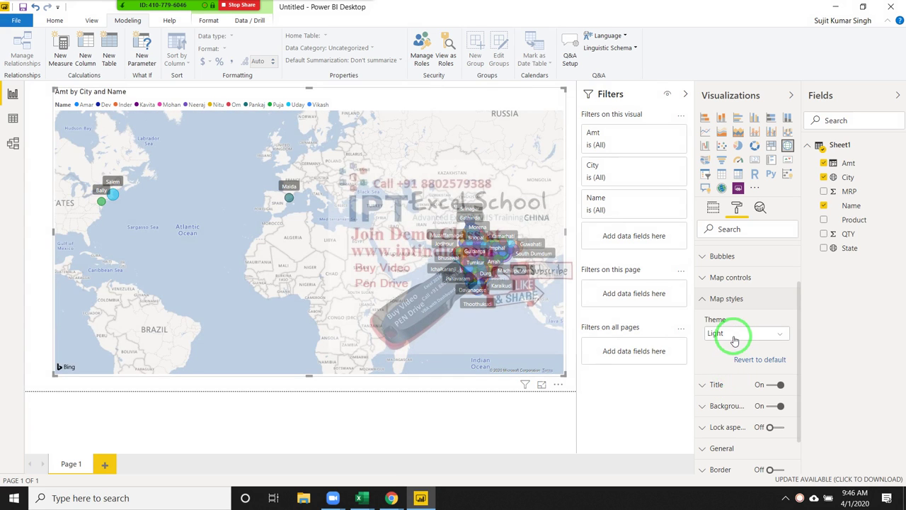
left_click(733, 339)
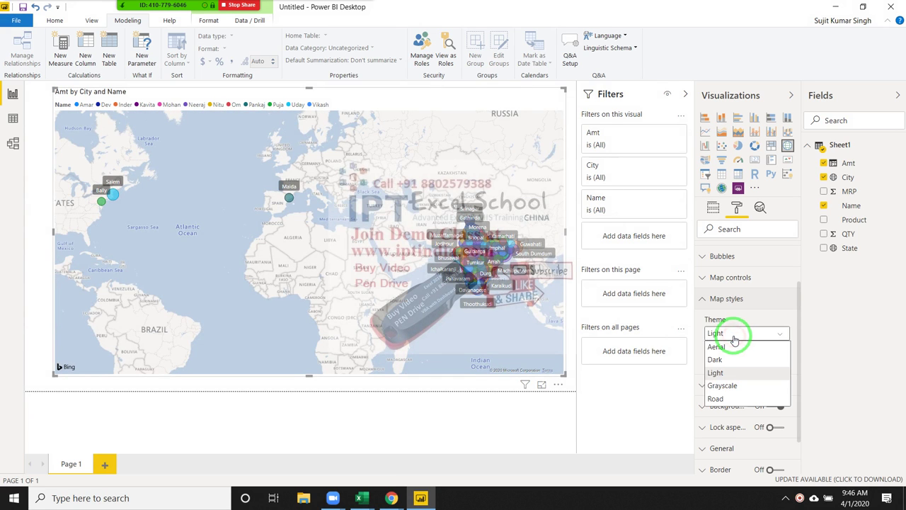
left_click(734, 383)
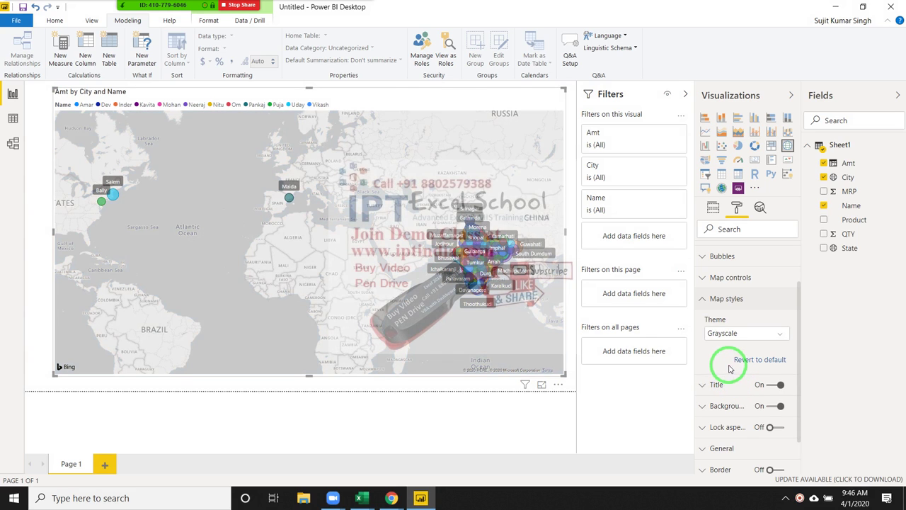
left_click(735, 335)
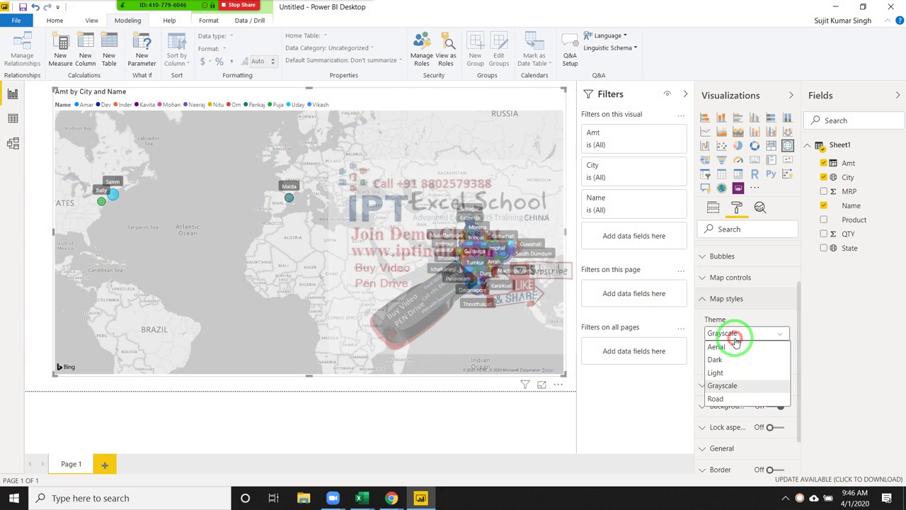
left_click(732, 395)
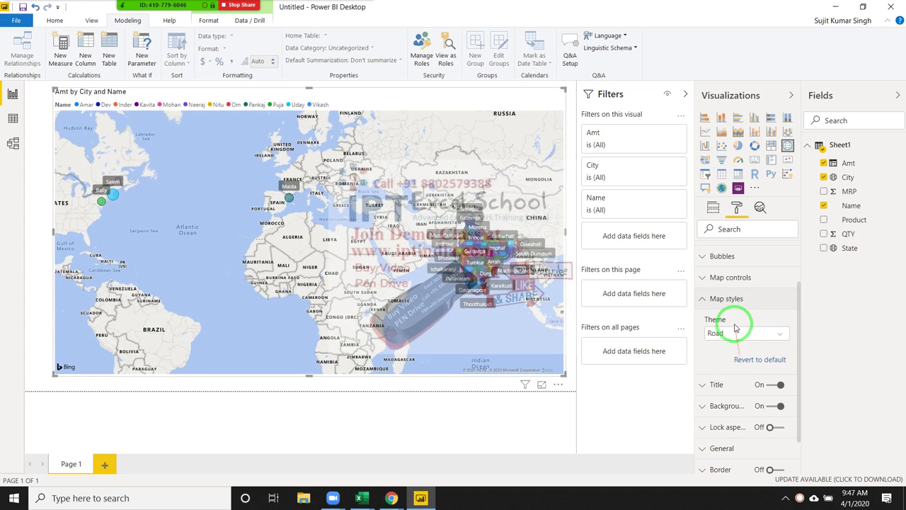
left_click(708, 289)
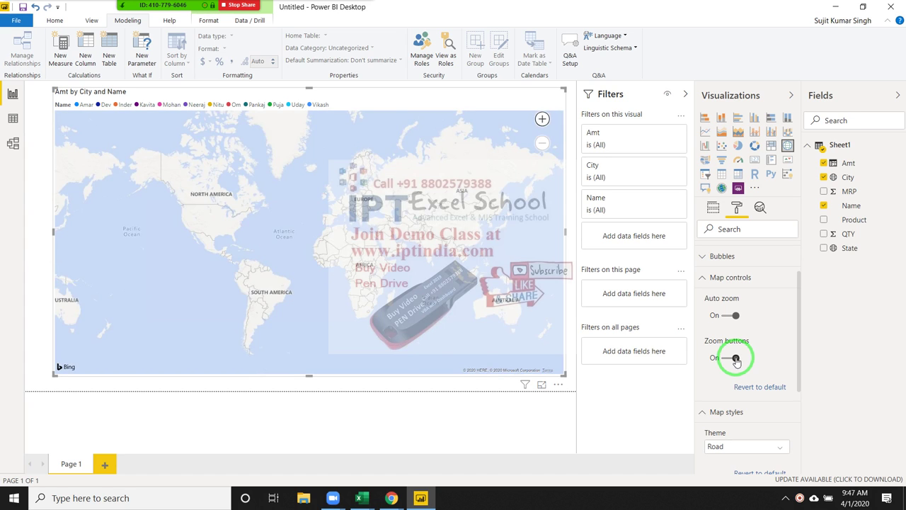
left_click(542, 119)
left_click_drag(498, 190, 411, 183)
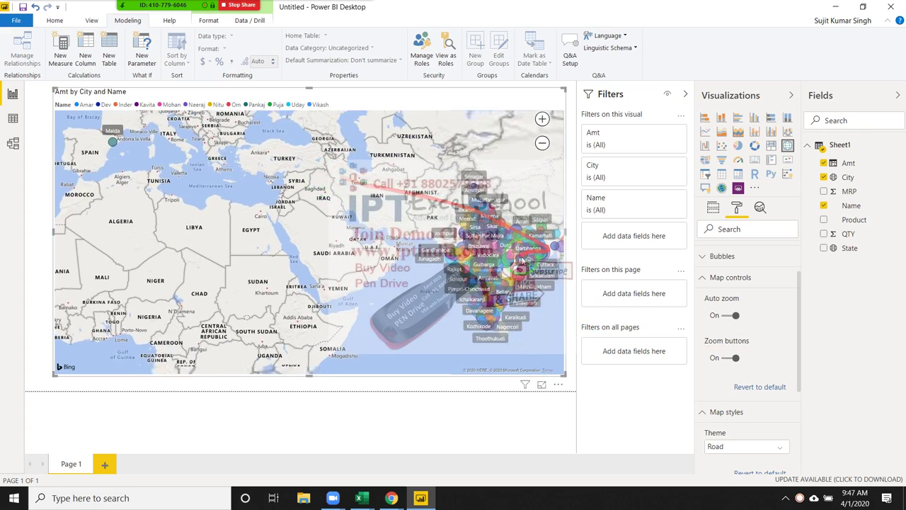
left_click(543, 119)
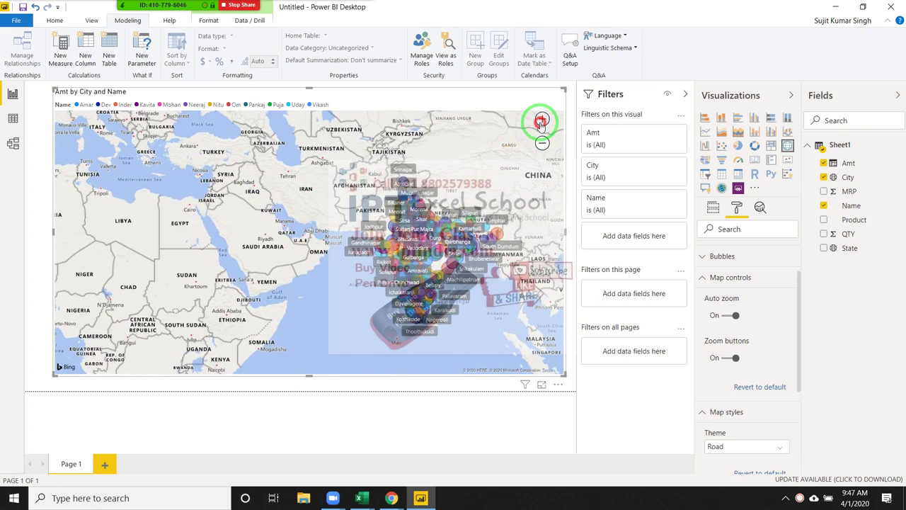
left_click_drag(439, 252, 274, 260)
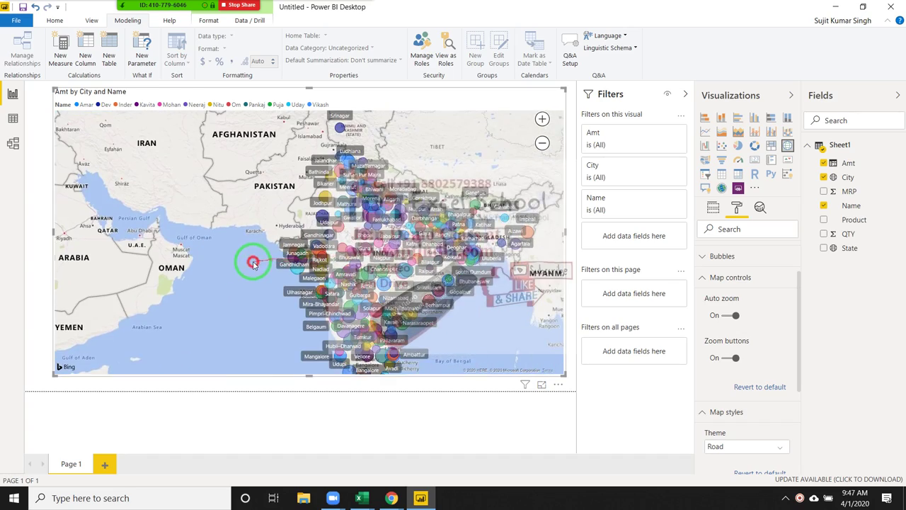
left_click(542, 142)
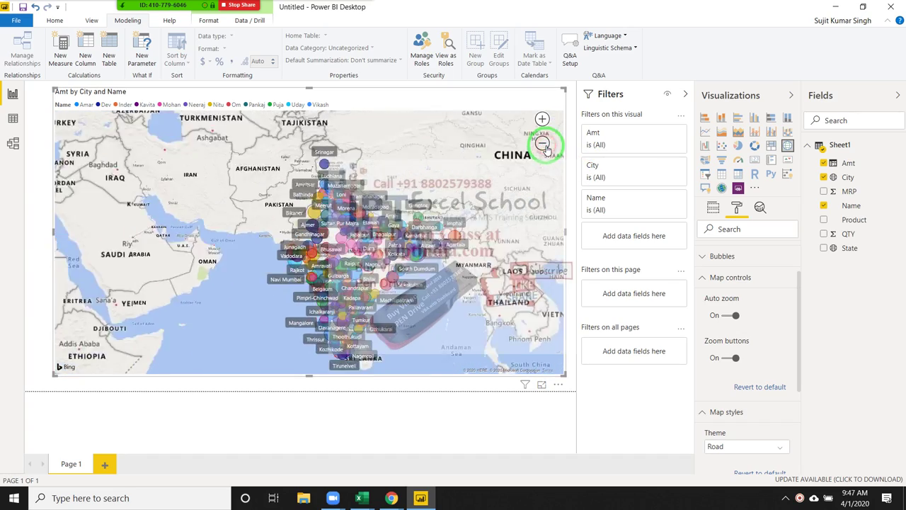
left_click(542, 120)
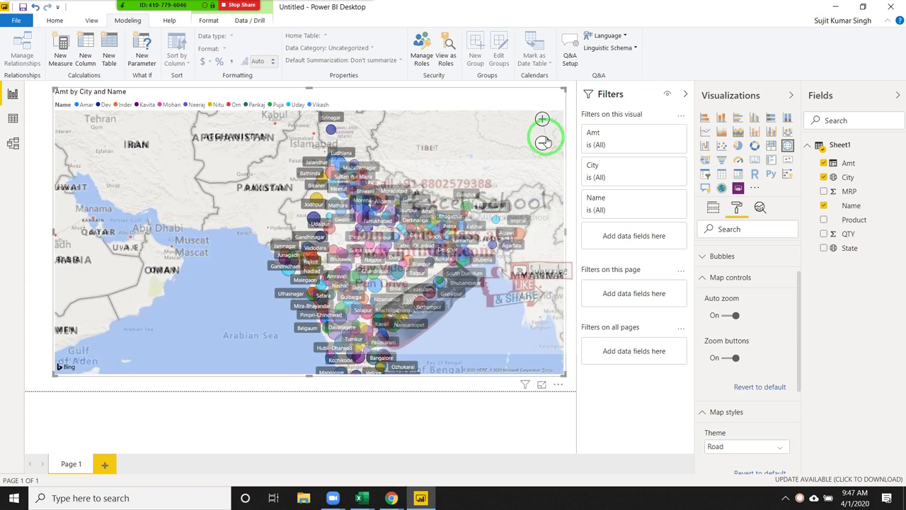
scroll(743, 409, "down", 1)
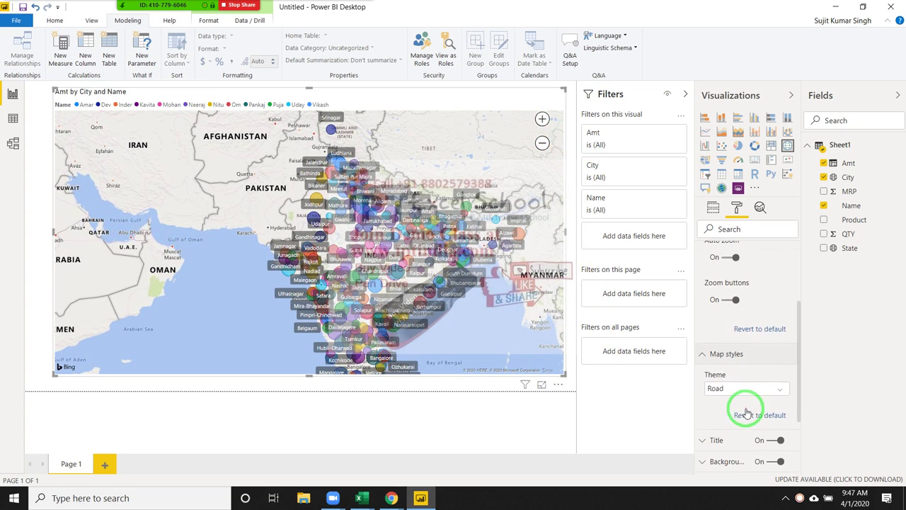
scroll(739, 392, "down", 2)
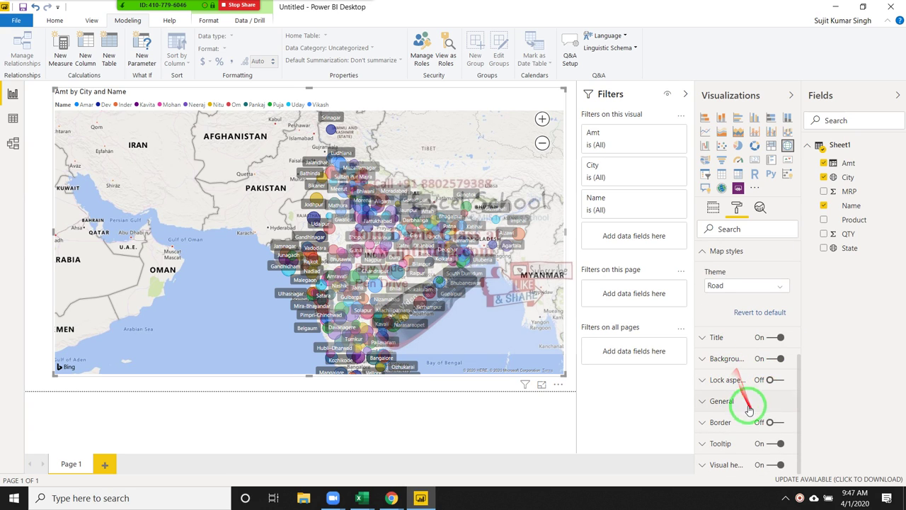
left_click(733, 381)
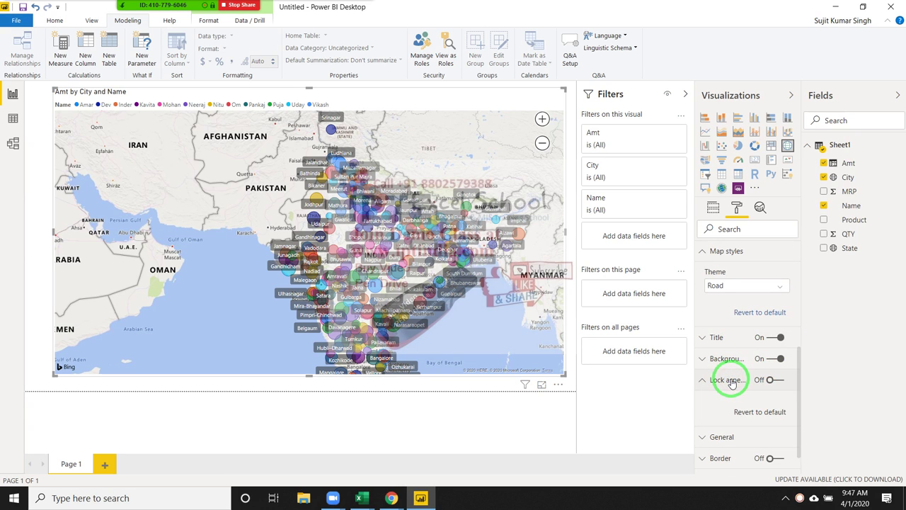
left_click(732, 385)
left_click(731, 403)
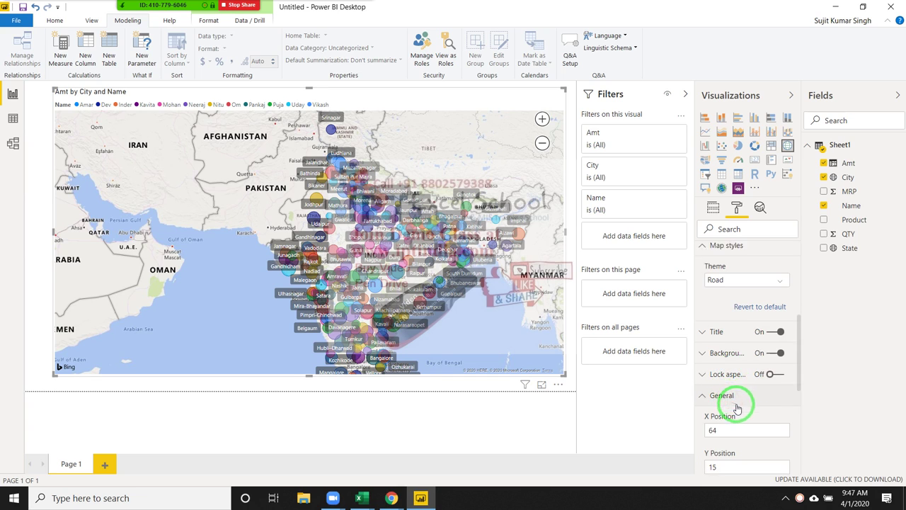
scroll(738, 401, "down", 3)
scroll(785, 411, "down", 4)
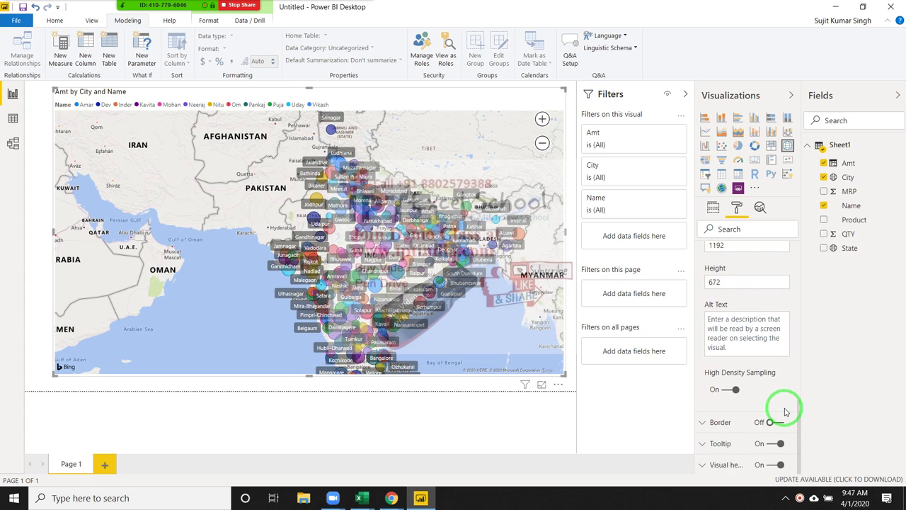
left_click(758, 421)
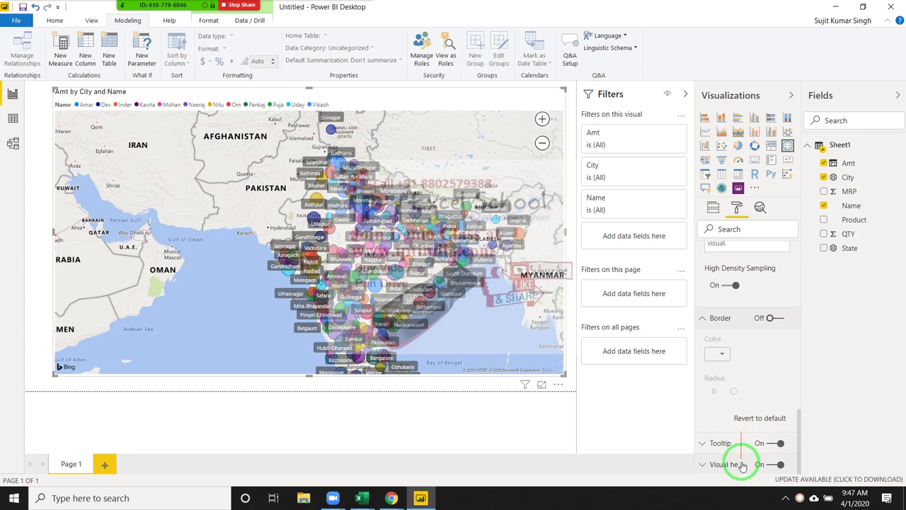
scroll(744, 464, "up", 4)
scroll(745, 457, "up", 3)
scroll(747, 450, "up", 3)
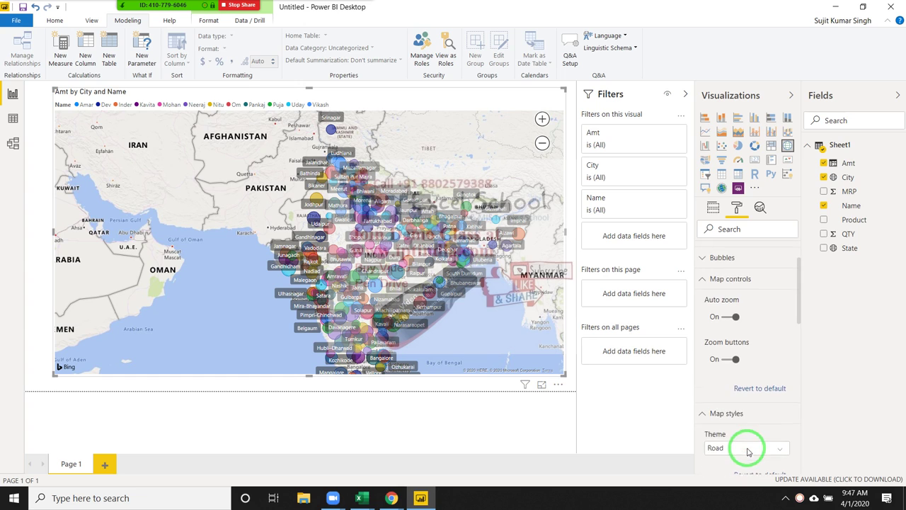
left_click(706, 416)
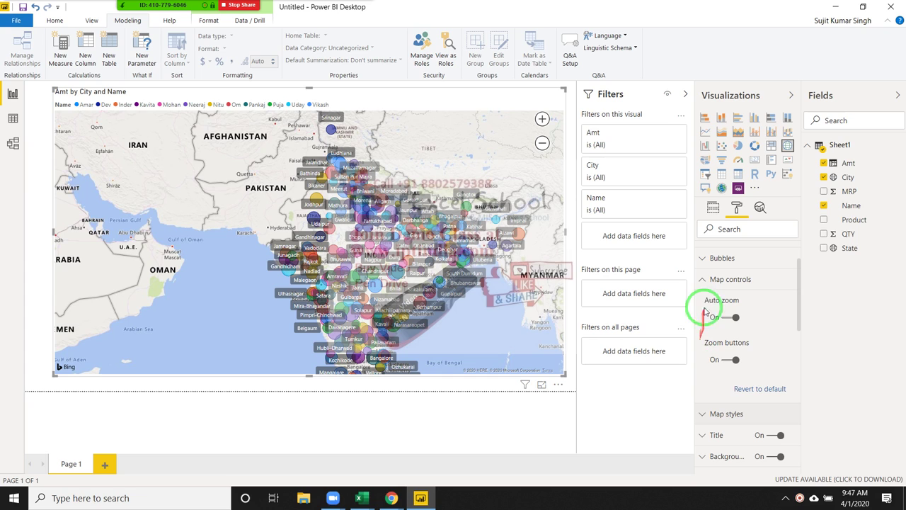
left_click(702, 284)
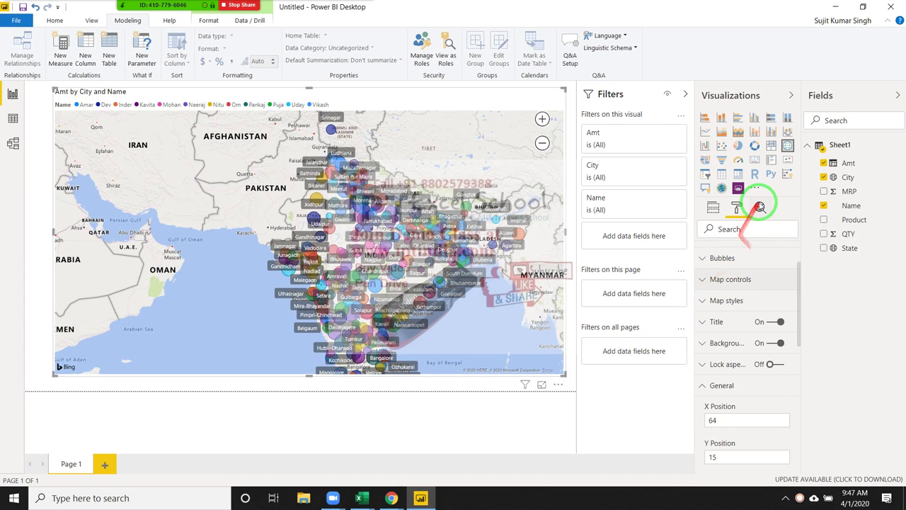
Step: Switch between the map's Analytics and Format options, then add a blank Page 2
left_click(760, 205)
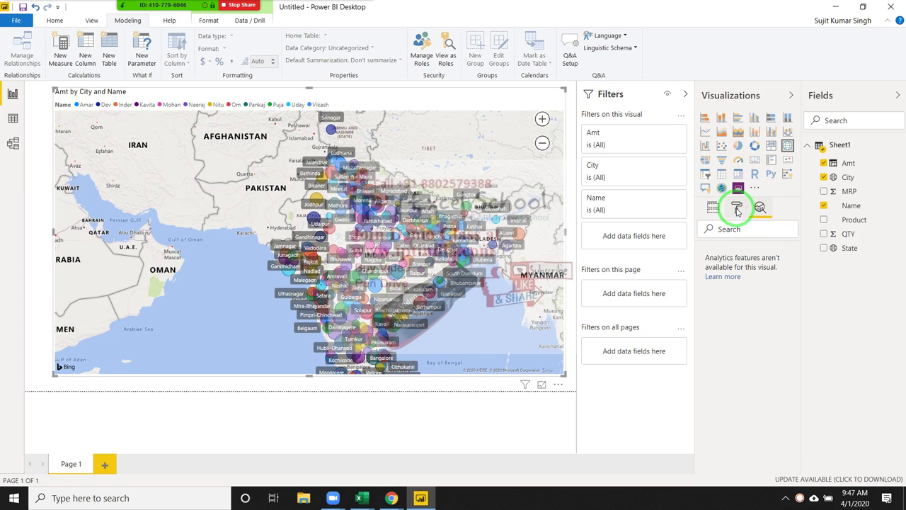
left_click(737, 209)
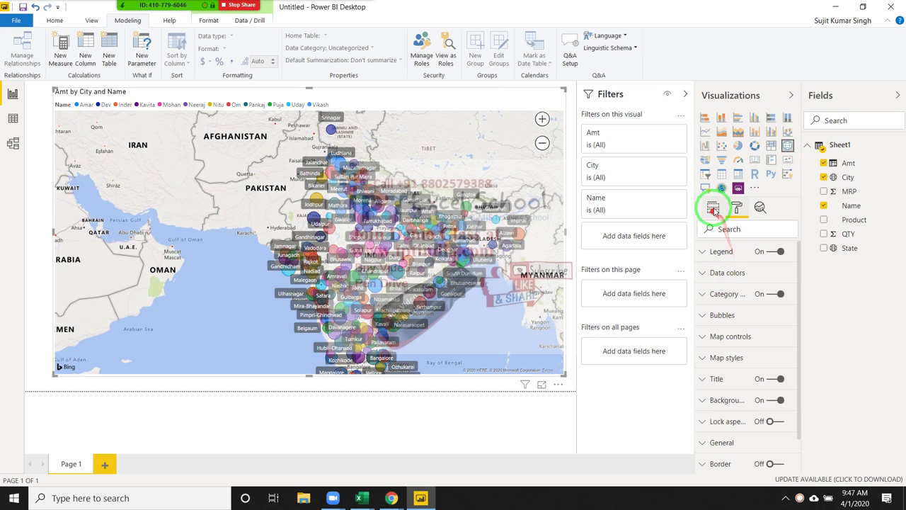
left_click(737, 210)
left_click(754, 210)
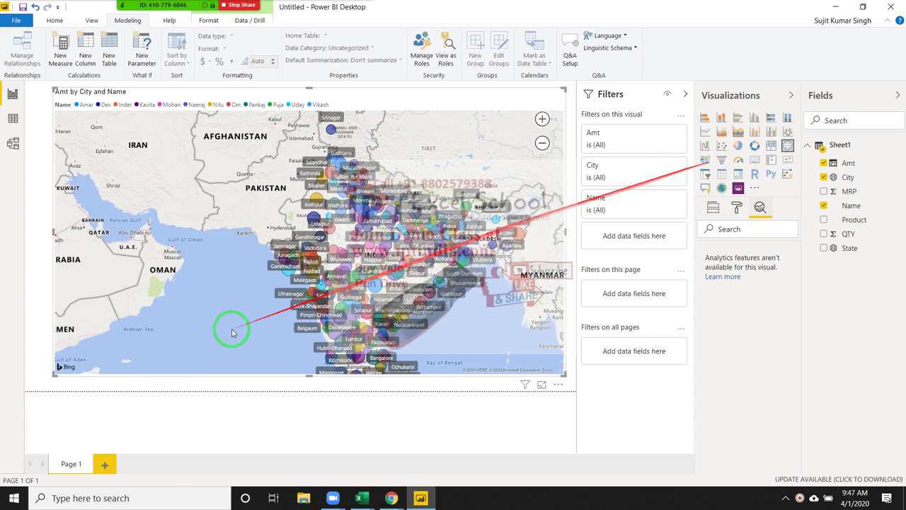
left_click(101, 467)
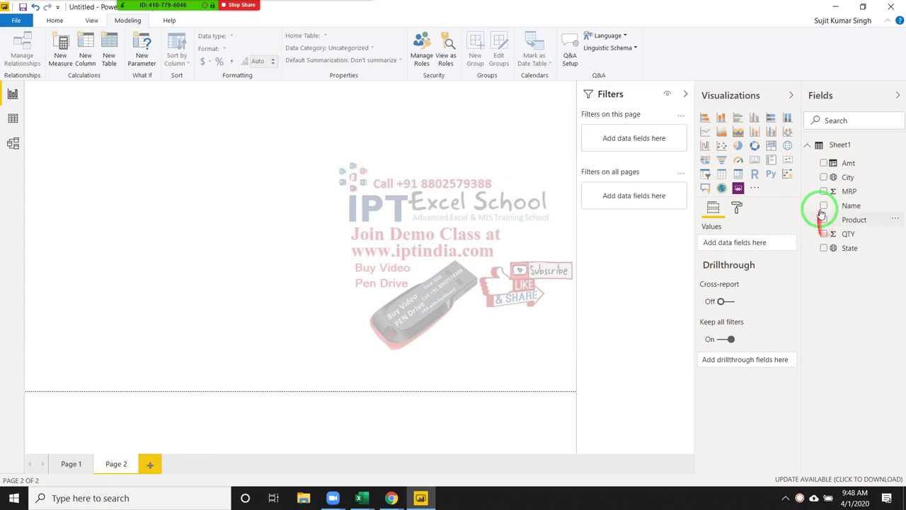
Step: Insert a map visual sized to fill the canvas, plotting City as locations with QTY
left_click(704, 160)
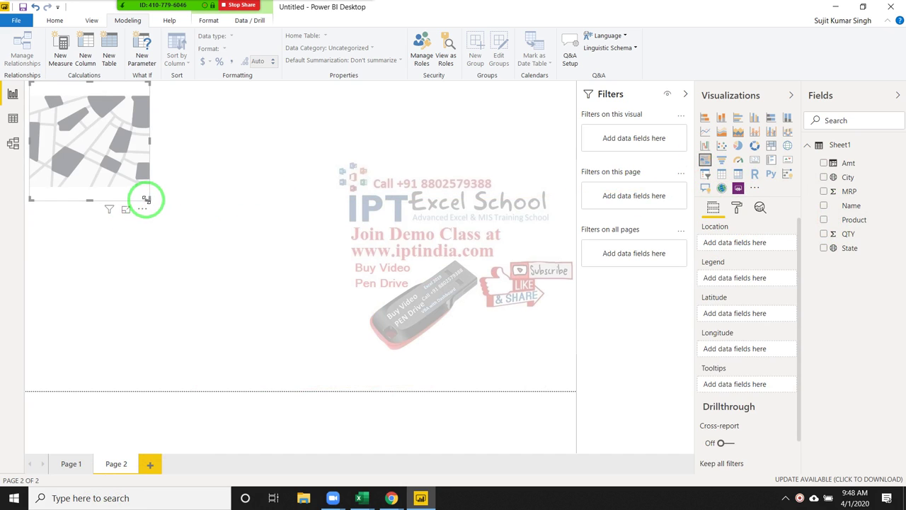
left_click_drag(145, 199, 549, 373)
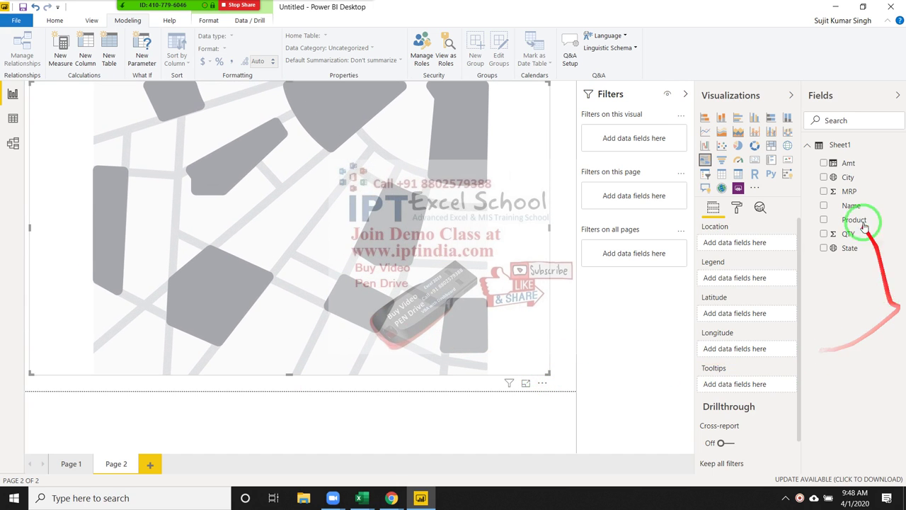
left_click(820, 178)
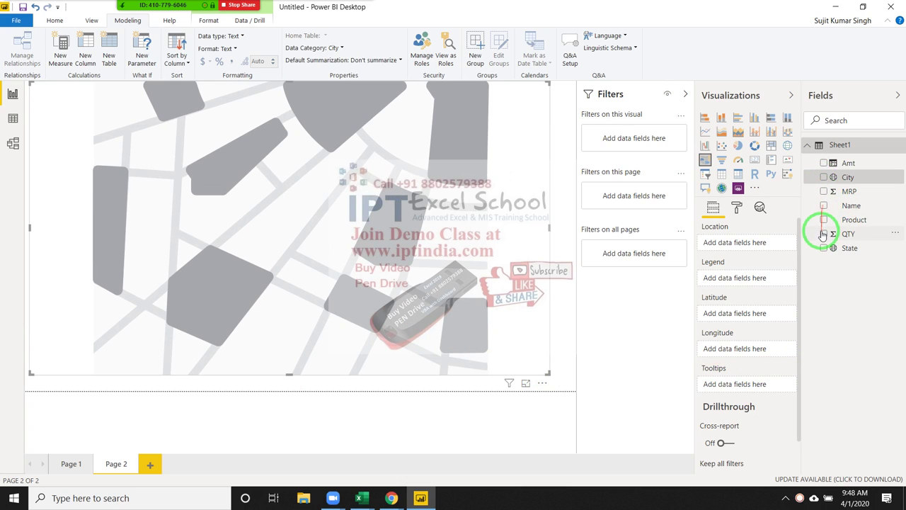
left_click(822, 178)
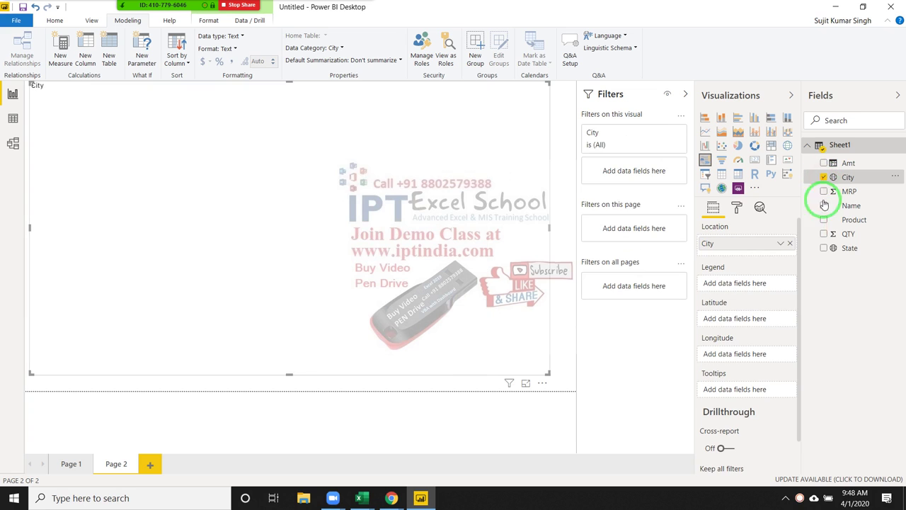
left_click(825, 234)
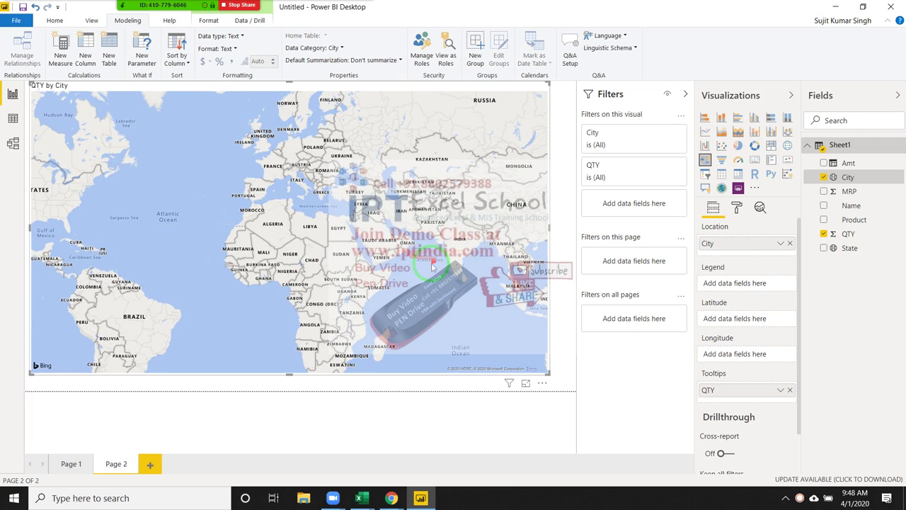
Step: Pan and zoom the QTY by City map into India's city points, then zoom back out
left_click_drag(487, 289, 322, 259)
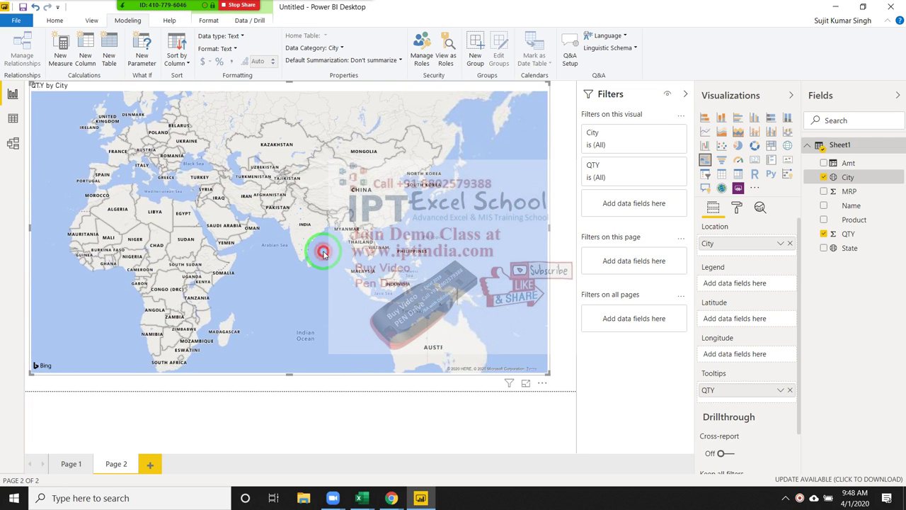
double_click(301, 222)
double_click(301, 222)
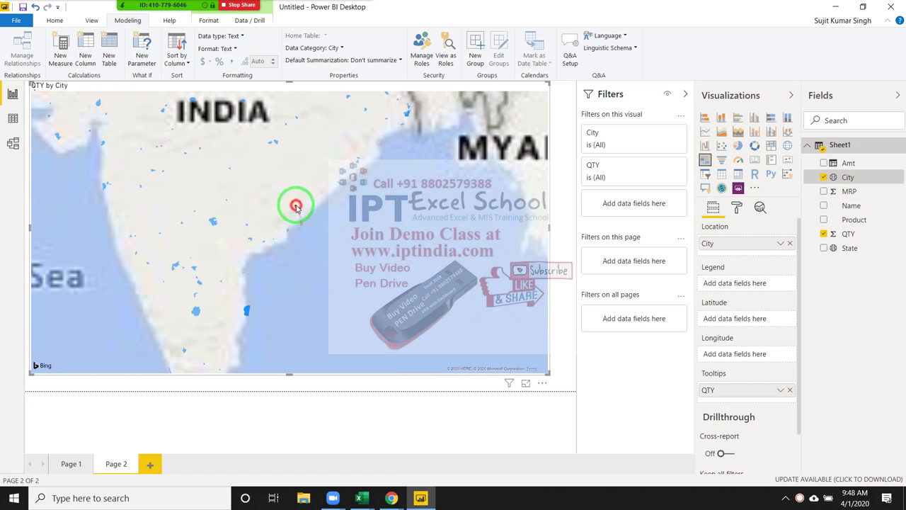
left_click_drag(253, 182, 306, 219)
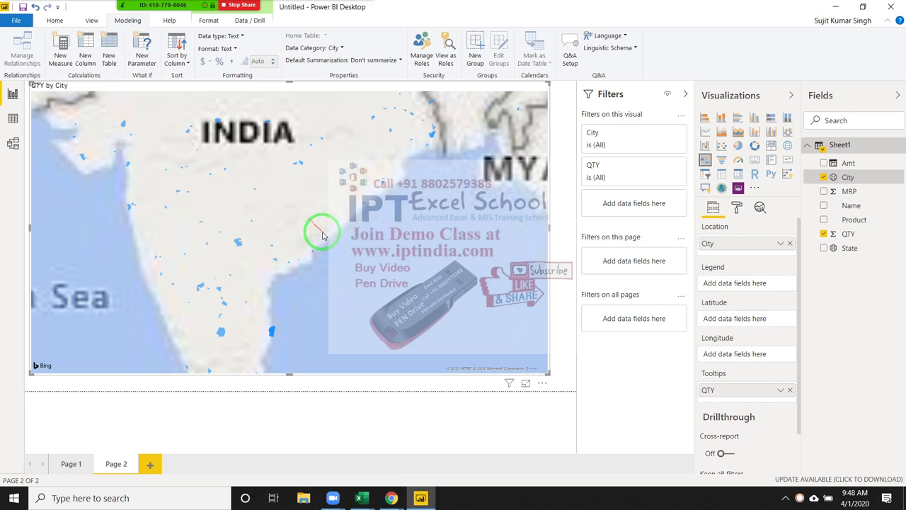
left_click_drag(313, 260, 335, 250)
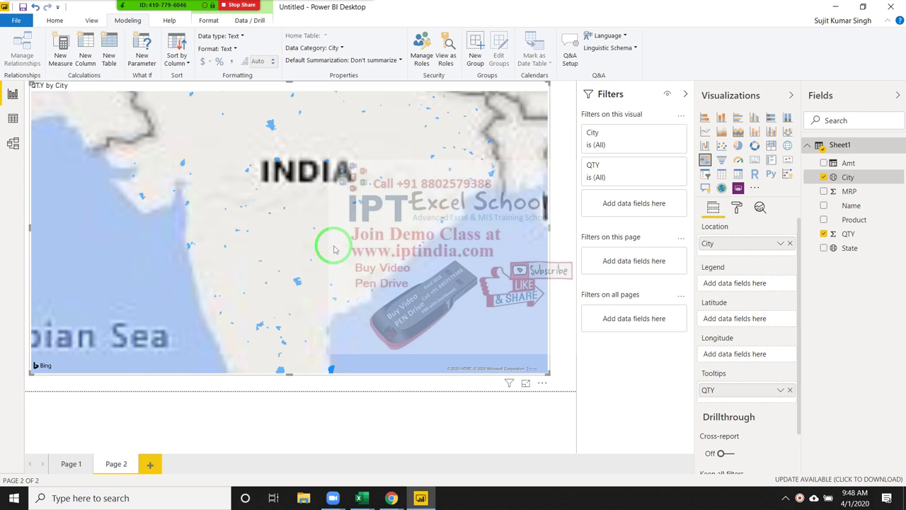
double_click(296, 237)
double_click(306, 252)
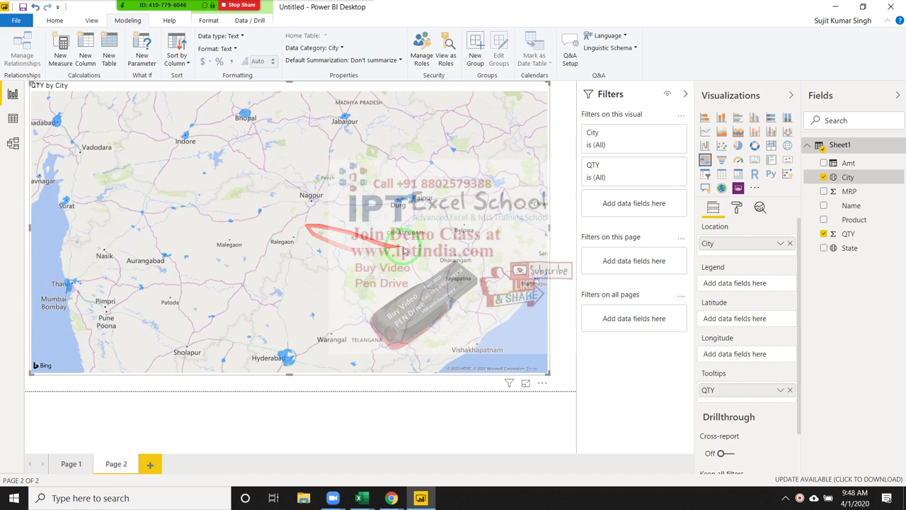
scroll(311, 339, "down", 2)
scroll(311, 341, "down", 1)
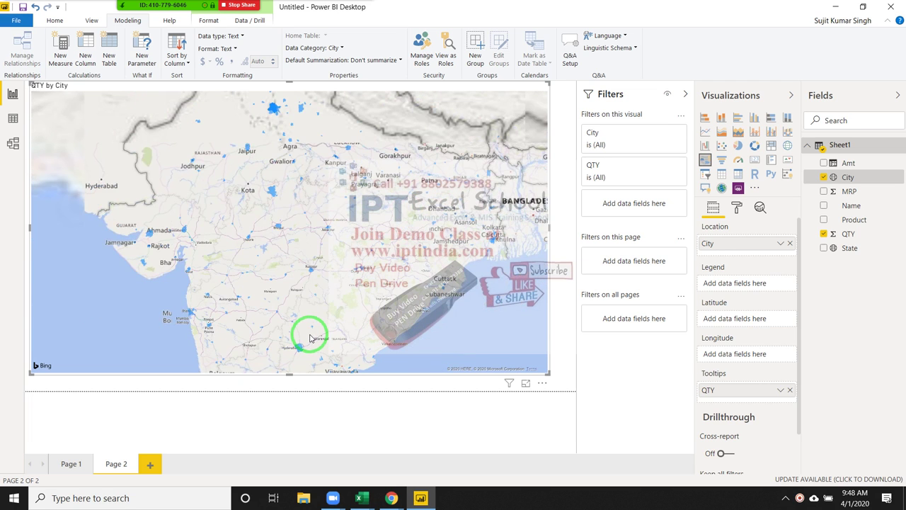
scroll(310, 337, "down", 1)
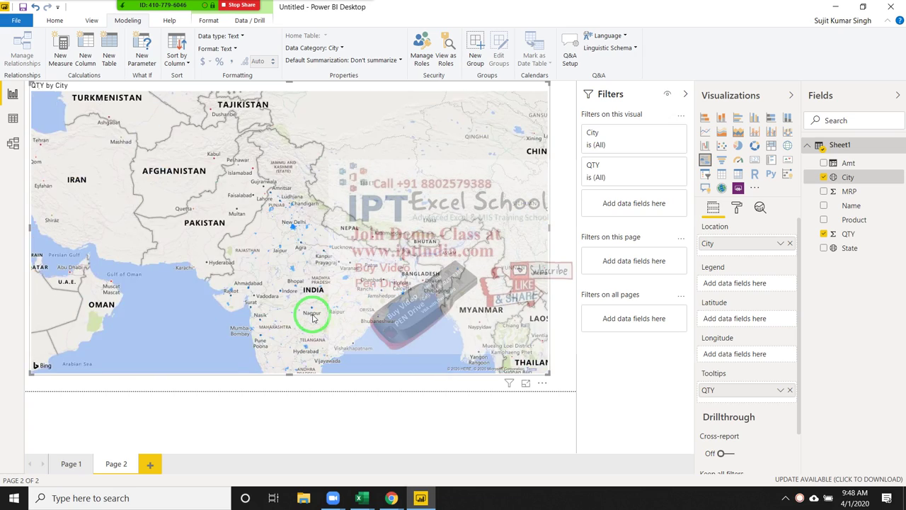
scroll(313, 319, "down", 1)
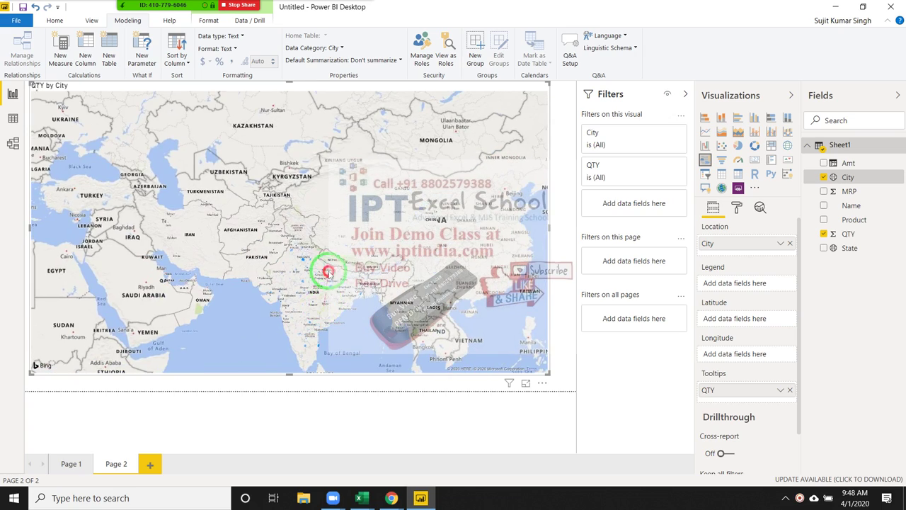
scroll(330, 269, "up", 1)
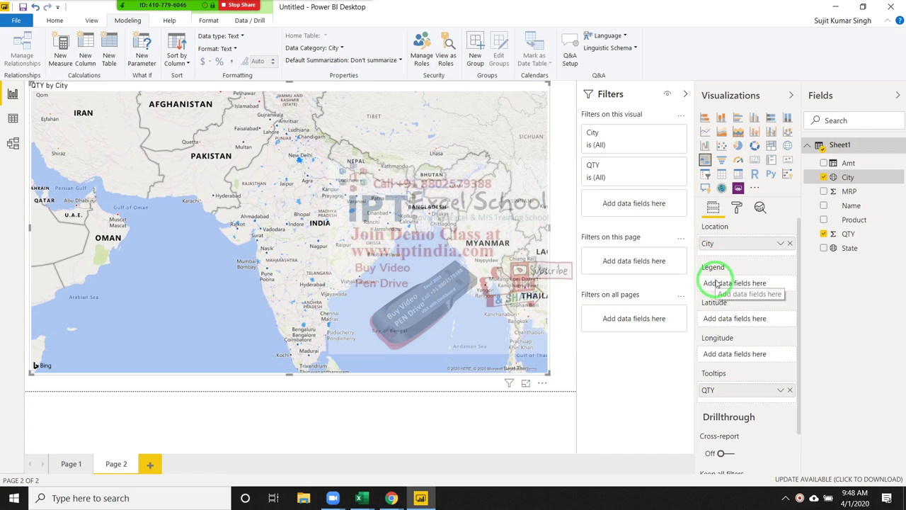
Step: Add Name as the map's legend, then zoom and pan the view to central India
left_click_drag(849, 206, 740, 284)
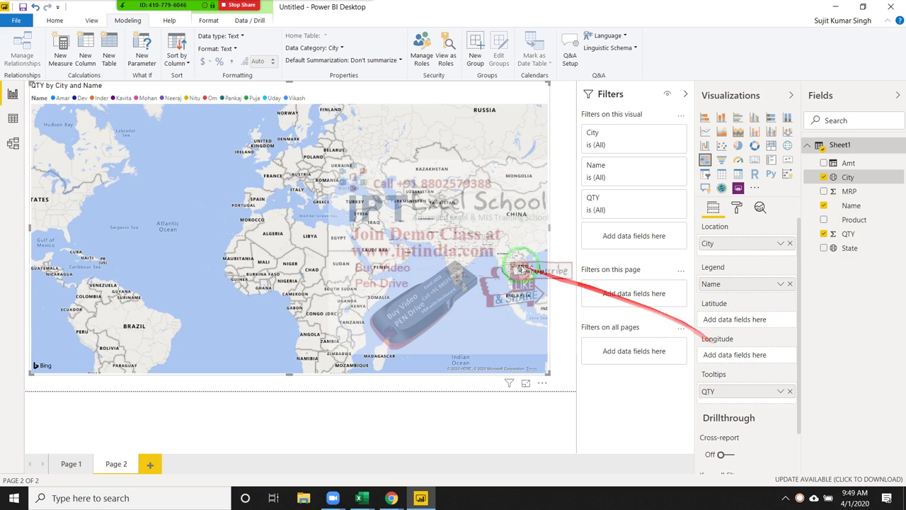
scroll(445, 242, "up", 1)
scroll(447, 243, "up", 1)
scroll(450, 245, "up", 1)
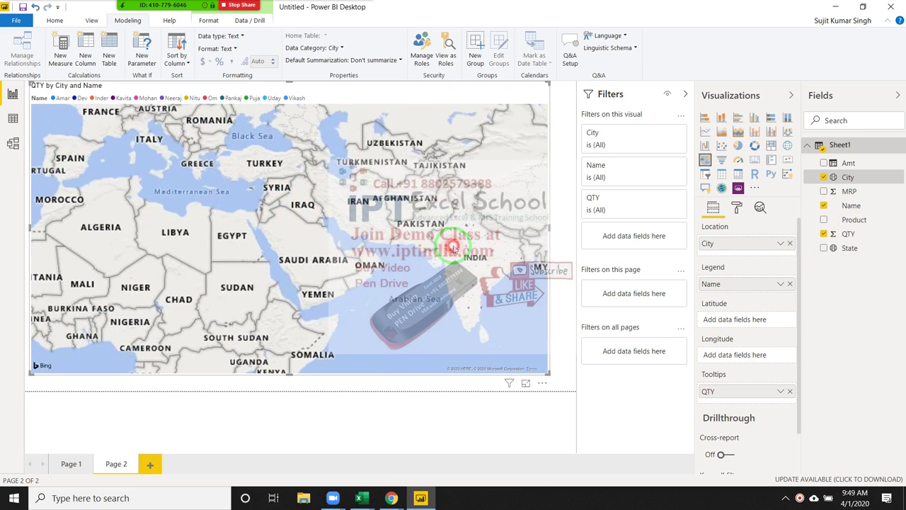
scroll(488, 251, "up", 3)
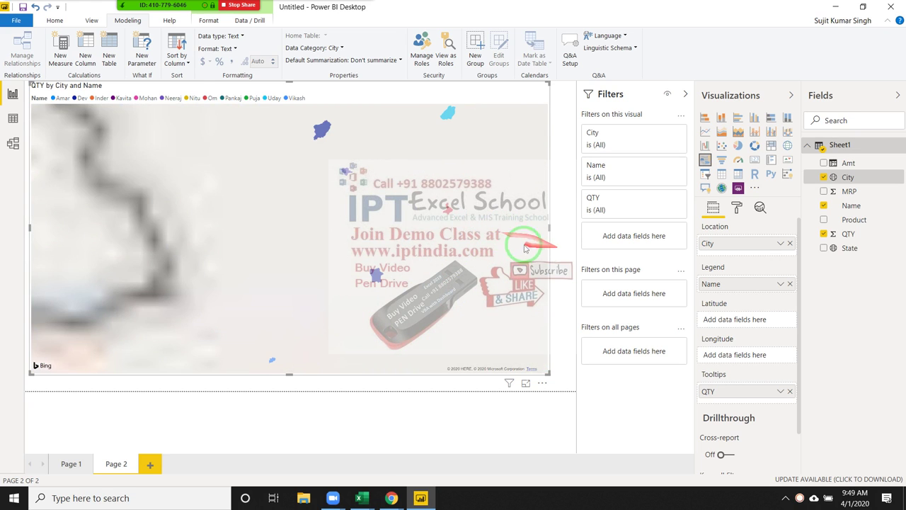
scroll(494, 247, "down", 2)
scroll(487, 246, "down", 1)
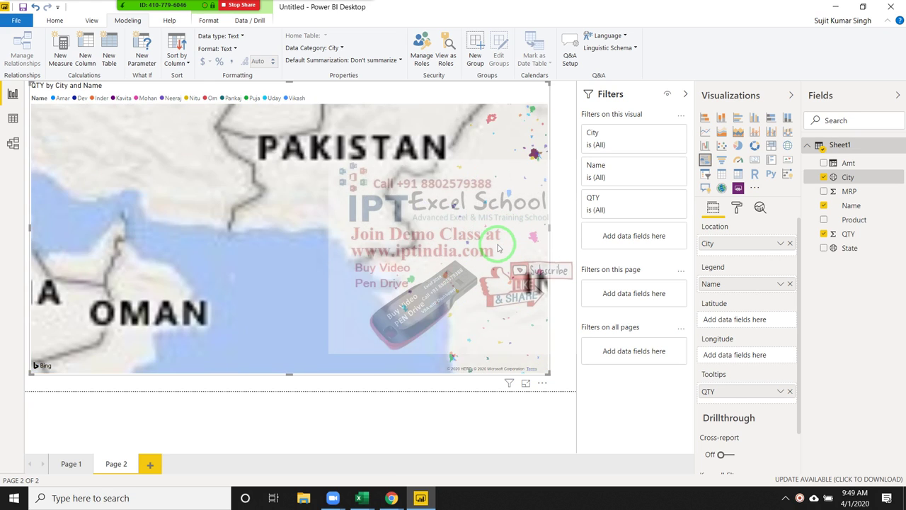
left_click_drag(482, 246, 313, 202)
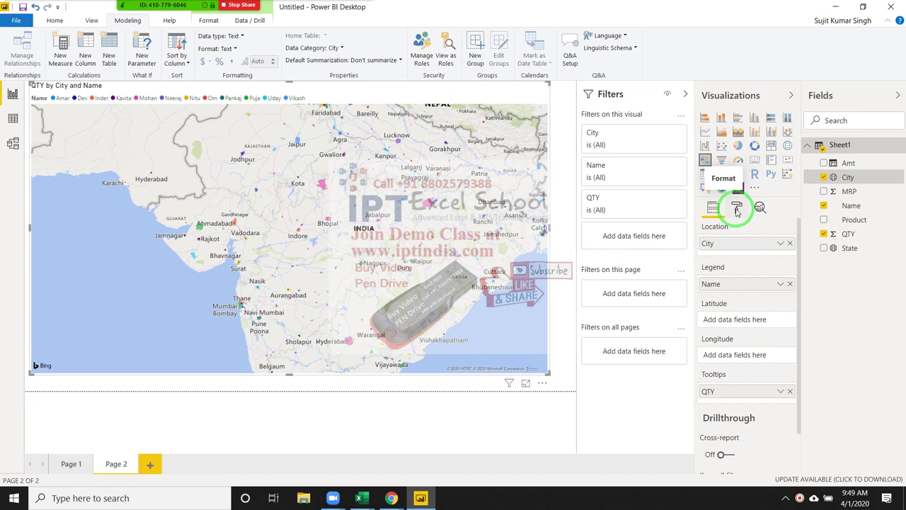
Step: Switch the map's Zoom buttons on under Map controls in the Format pane
left_click(737, 209)
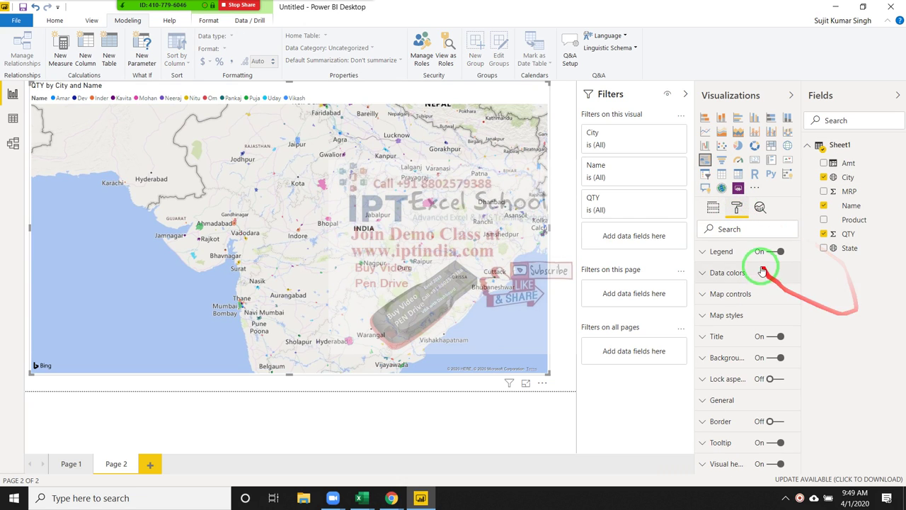
left_click(769, 295)
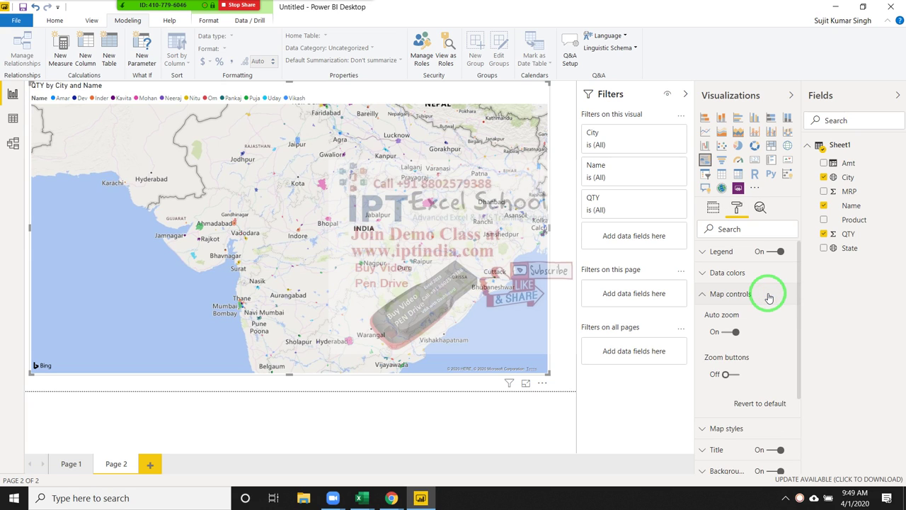
left_click(735, 376)
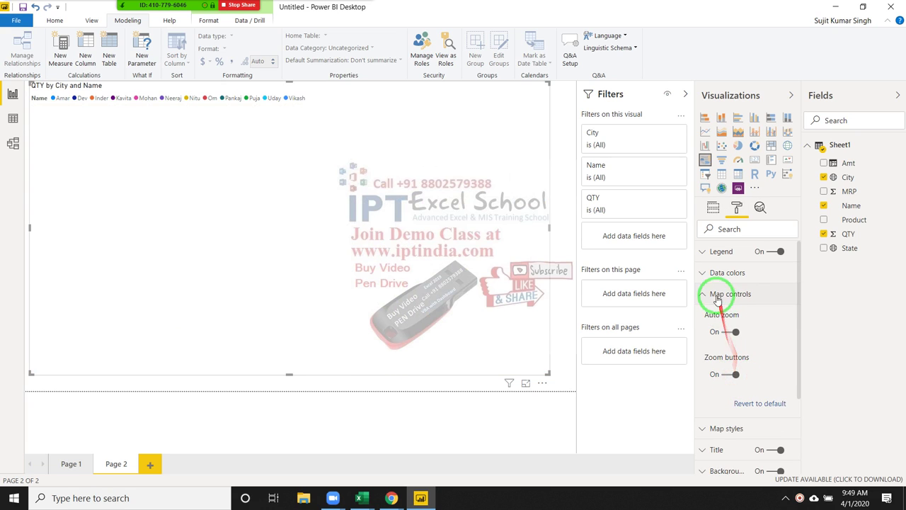
left_click(708, 294)
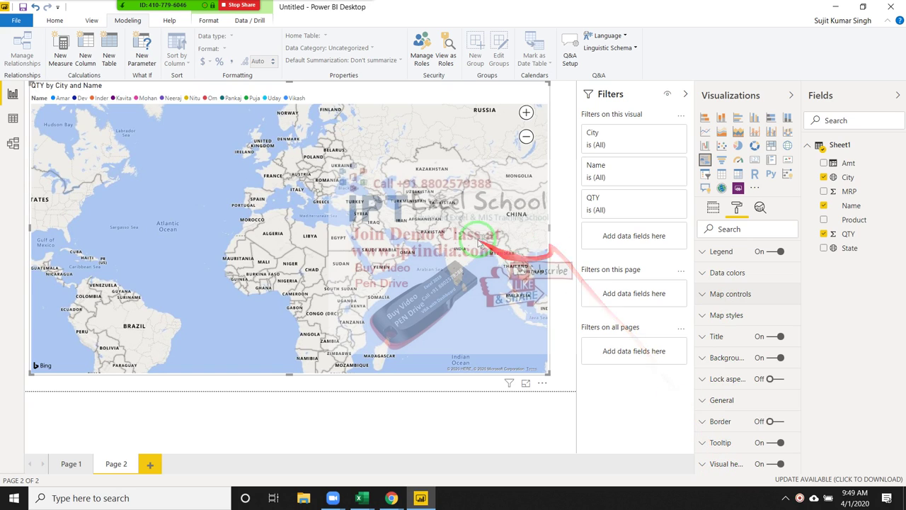
Step: Zoom the map toward India and Pakistan and add a border around the map visual
left_click_drag(469, 256, 468, 249)
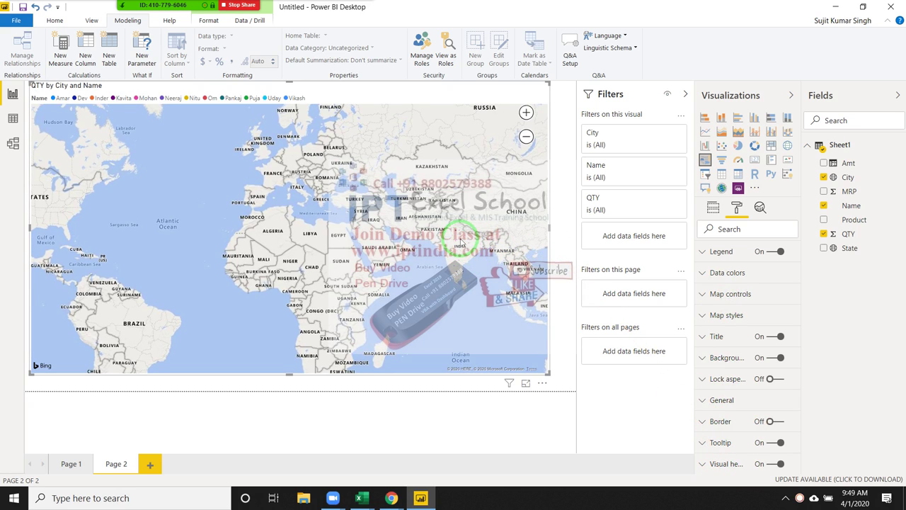
scroll(460, 240, "up", 1)
scroll(460, 242, "up", 1)
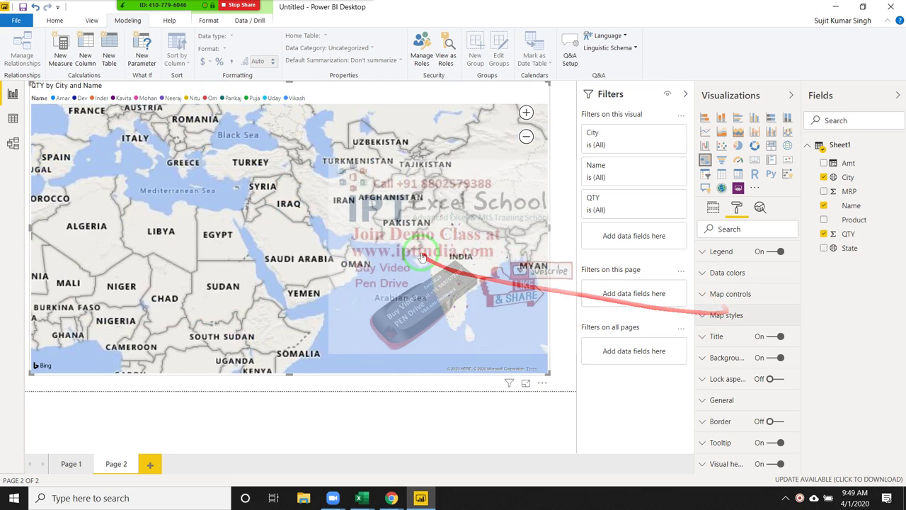
scroll(458, 244, "up", 1)
scroll(456, 246, "up", 1)
scroll(457, 246, "up", 1)
scroll(455, 247, "up", 1)
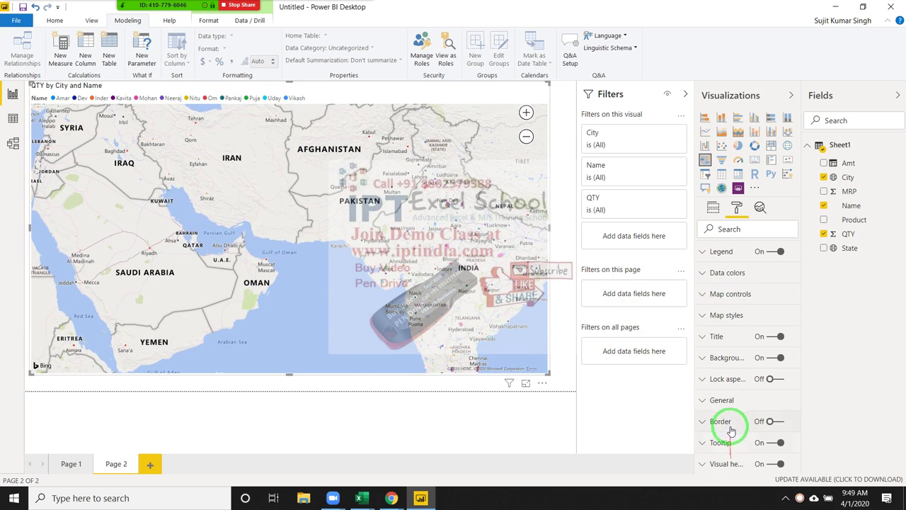
scroll(487, 273, "up", 1)
double_click(486, 272)
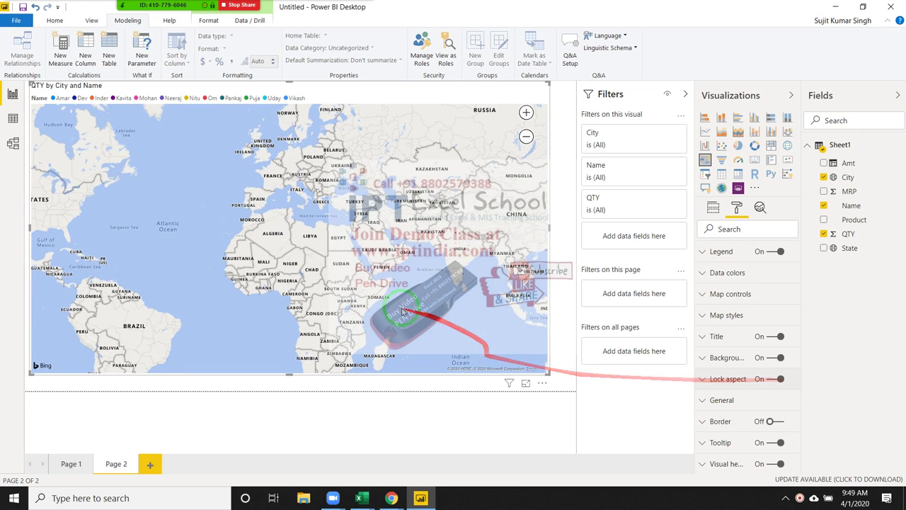
scroll(473, 281, "up", 2)
scroll(473, 282, "up", 3)
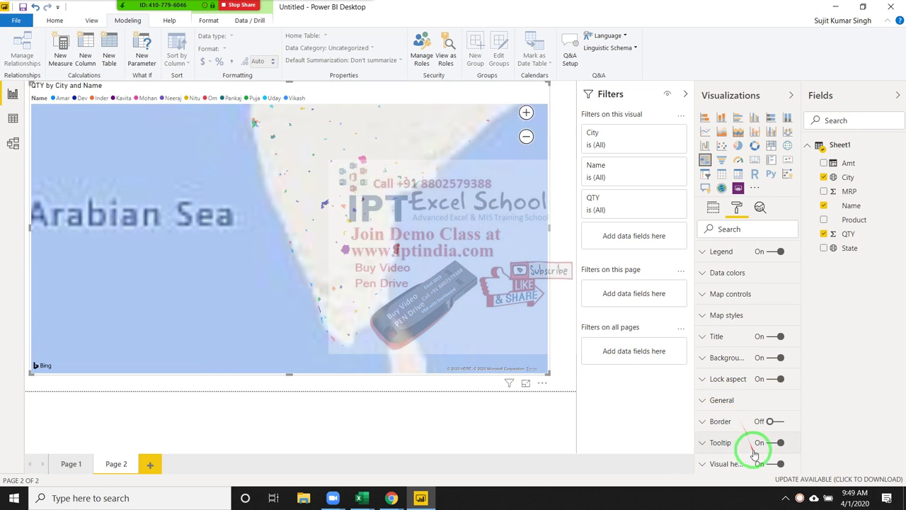
left_click(782, 422)
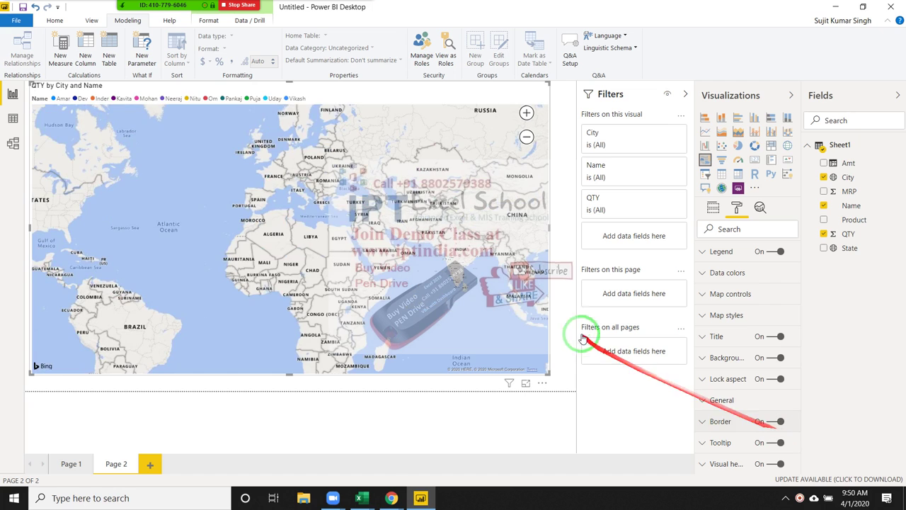
Step: Zoom in on India using double-clicks and the on-map plus and minus buttons
double_click(480, 276)
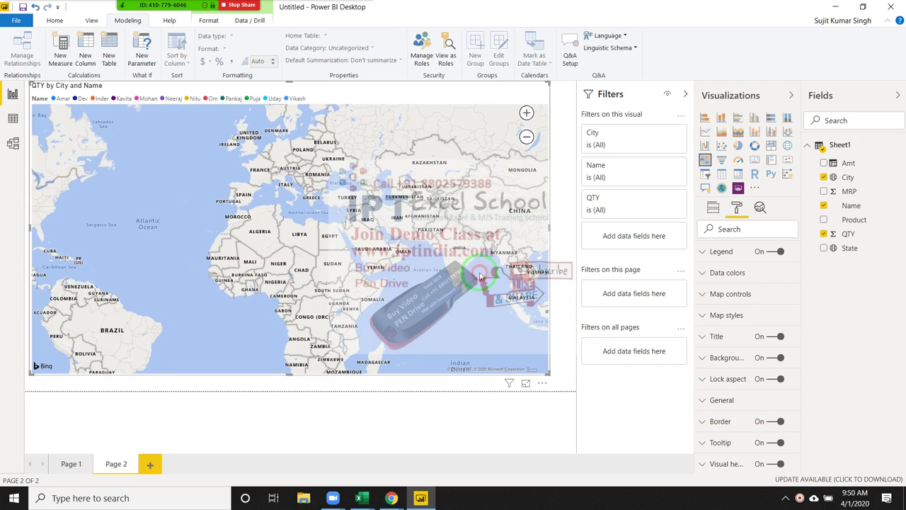
double_click(456, 252)
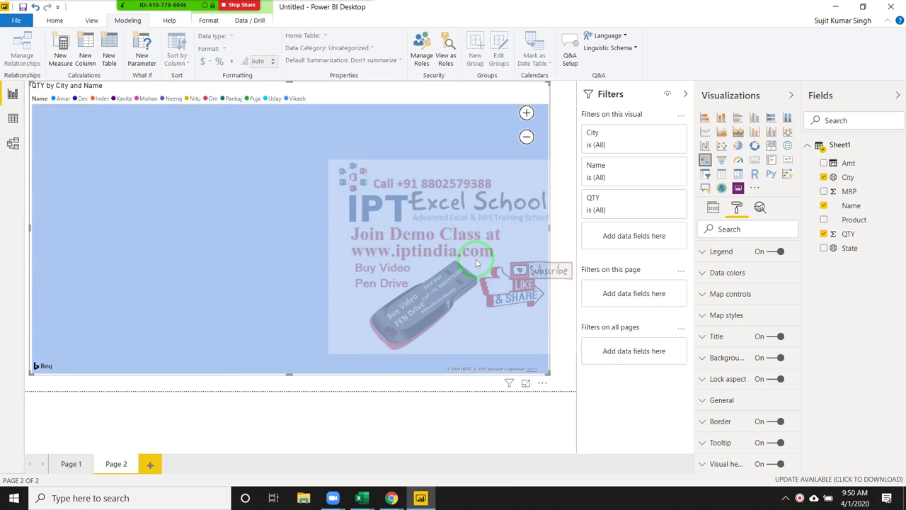
double_click(451, 298)
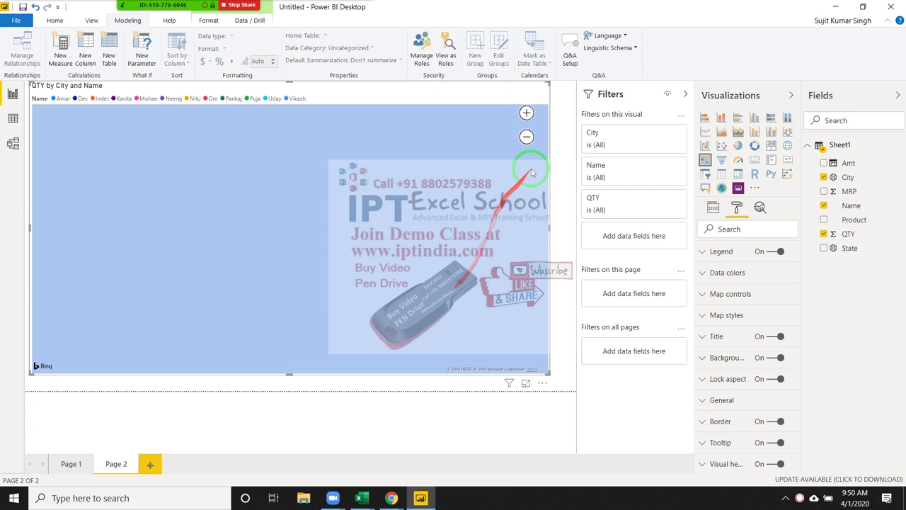
left_click(527, 136)
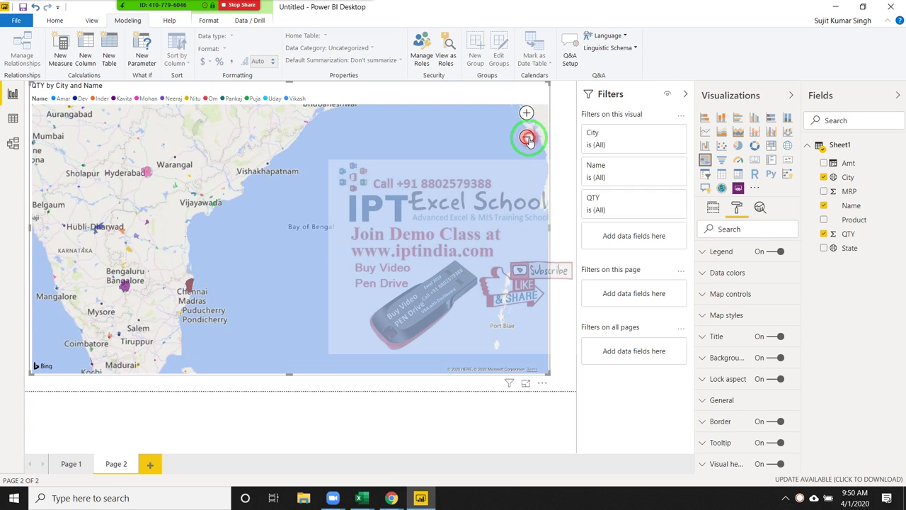
scroll(334, 172, "down", 2)
scroll(317, 177, "down", 2)
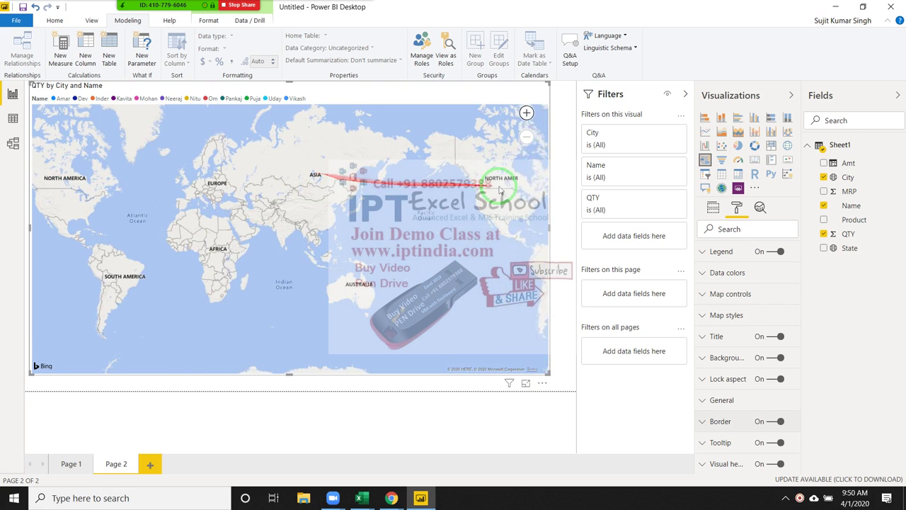
left_click(526, 114)
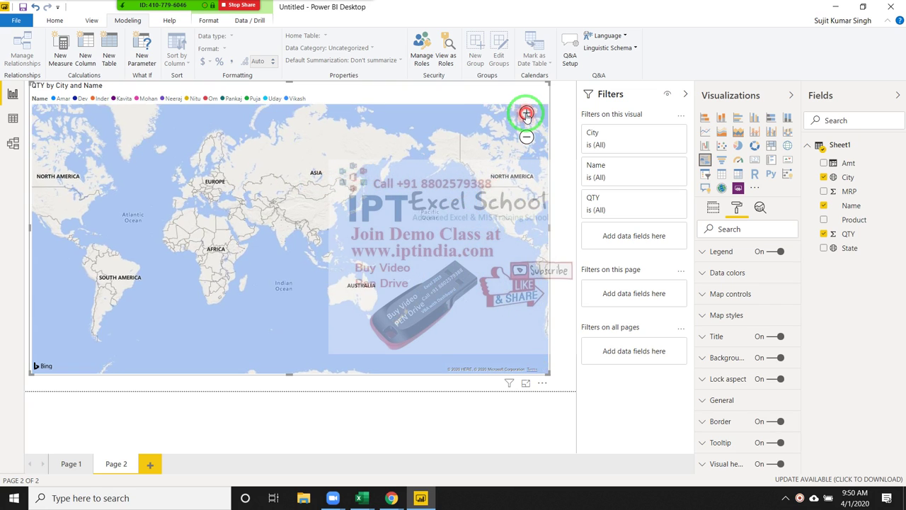
left_click(526, 114)
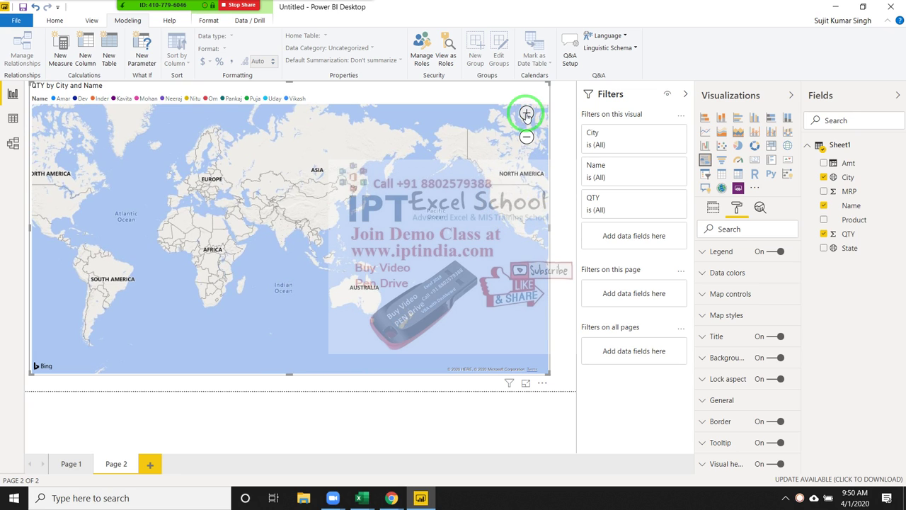
left_click(526, 114)
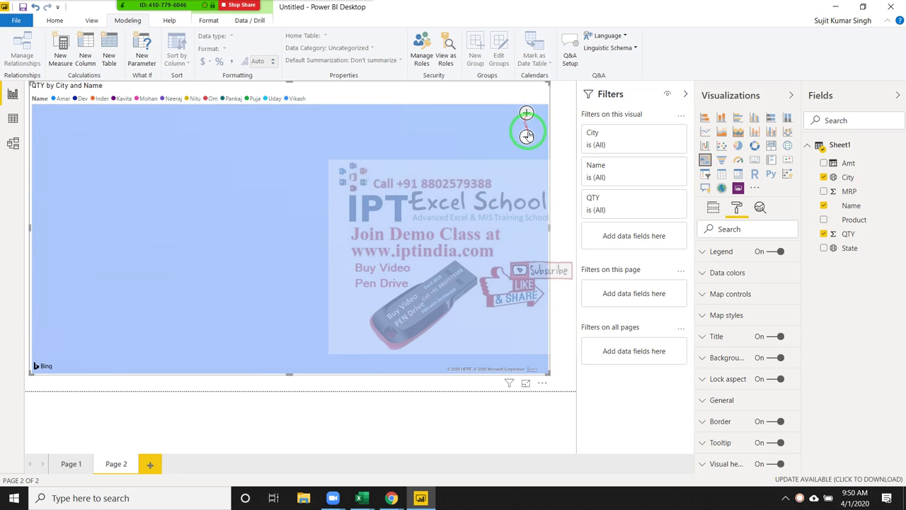
Step: Pick the Dark theme in Map styles for the QTY by City and Name map
left_click(728, 316)
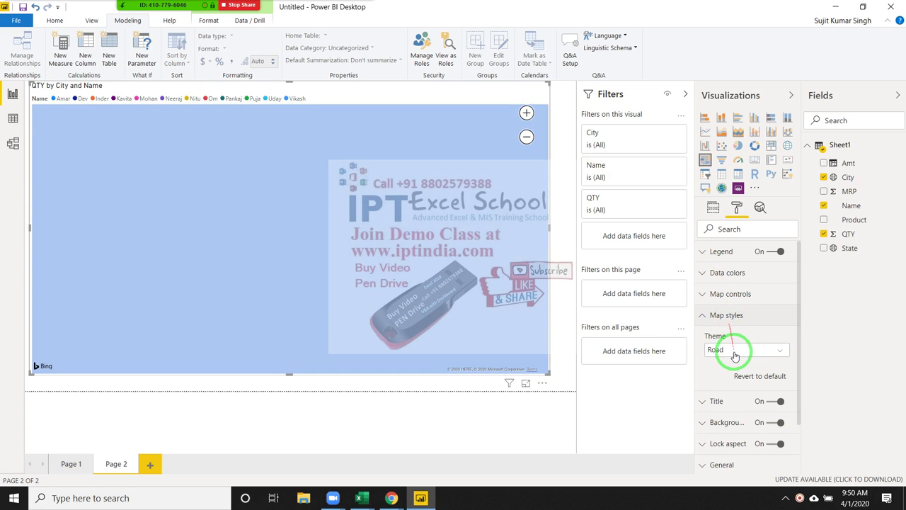
left_click(731, 350)
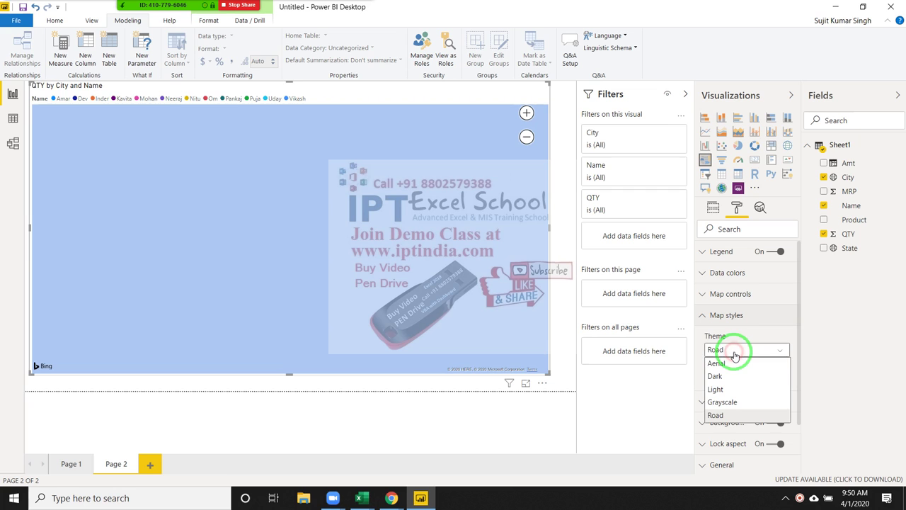
left_click(730, 376)
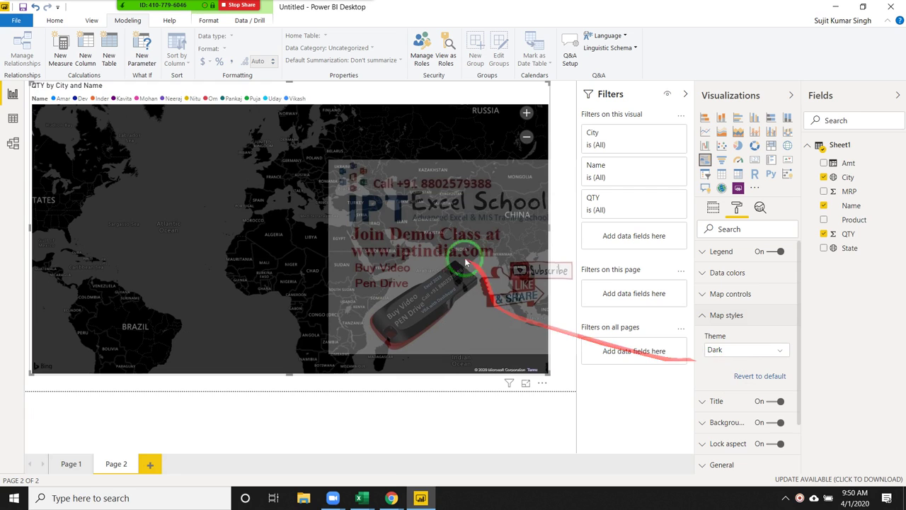
scroll(472, 253, "up", 2)
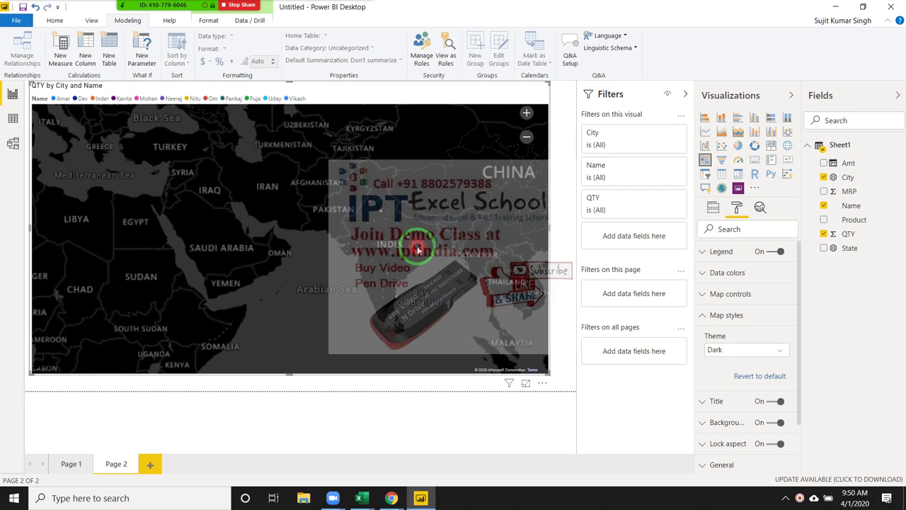
scroll(410, 248, "up", 3)
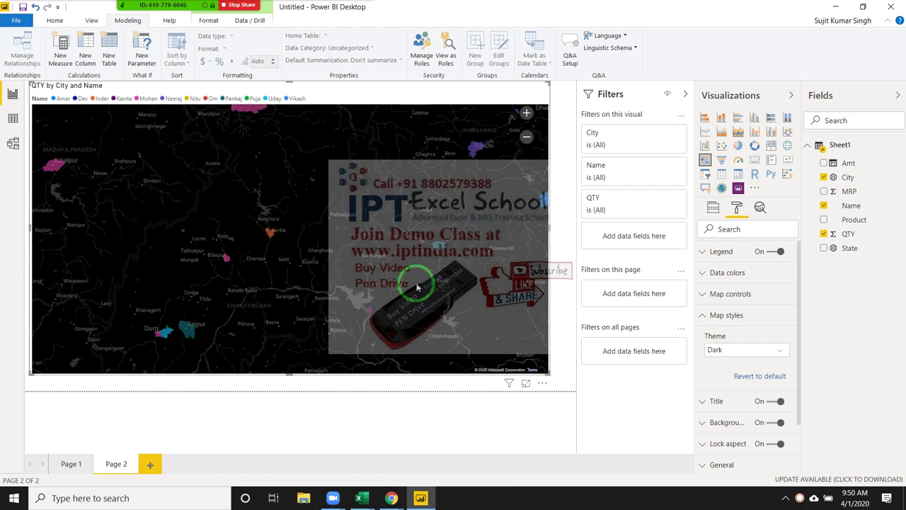
scroll(424, 298, "down", 2)
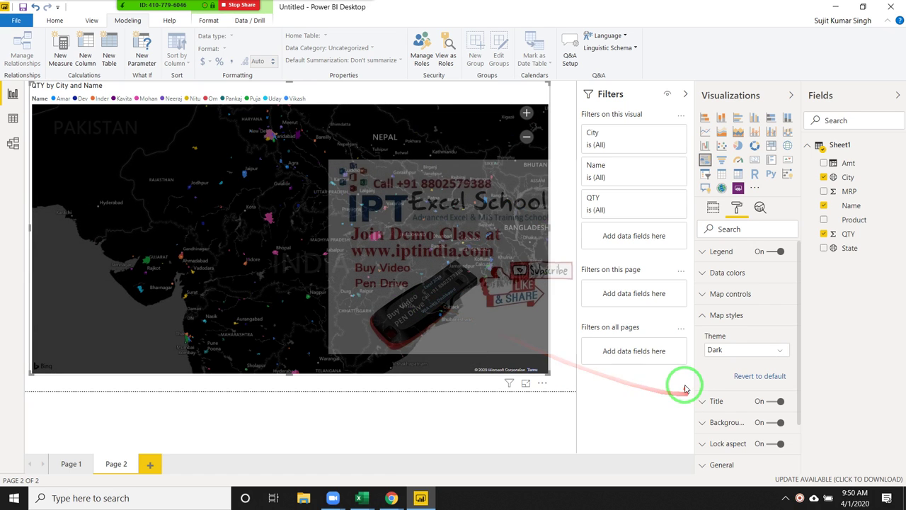
left_click(701, 320)
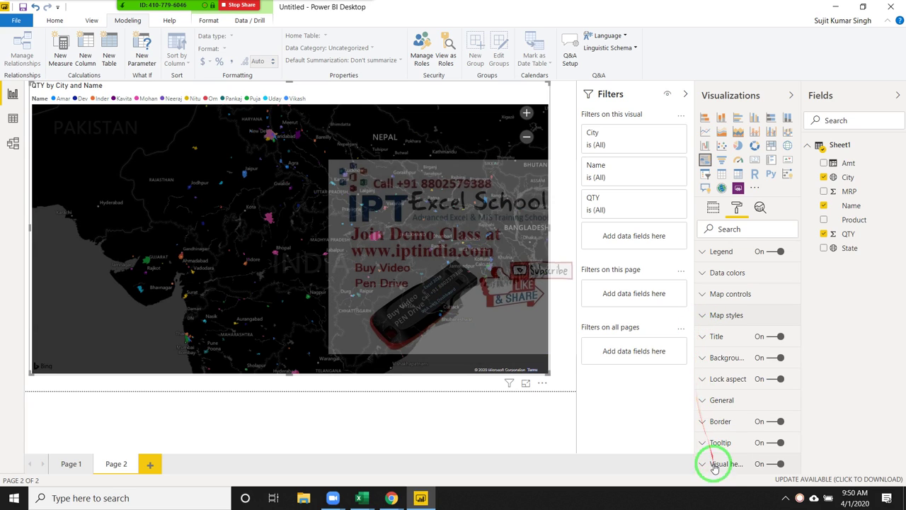
Step: Look through the map's Title, Data colours and Map controls settings
left_click(732, 343)
left_click(732, 343)
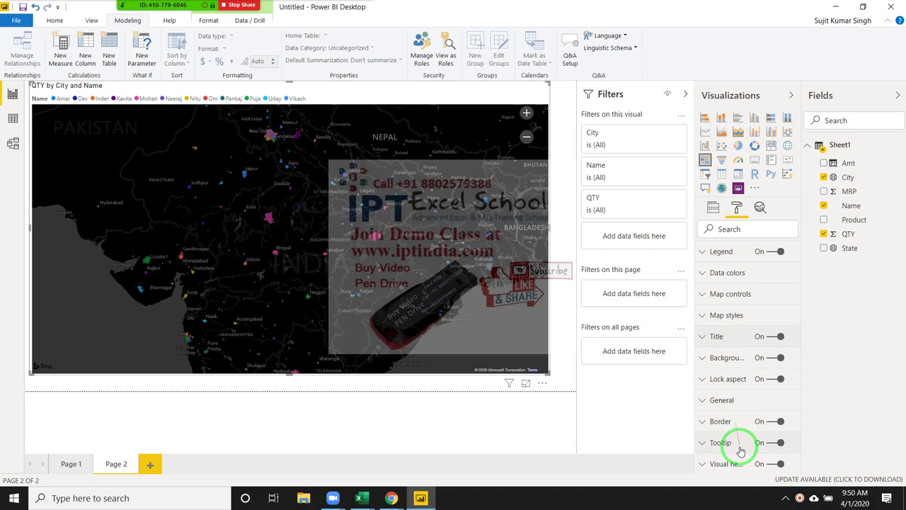
left_click(716, 274)
left_click(716, 273)
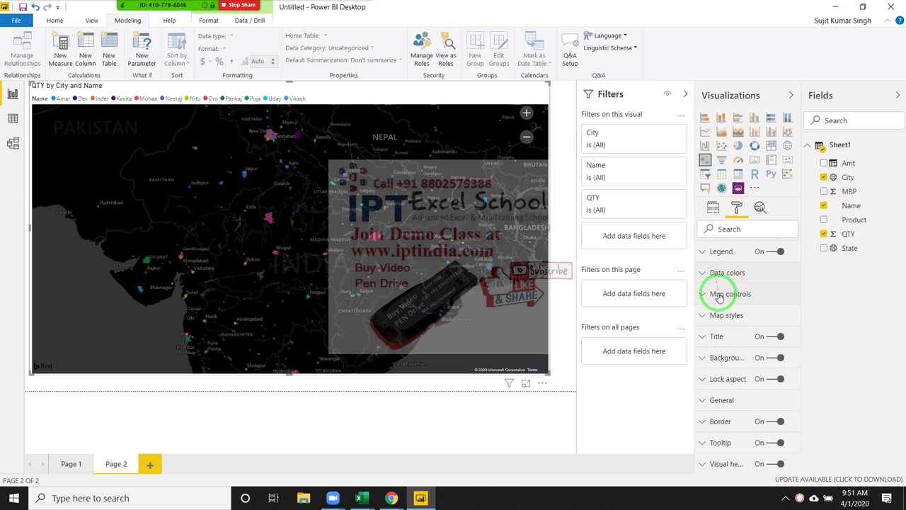
left_click(719, 294)
Step: Toggle the Name legend off and back on, then view the map's Analytics options
left_click(718, 294)
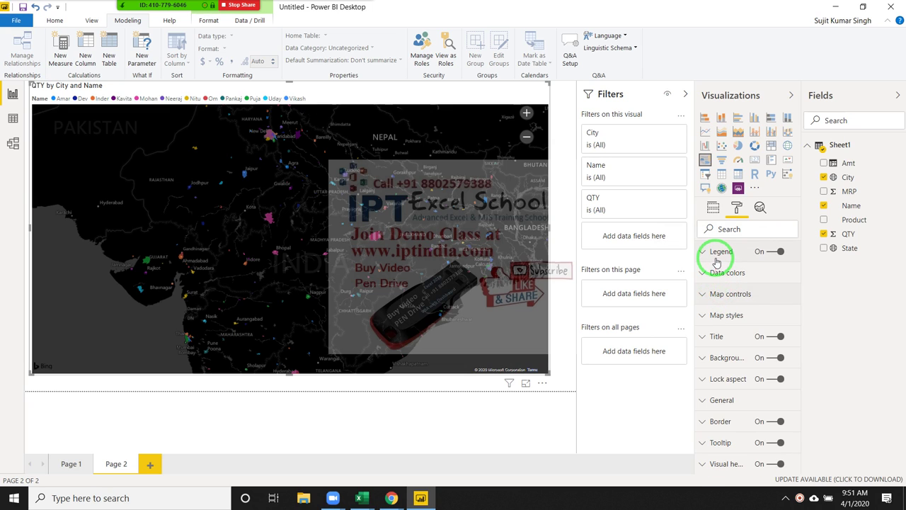
left_click(715, 255)
left_click(715, 262)
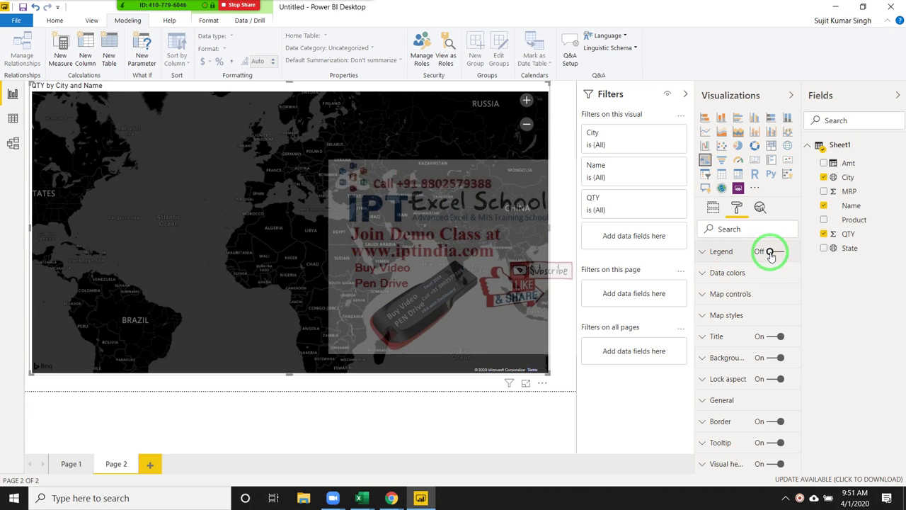
left_click(761, 208)
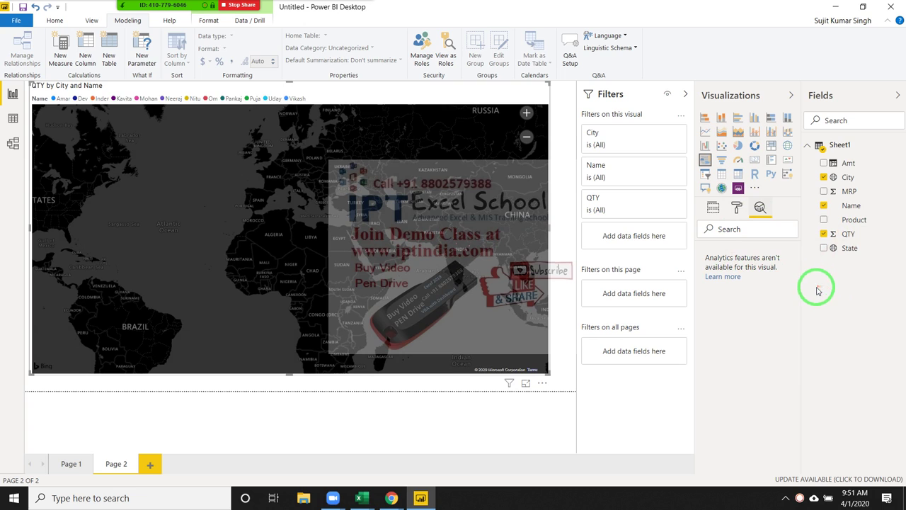
Step: Replace City with State on the map, then highlight and clear one state
left_click(823, 178)
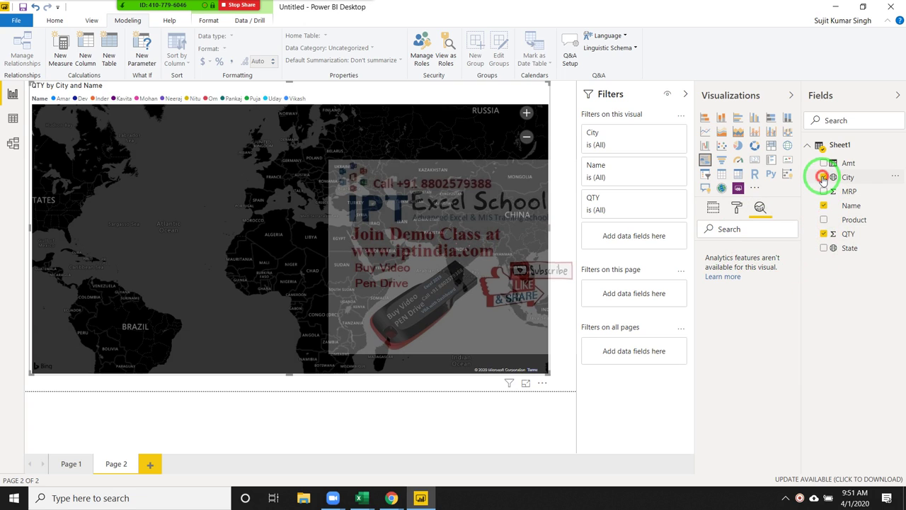
left_click(824, 249)
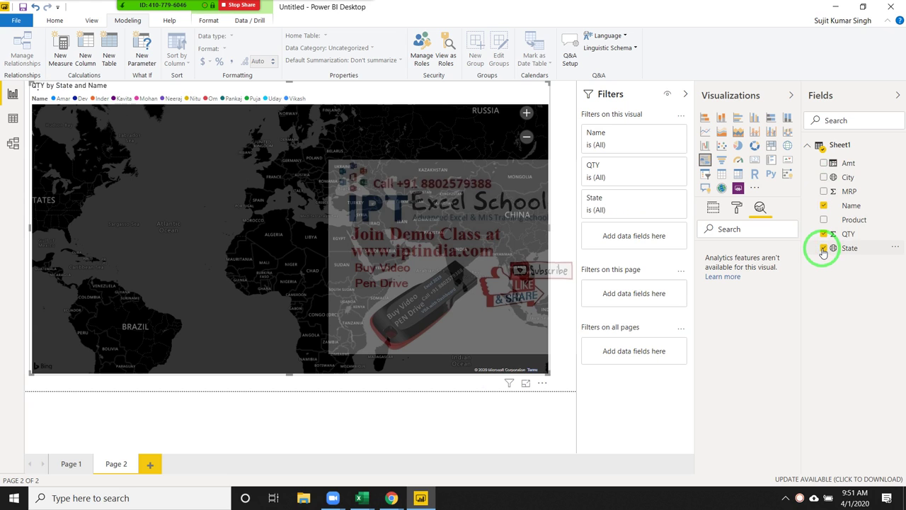
mouse_move(239, 225)
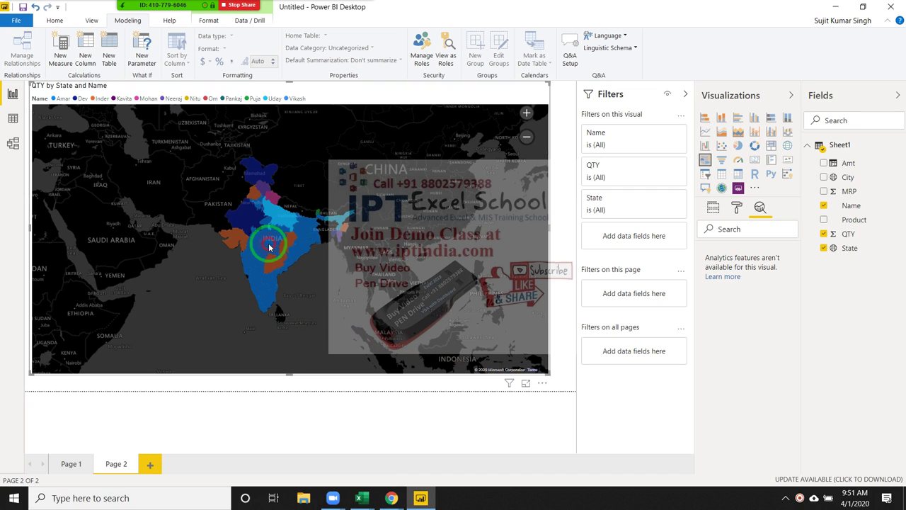
left_click(256, 219)
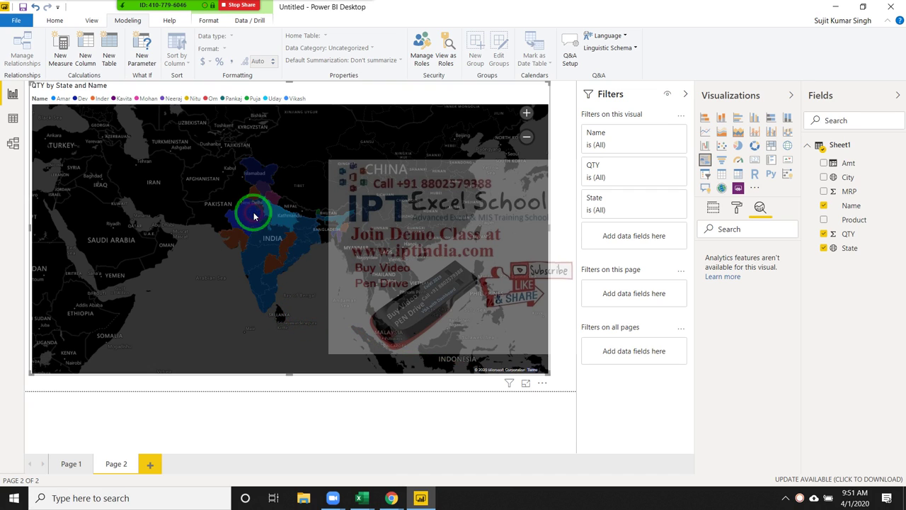
left_click(320, 272)
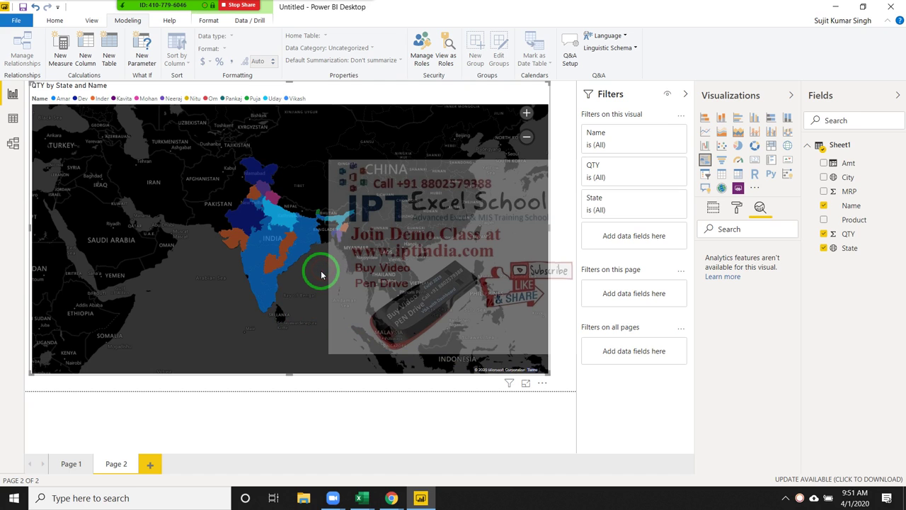
Step: Remove Name so the map shows QTY by State, e.g. Andhra Pradesh at 10696
scroll(320, 272, "up", 2)
scroll(320, 271, "up", 3)
scroll(320, 270, "up", 2)
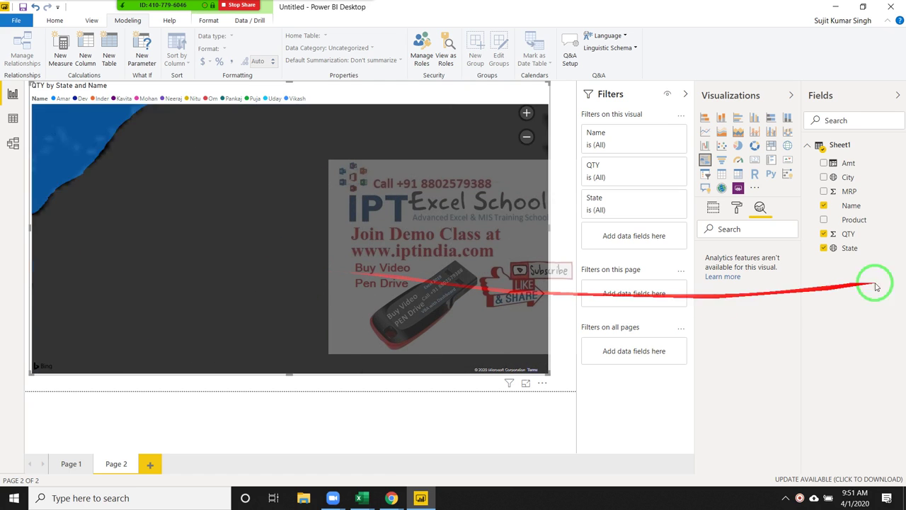
scroll(248, 247, "down", 3)
scroll(222, 229, "down", 2)
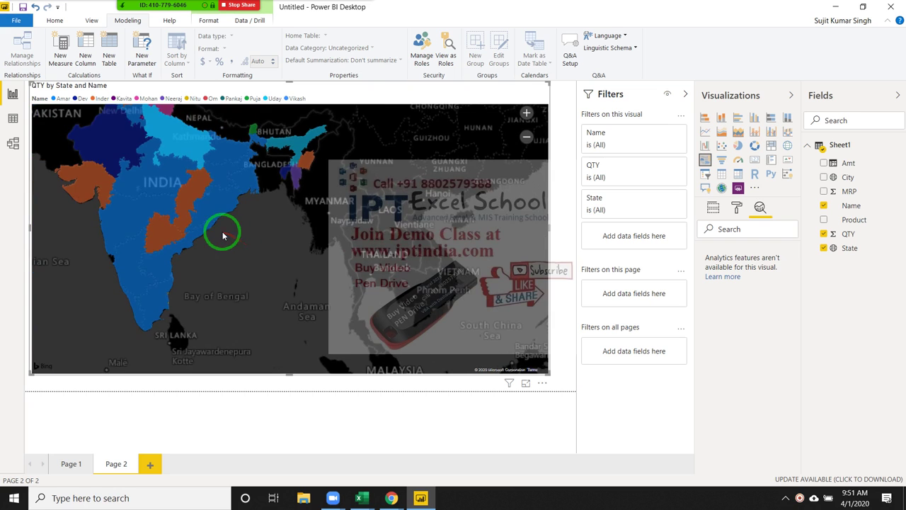
left_click(823, 205)
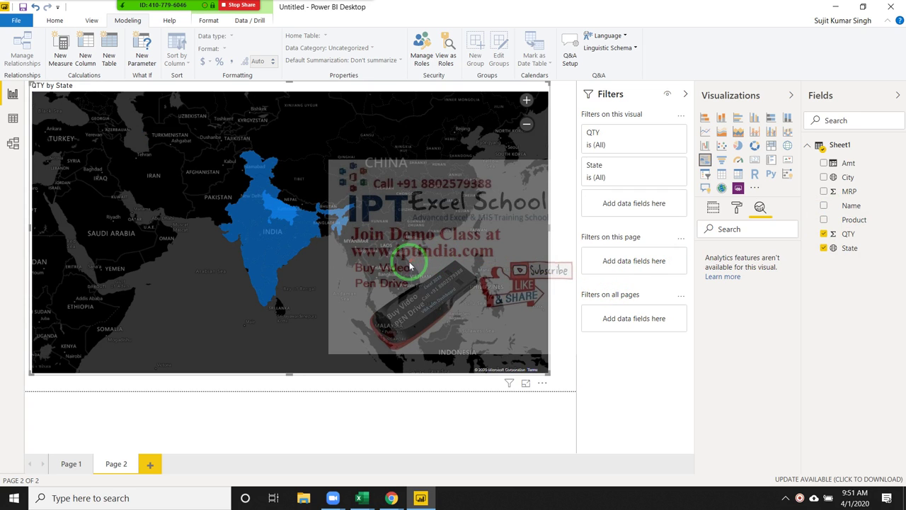
scroll(295, 266, "up", 3)
scroll(275, 264, "up", 2)
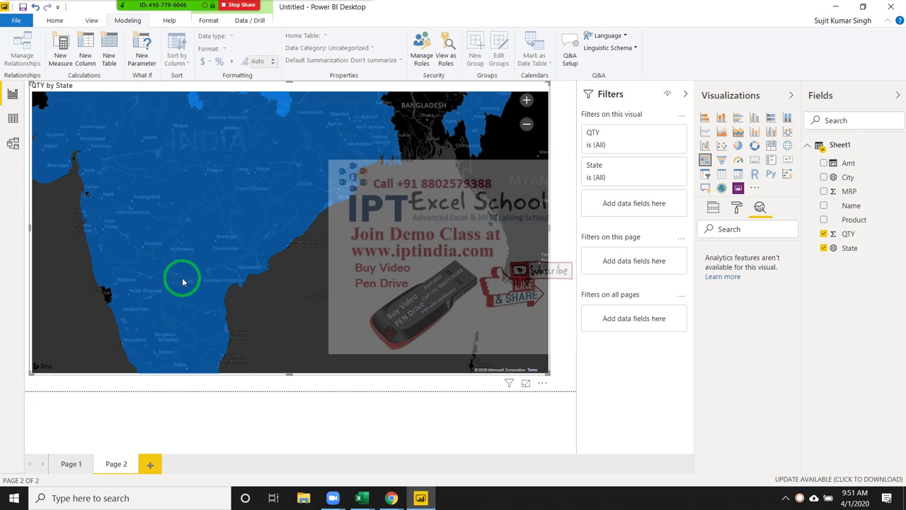
scroll(182, 282, "down", 2)
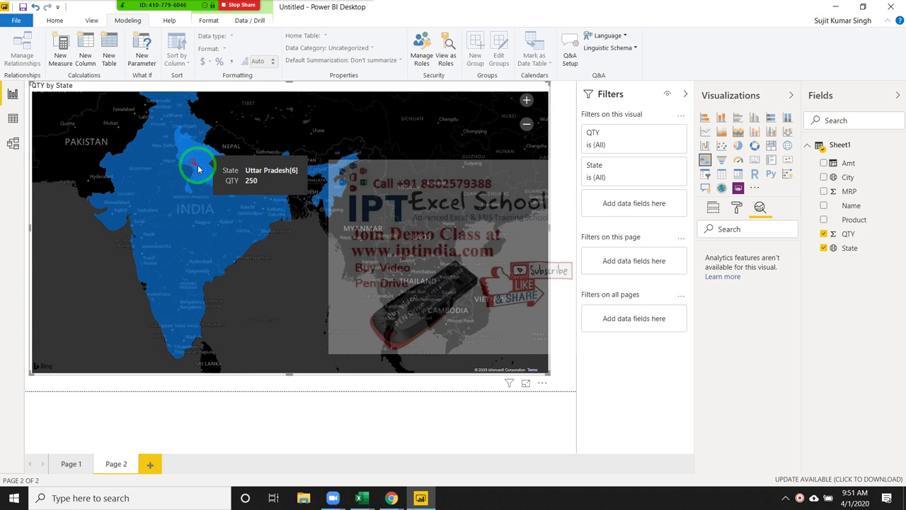
mouse_move(199, 170)
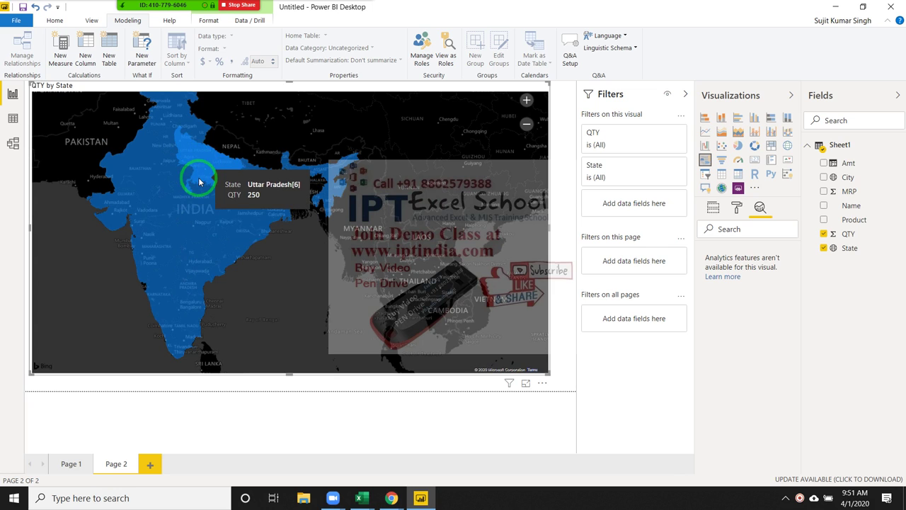
mouse_move(220, 234)
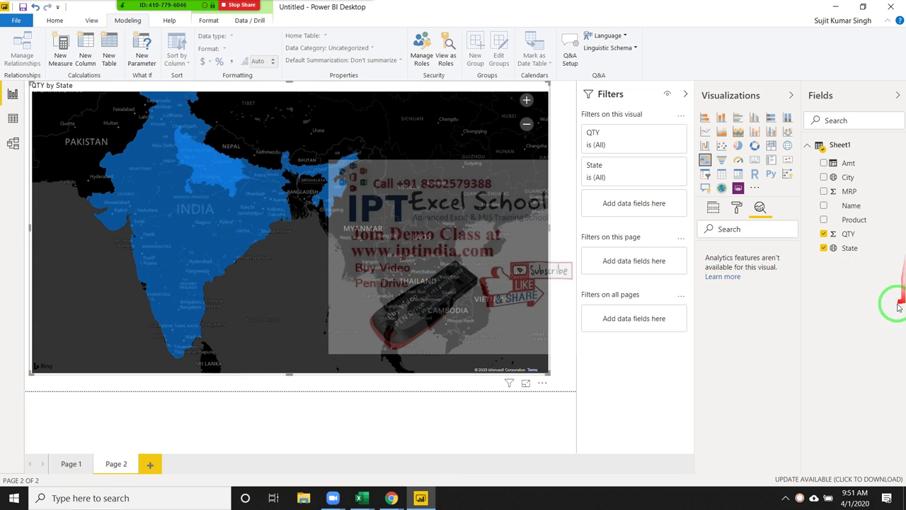
Step: Turn on Show all in the map's Data colors and scroll the per-state colour list from Andhra Pradesh
left_click(737, 212)
left_click(711, 255)
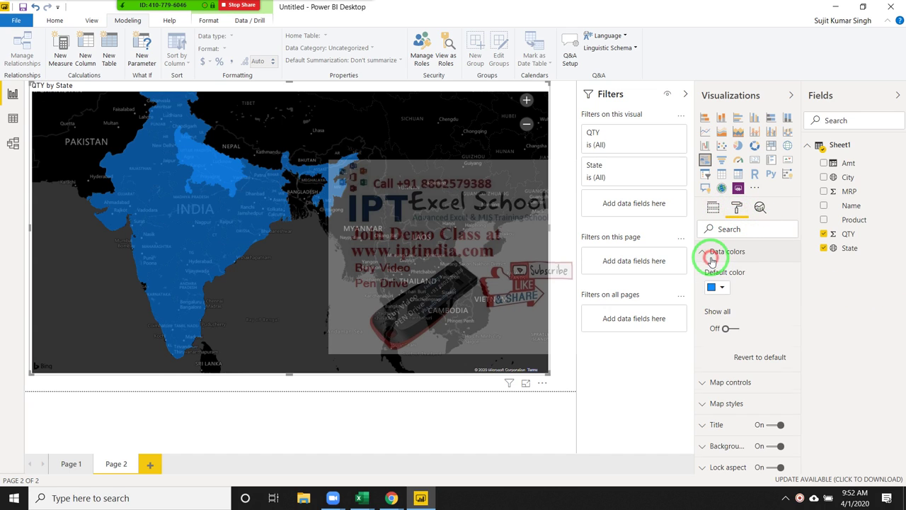
scroll(738, 299, "down", 3)
scroll(739, 304, "up", 2)
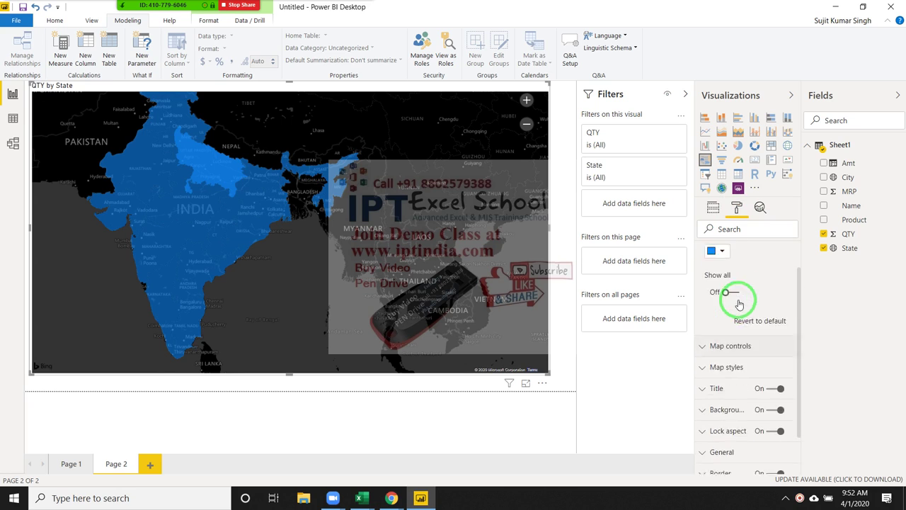
scroll(740, 304, "up", 1)
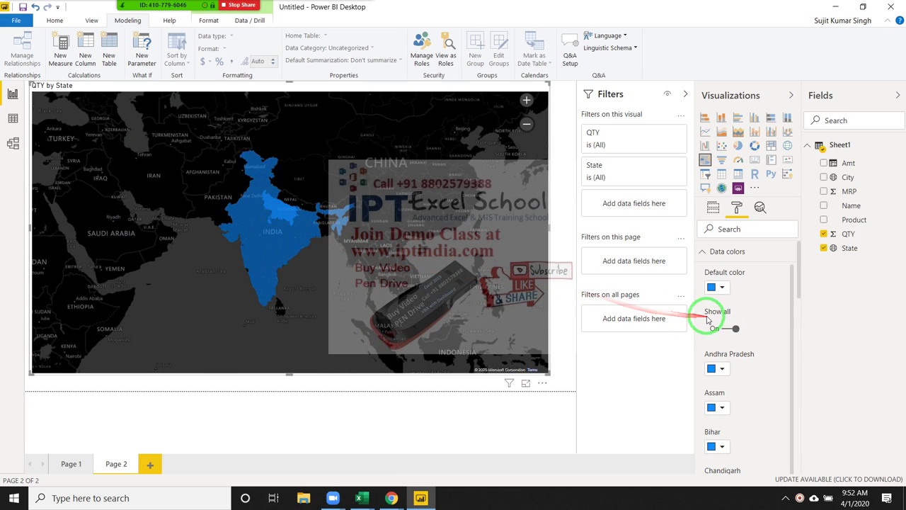
scroll(717, 336, "down", 2)
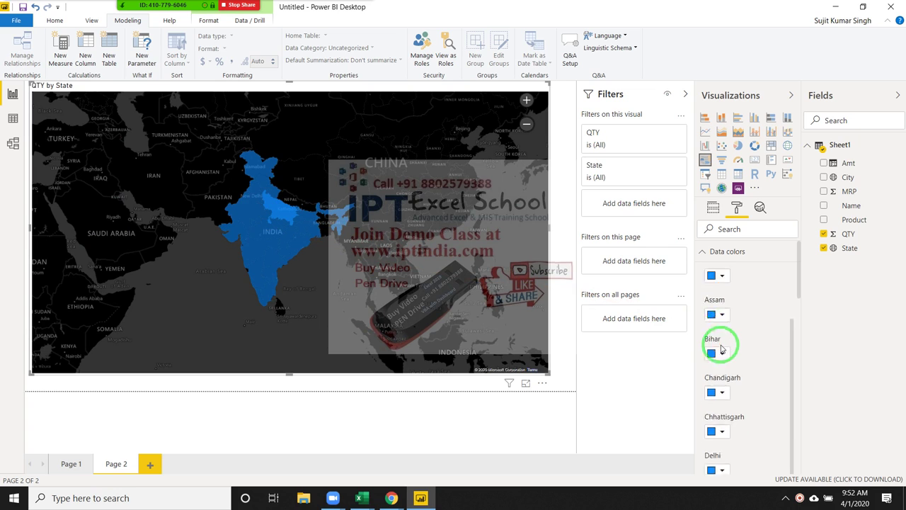
scroll(734, 340, "down", 1)
scroll(733, 340, "down", 2)
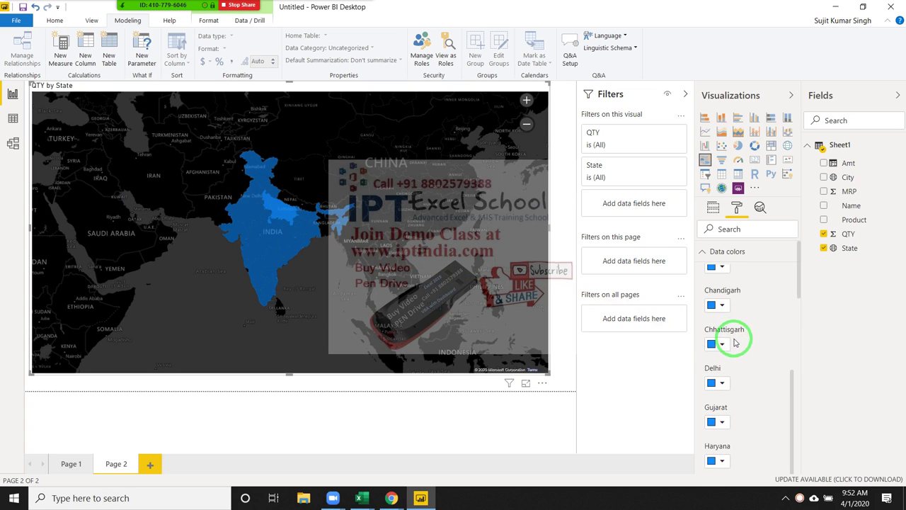
scroll(733, 339, "down", 3)
scroll(735, 343, "down", 3)
scroll(734, 342, "down", 3)
scroll(735, 344, "down", 3)
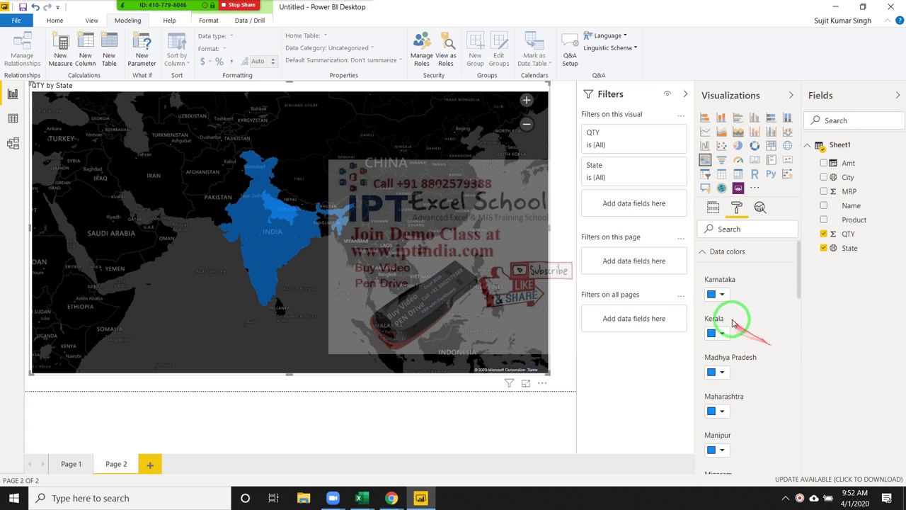
Step: Colour Karnataka red, Kerala navy and Madhya Pradesh orange on the state map
left_click(721, 295)
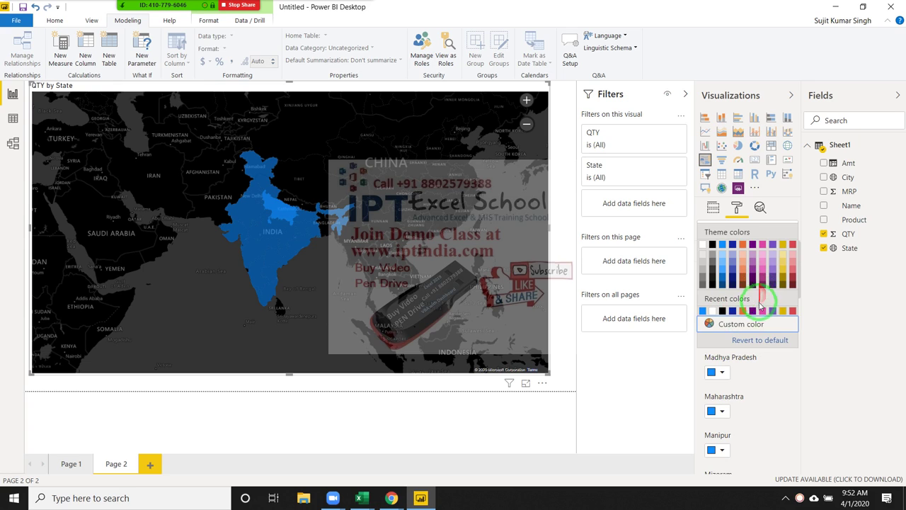
left_click(793, 310)
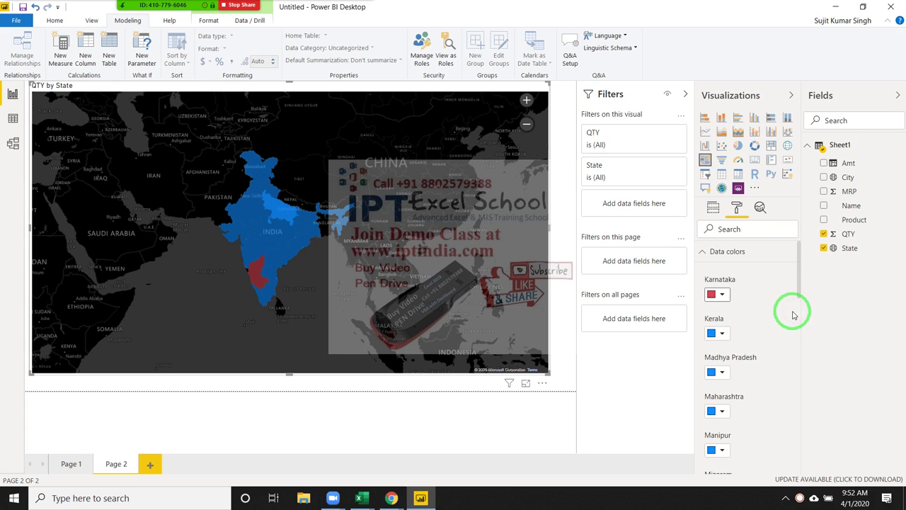
left_click(722, 334)
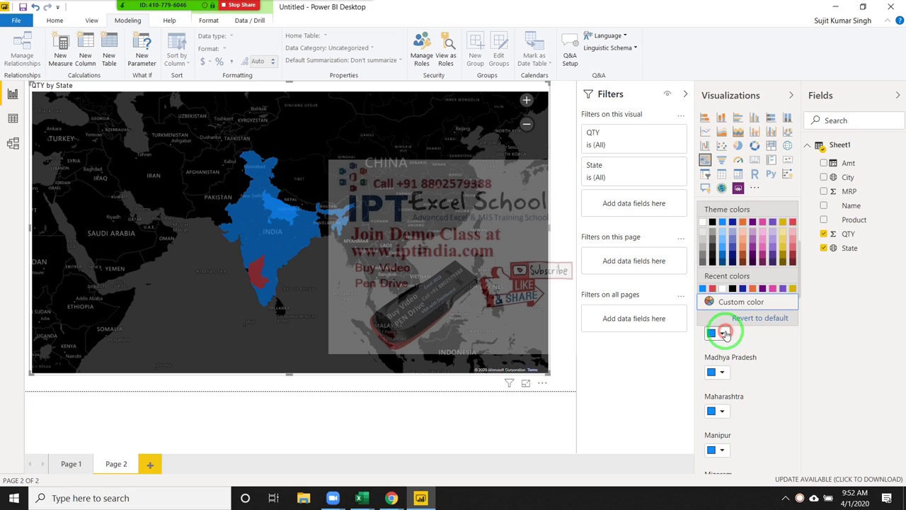
left_click(744, 291)
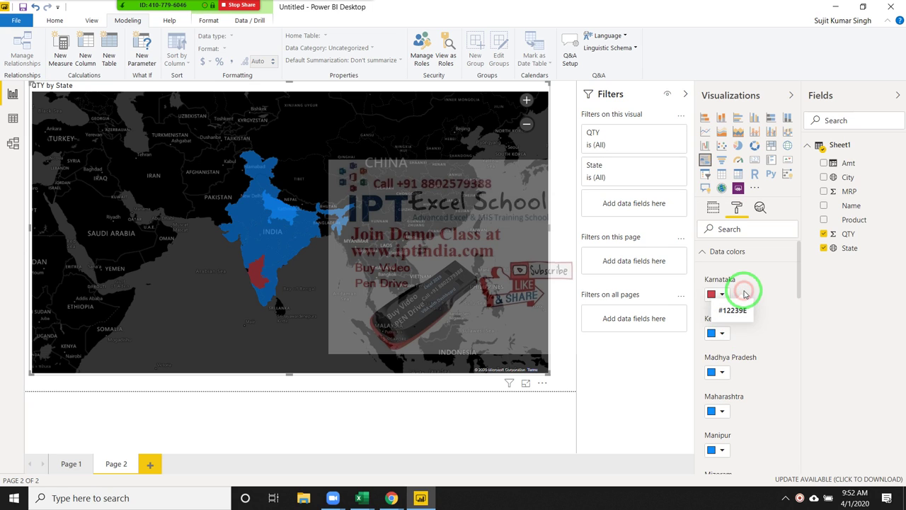
left_click(722, 333)
left_click(743, 289)
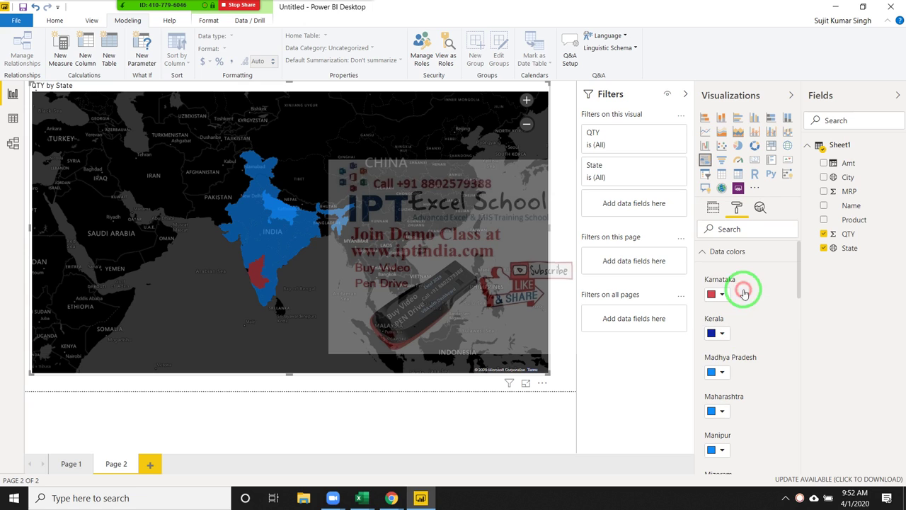
left_click(723, 373)
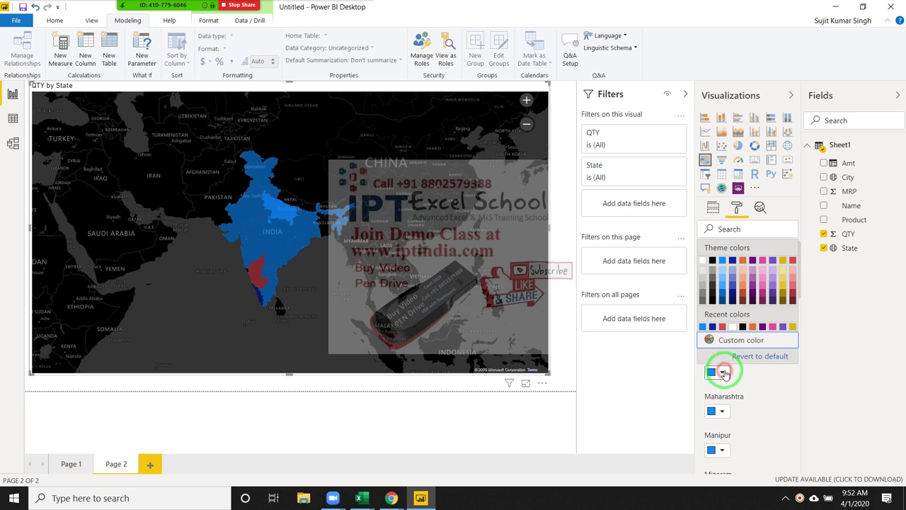
left_click(743, 262)
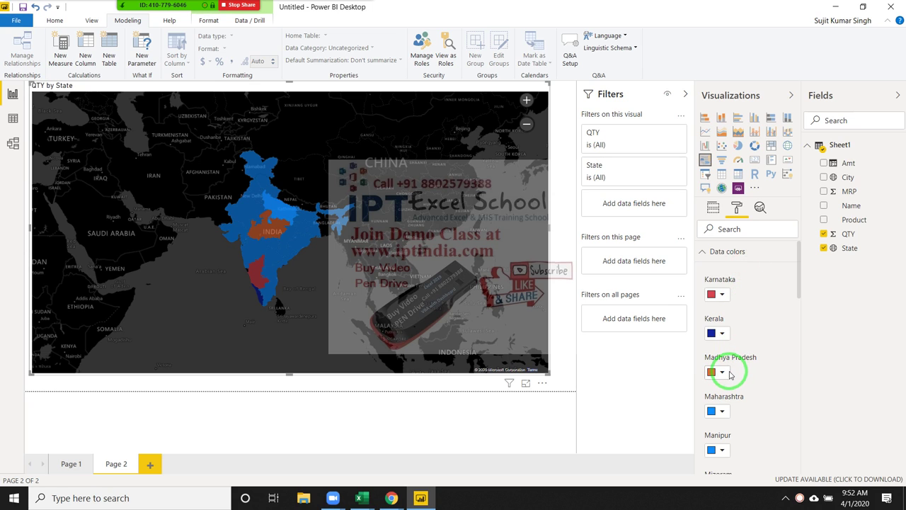
Step: Try magenta and red for Maharashtra, then settle on black from Theme colors
scroll(731, 358, "down", 1)
left_click(724, 351)
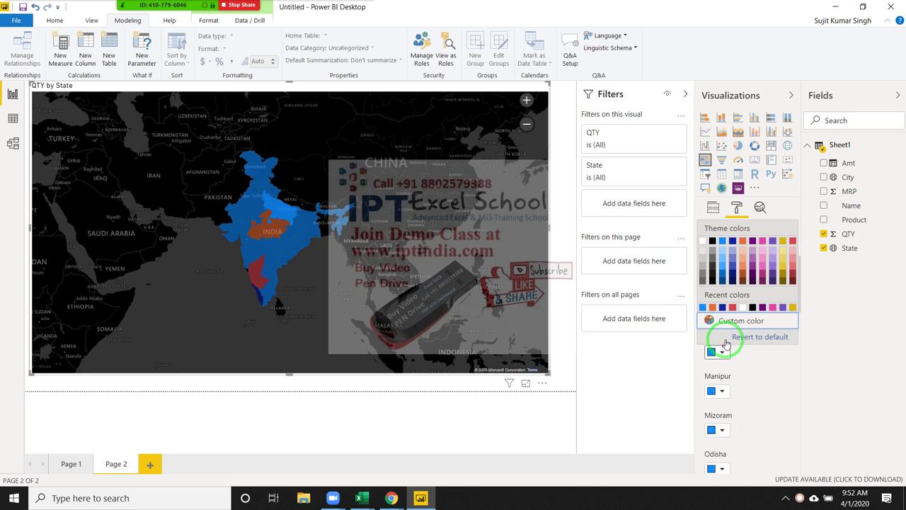
left_click(766, 312)
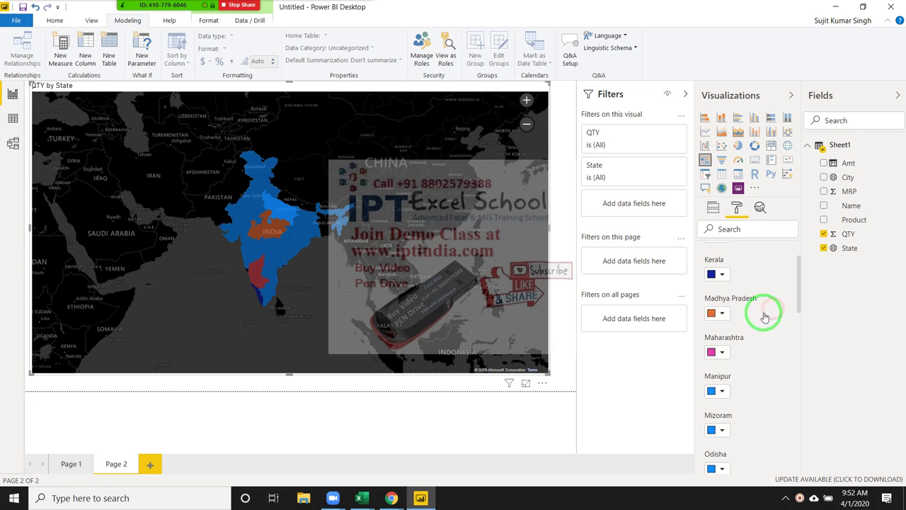
left_click(732, 352)
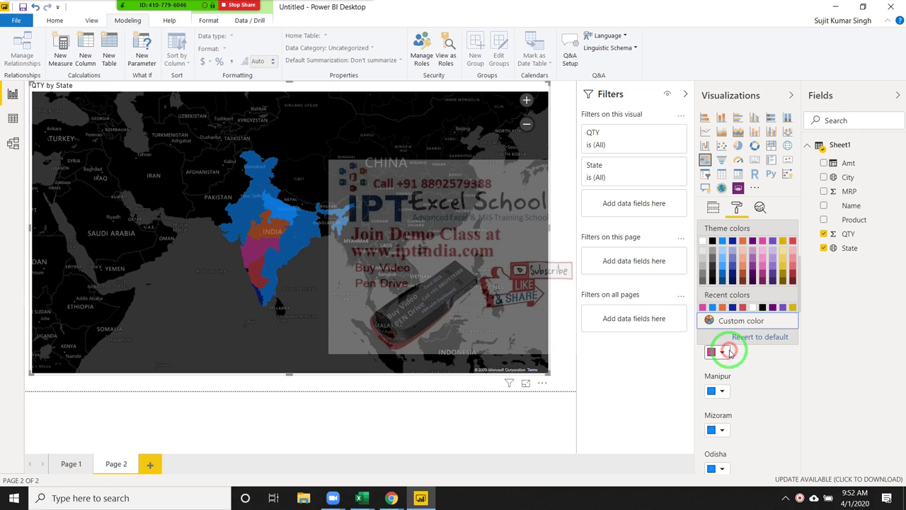
left_click(793, 243)
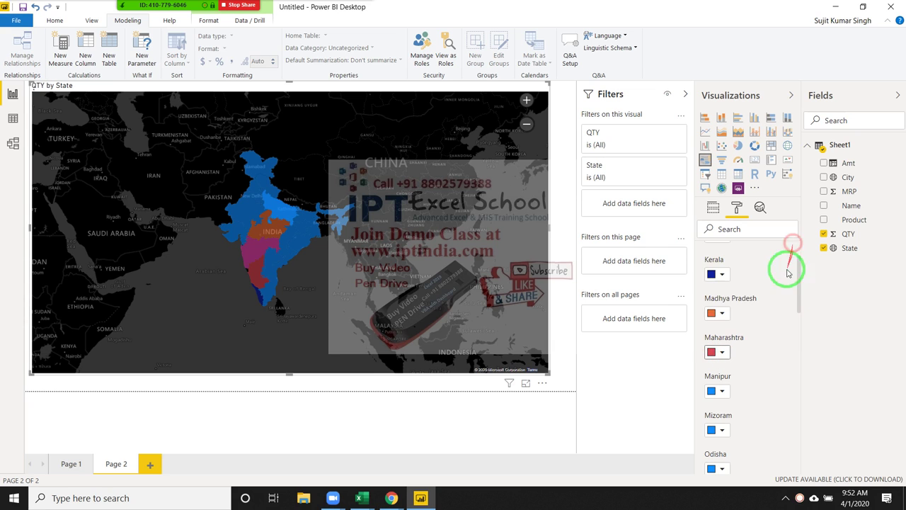
left_click(723, 352)
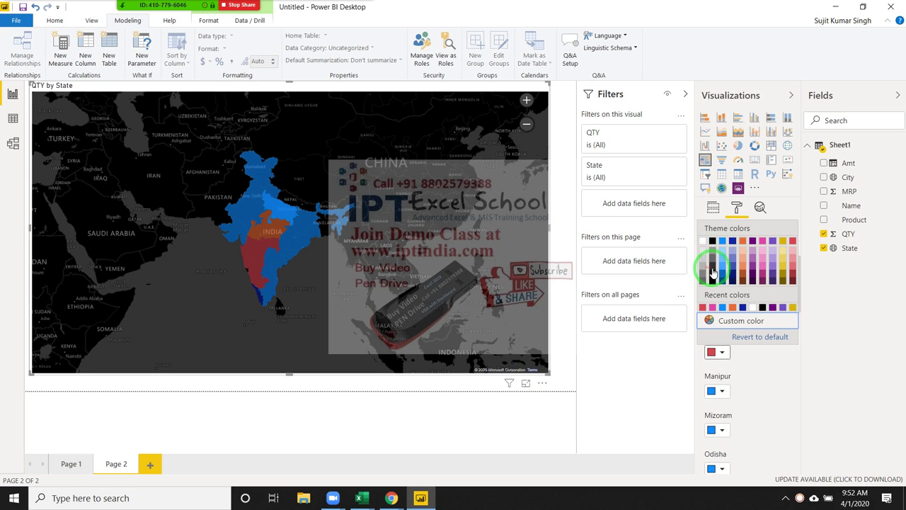
left_click(712, 241)
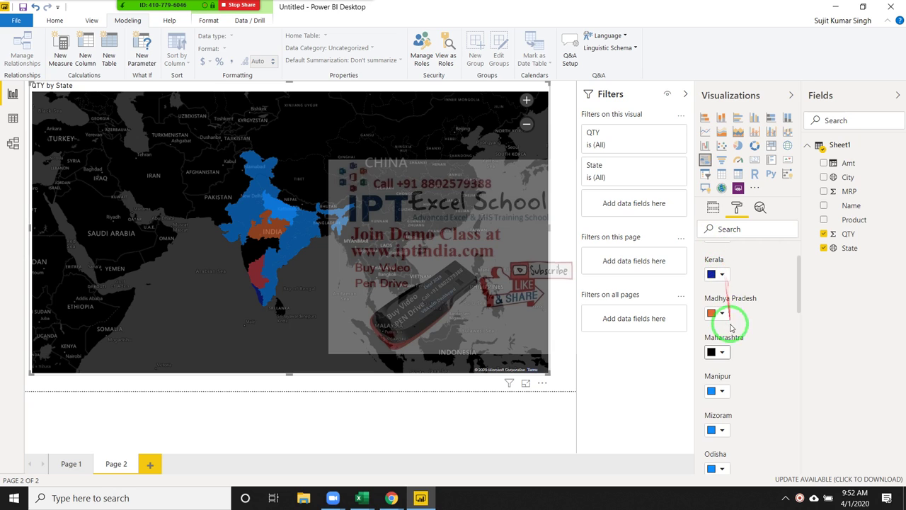
left_click(722, 351)
left_click(773, 361)
scroll(774, 361, "down", 3)
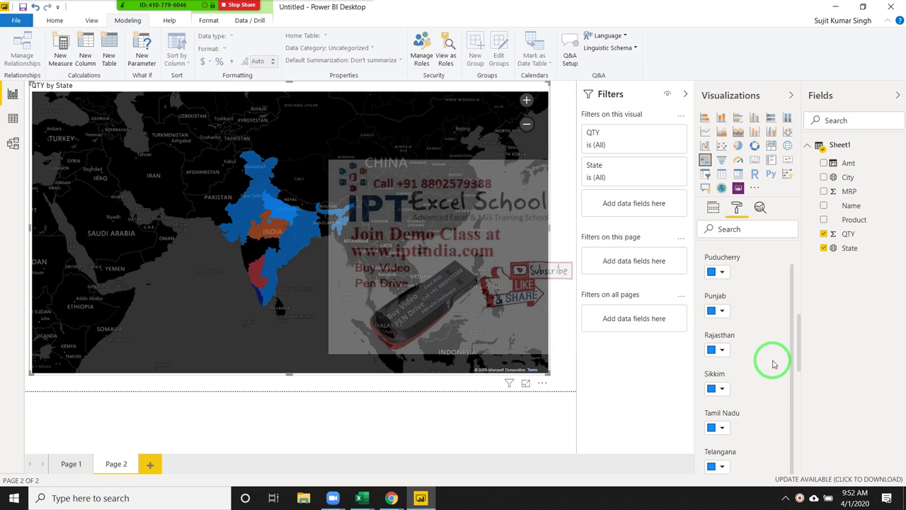
scroll(774, 362, "down", 3)
scroll(774, 364, "down", 3)
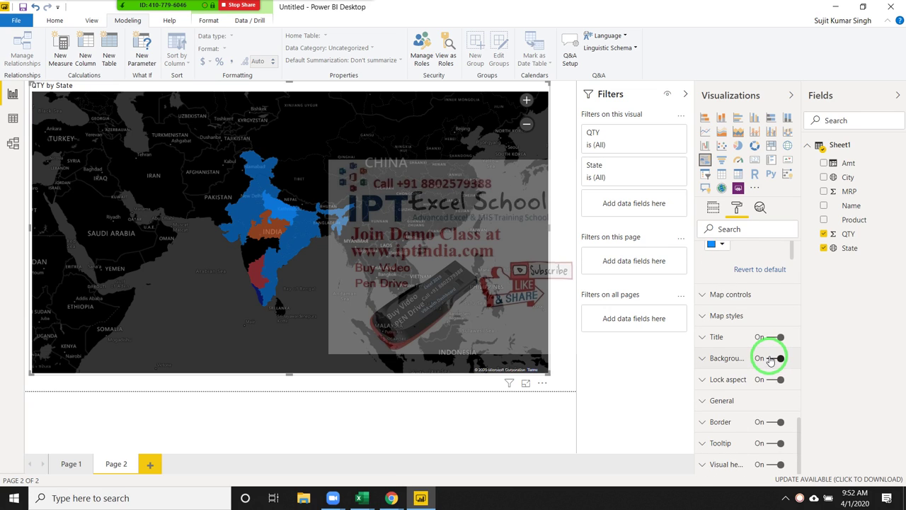
left_click(722, 313)
left_click(722, 312)
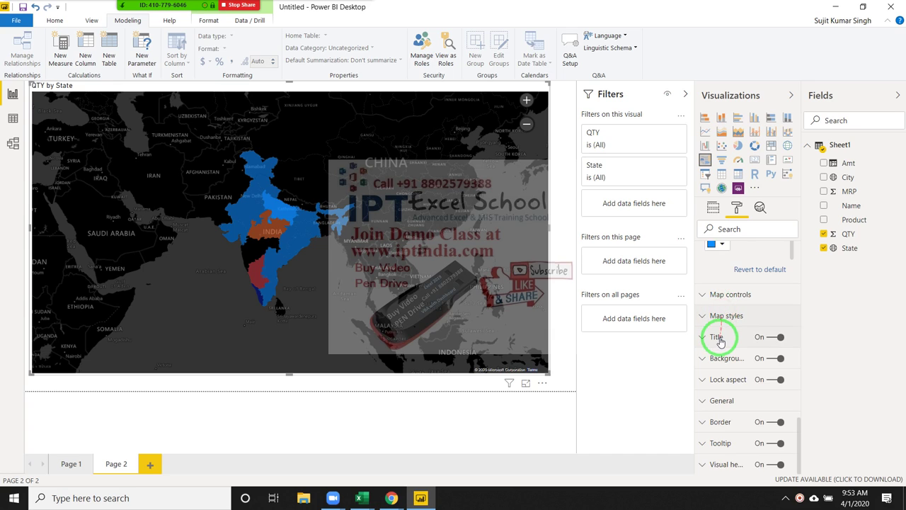
left_click(718, 338)
left_click(719, 339)
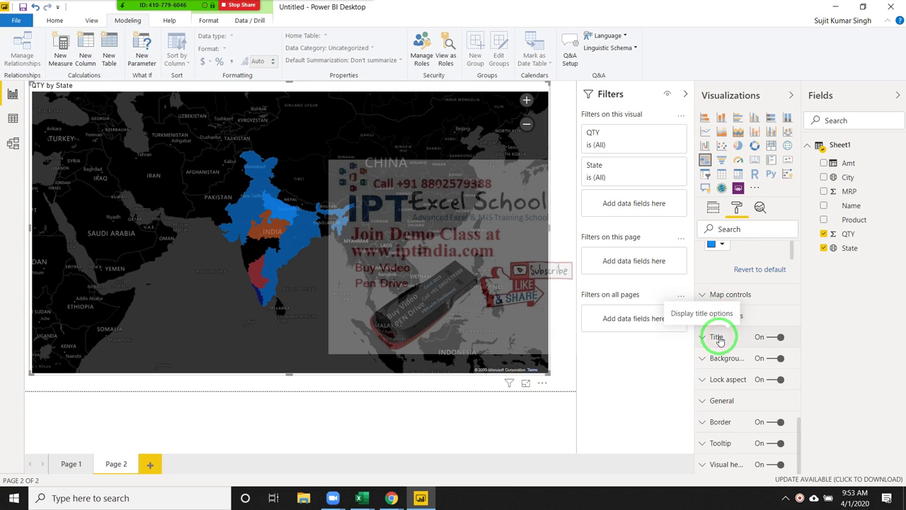
left_click(718, 338)
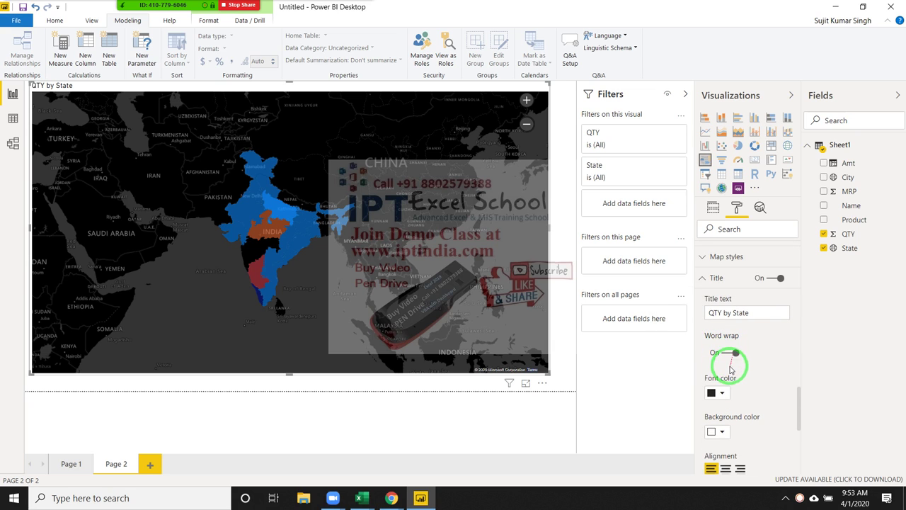
scroll(731, 371, "down", 3)
scroll(729, 378, "down", 2)
scroll(727, 383, "down", 2)
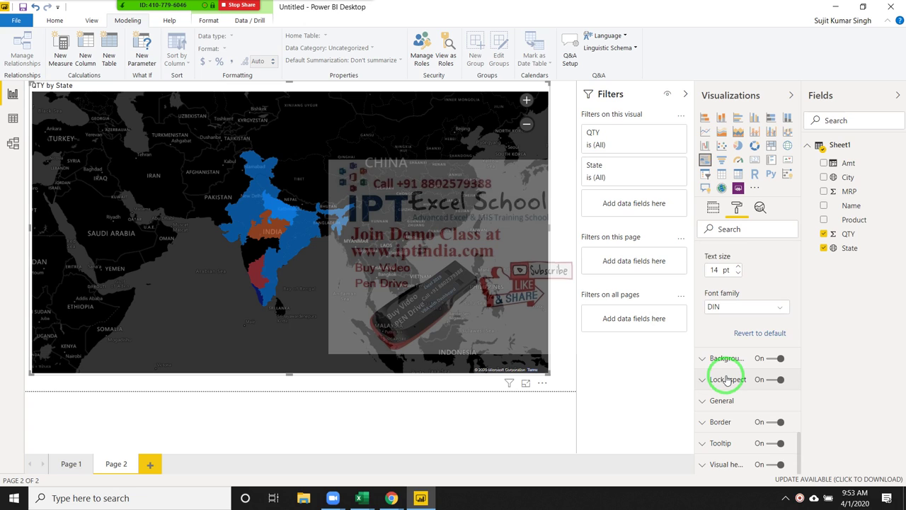
left_click(726, 361)
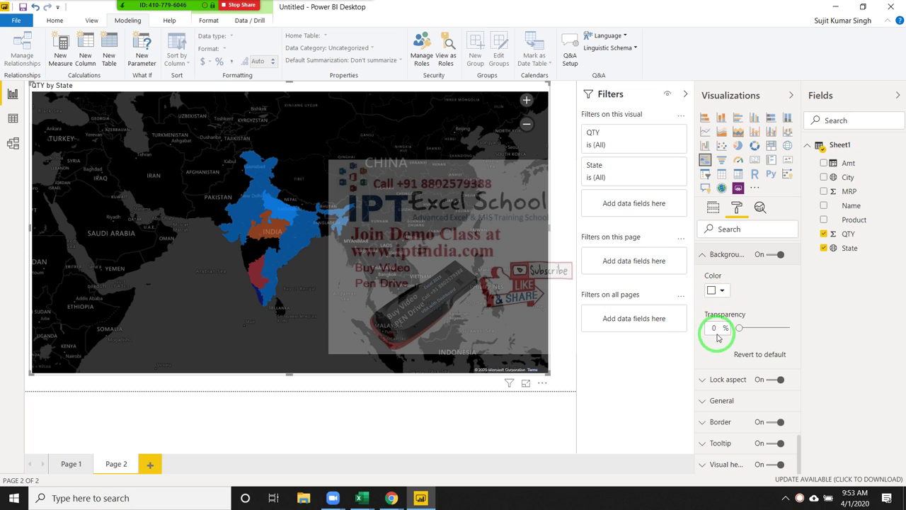
left_click(722, 380)
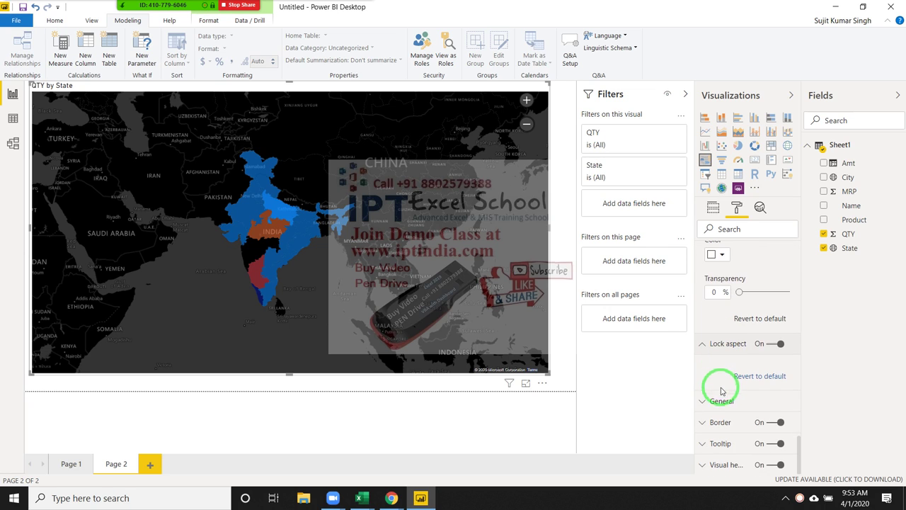
left_click(722, 394)
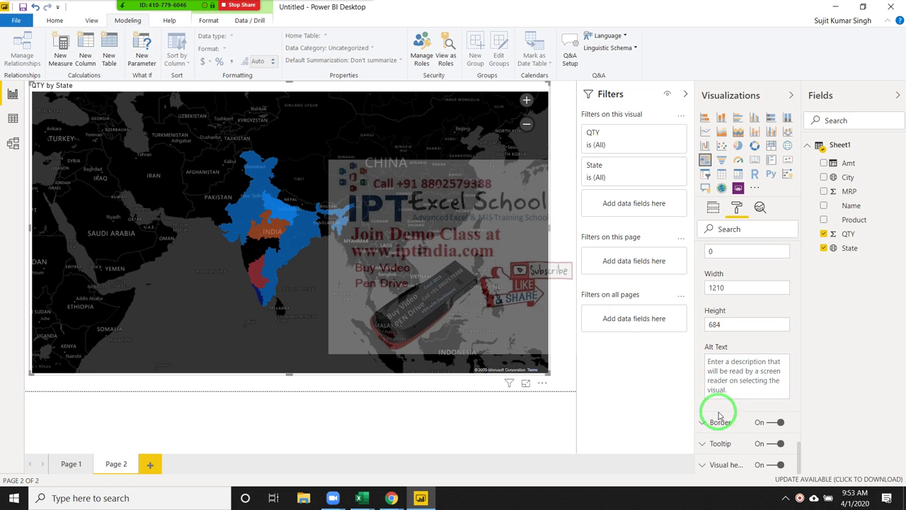
left_click(719, 418)
scroll(722, 419, "up", 5)
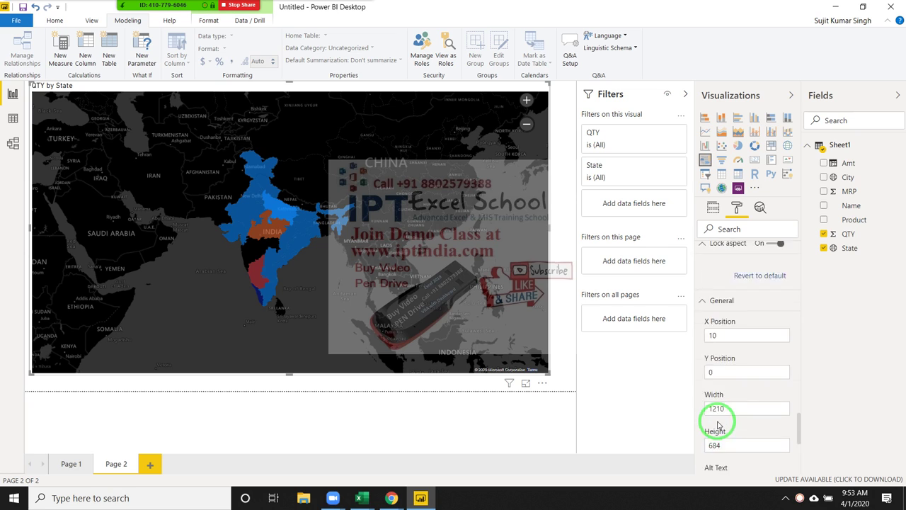
scroll(718, 411, "up", 5)
scroll(729, 354, "up", 5)
scroll(737, 283, "up", 3)
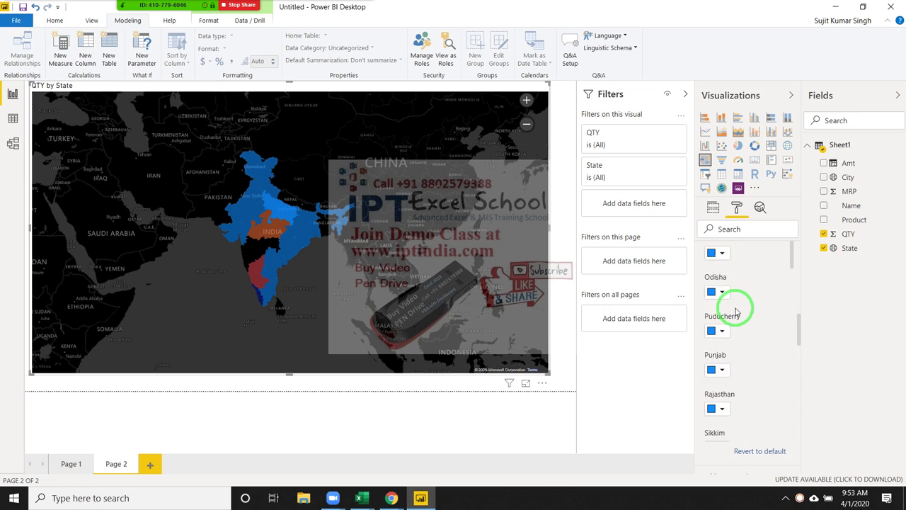
scroll(735, 304, "up", 3)
scroll(734, 304, "up", 2)
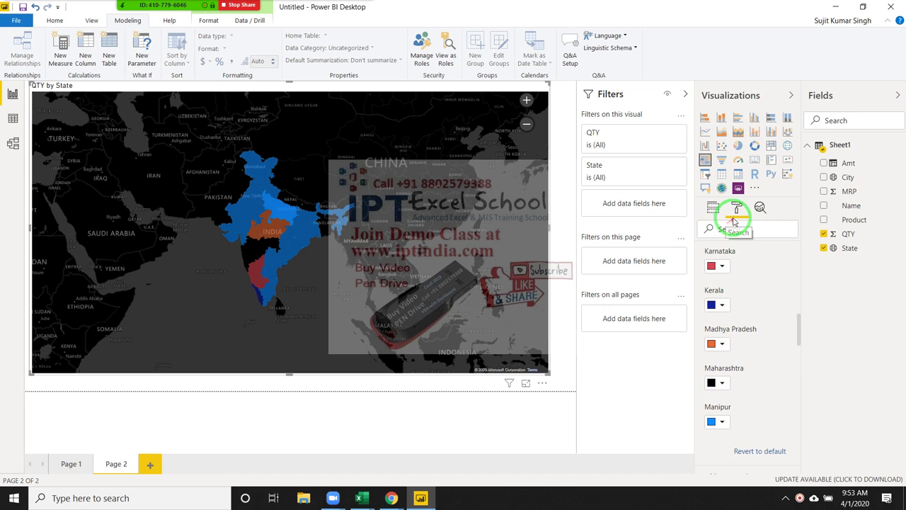
left_click(760, 209)
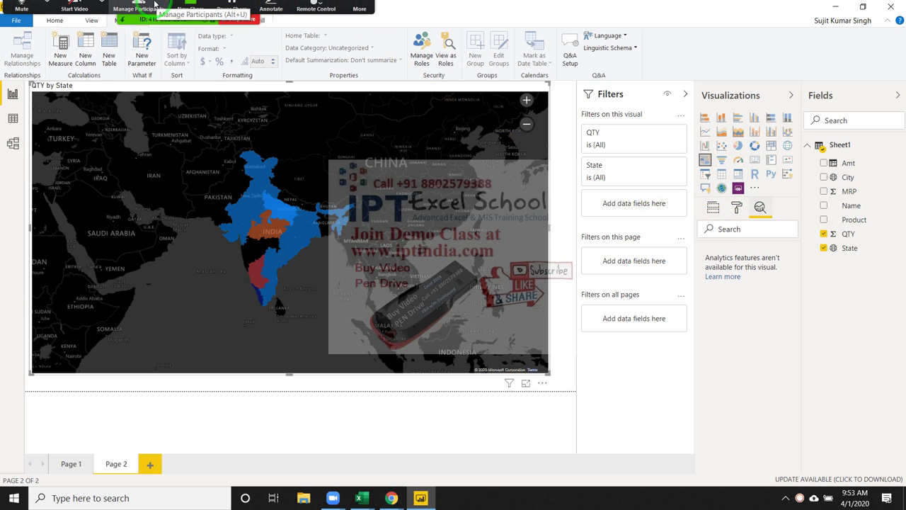
left_click(147, 9)
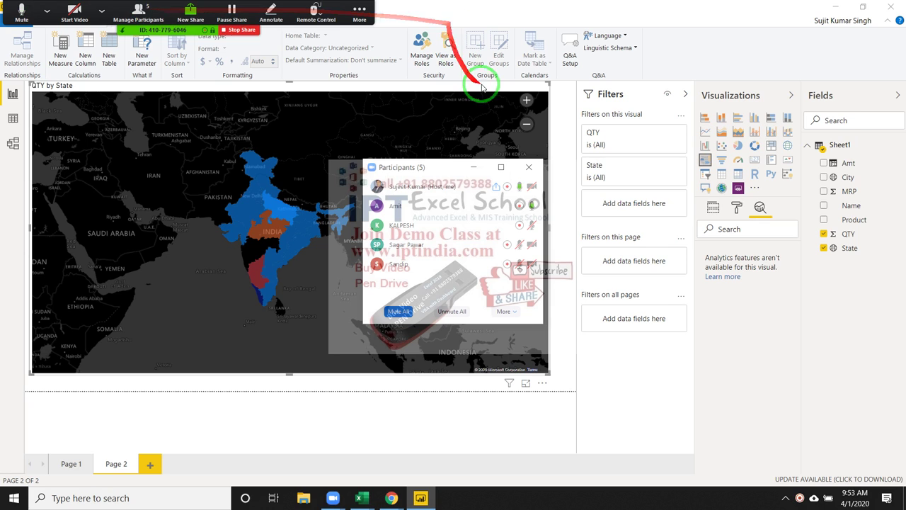
left_click(531, 168)
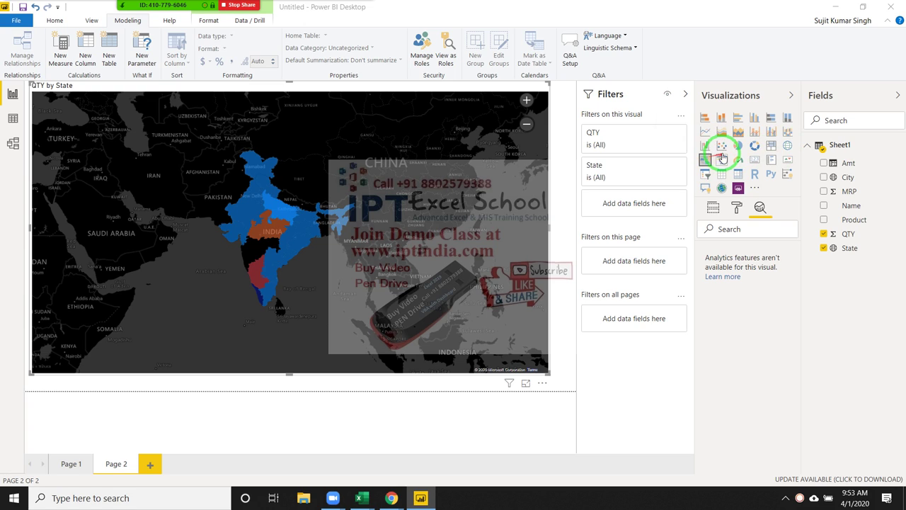
Step: Convert the map to a scatter chart, clear its QTY and State fields, and delete it
left_click(724, 147)
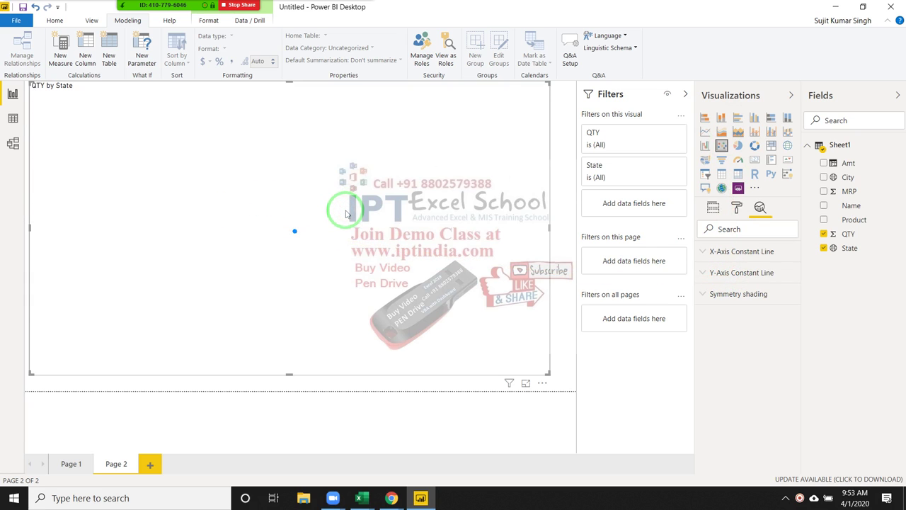
left_click(824, 235)
left_click(823, 248)
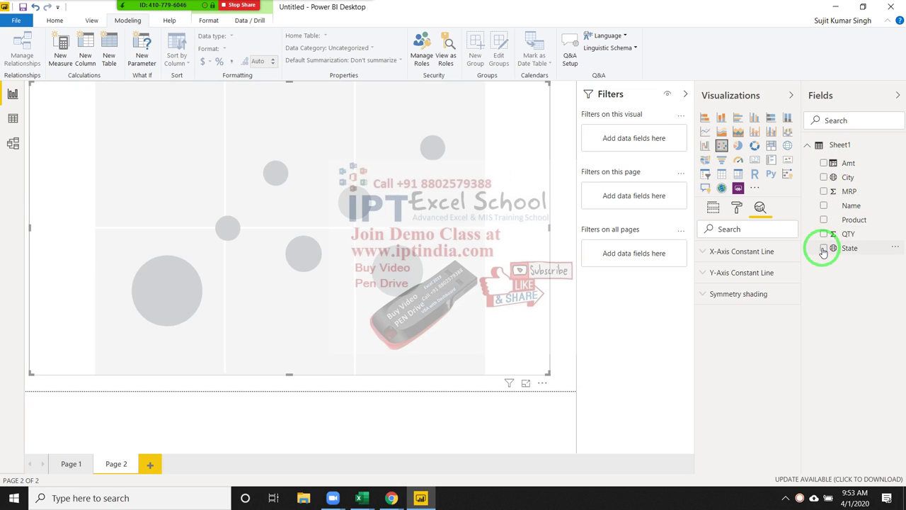
left_click(823, 248)
left_click(823, 249)
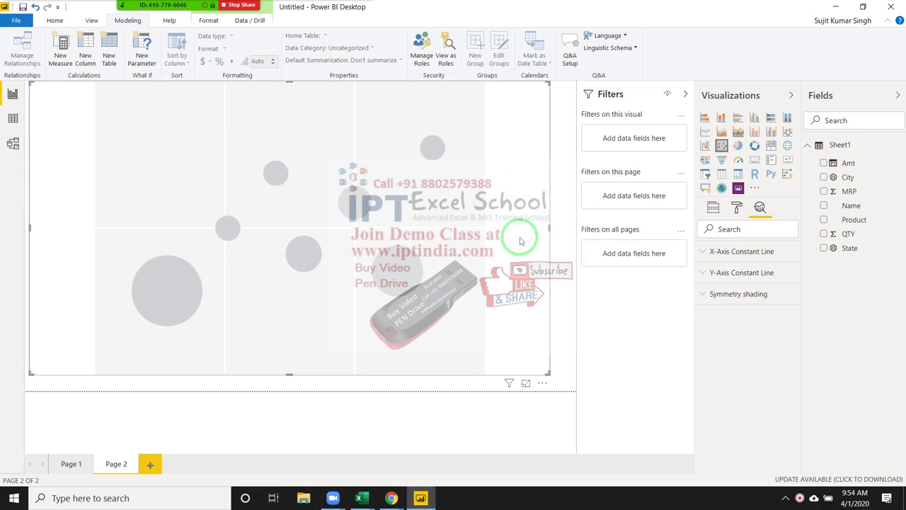
key("Delete")
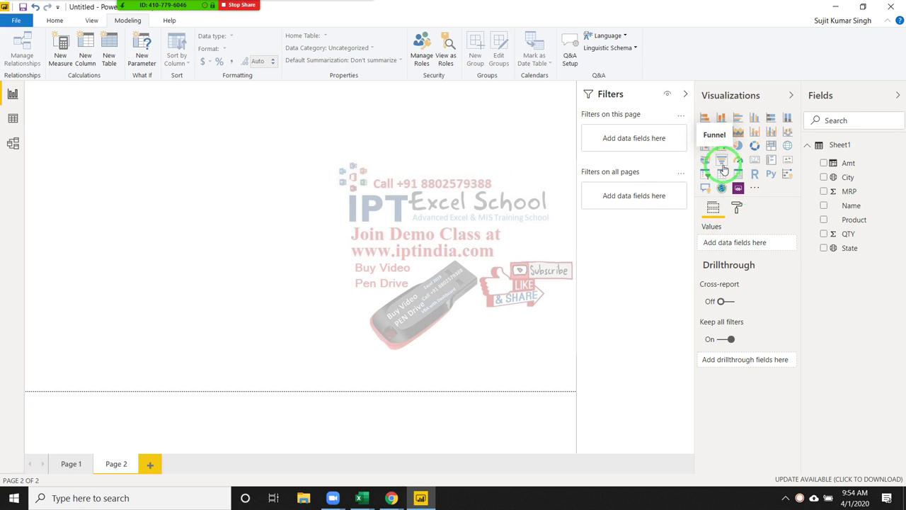
Step: Build a funnel chart of Amt by Name and drag its corner to enlarge it
left_click(824, 206)
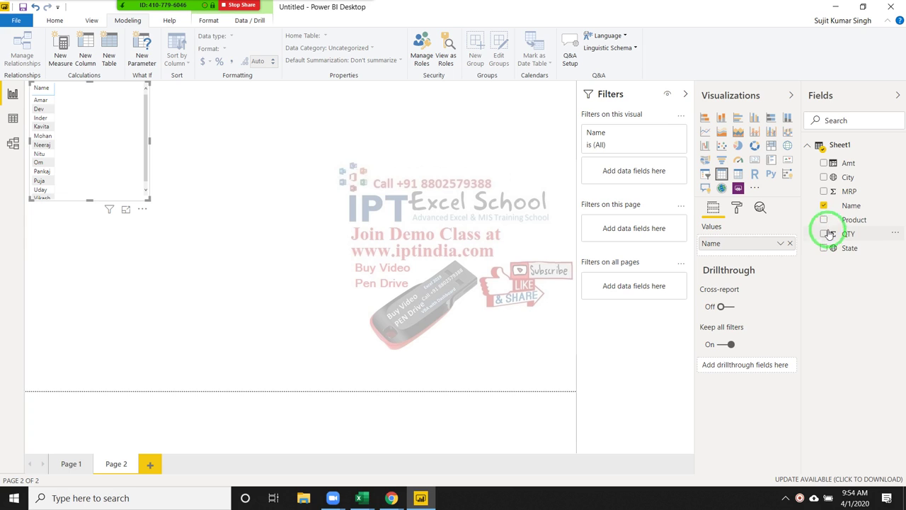
left_click(821, 163)
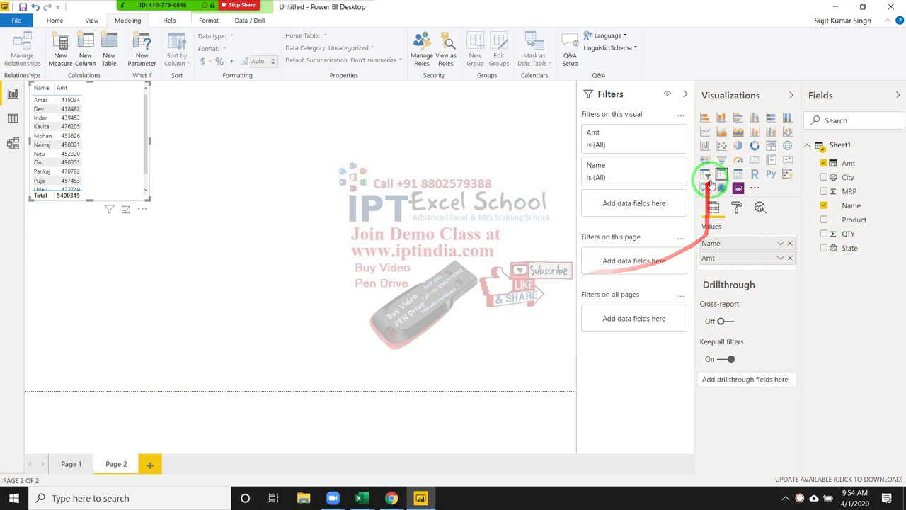
left_click(721, 161)
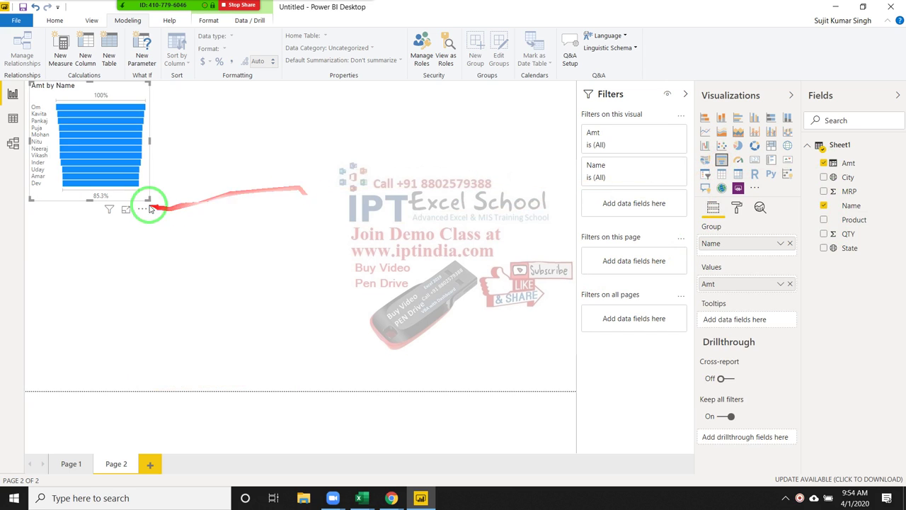
left_click_drag(227, 292, 238, 311)
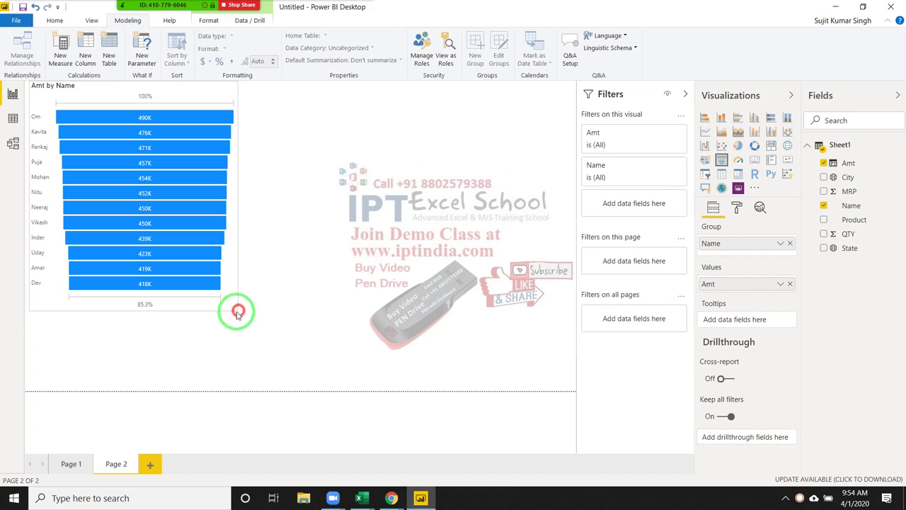
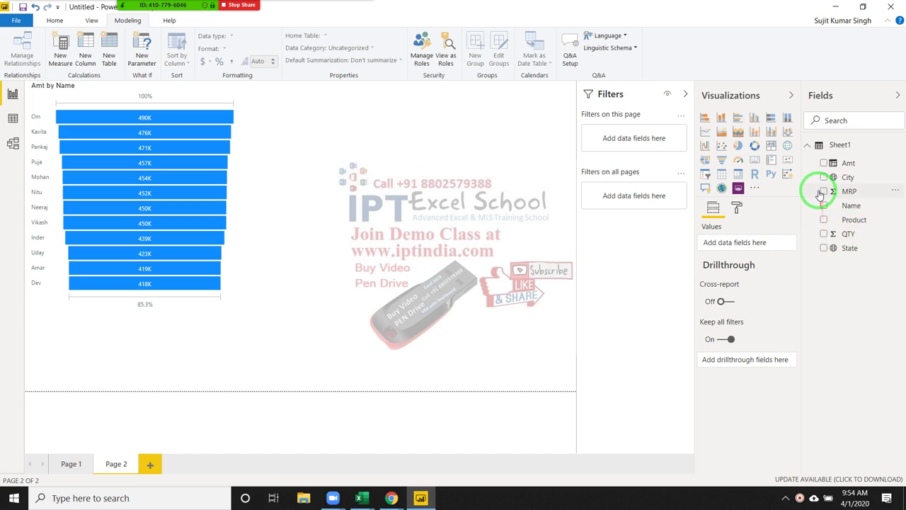
Step: Swap the funnel chart's value from Amt to QTY and delete the extra QTY column chart
left_click(824, 234)
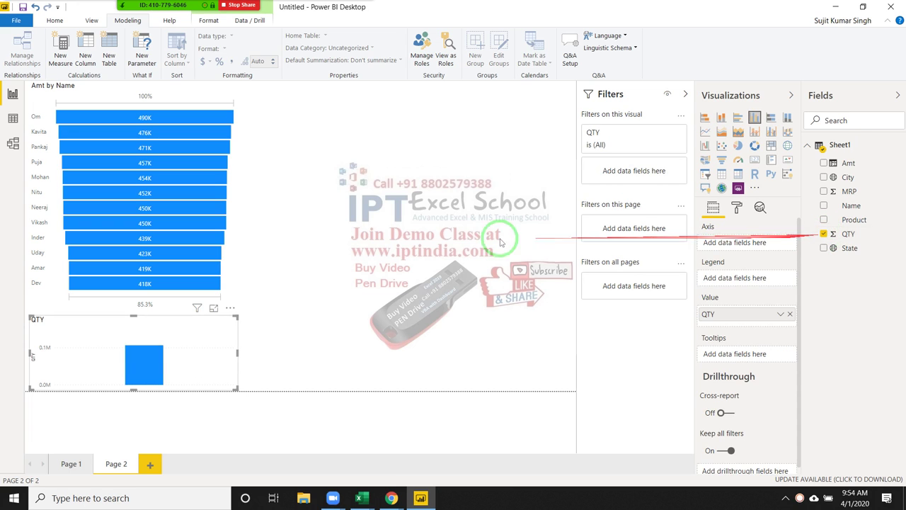
key("Delete")
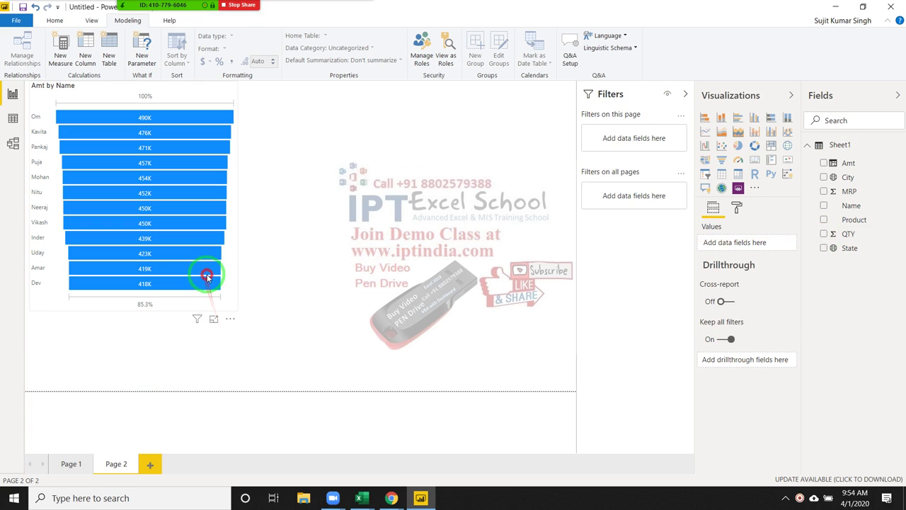
left_click(203, 270)
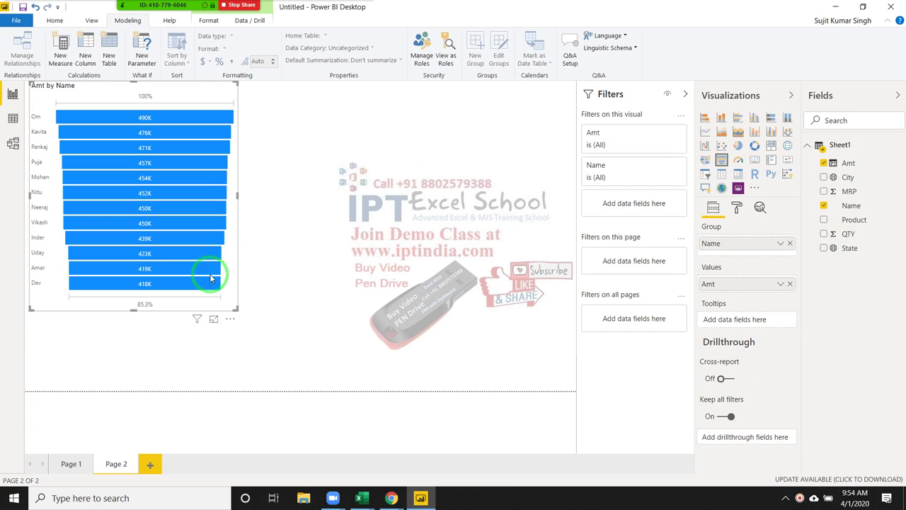
left_click(825, 163)
left_click(824, 234)
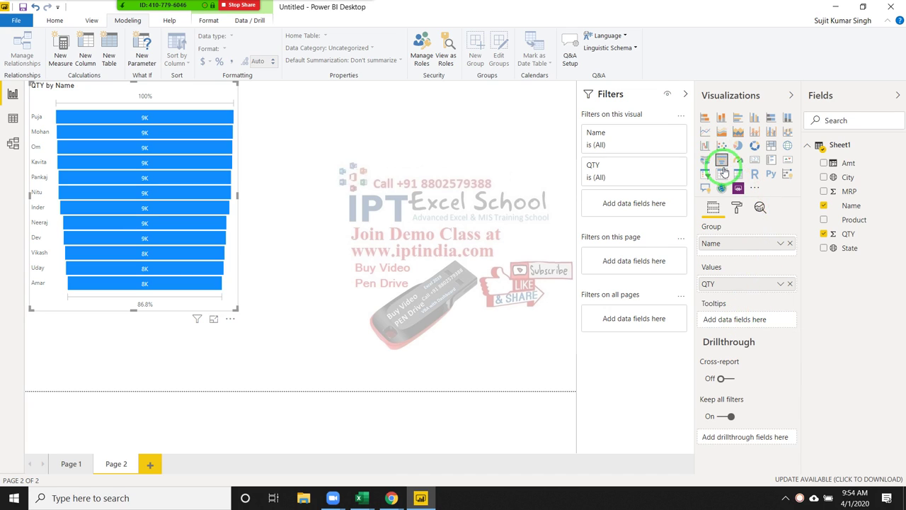
Step: Look through the funnel's Data colors and Analytics options, then return to its fields
left_click(735, 211)
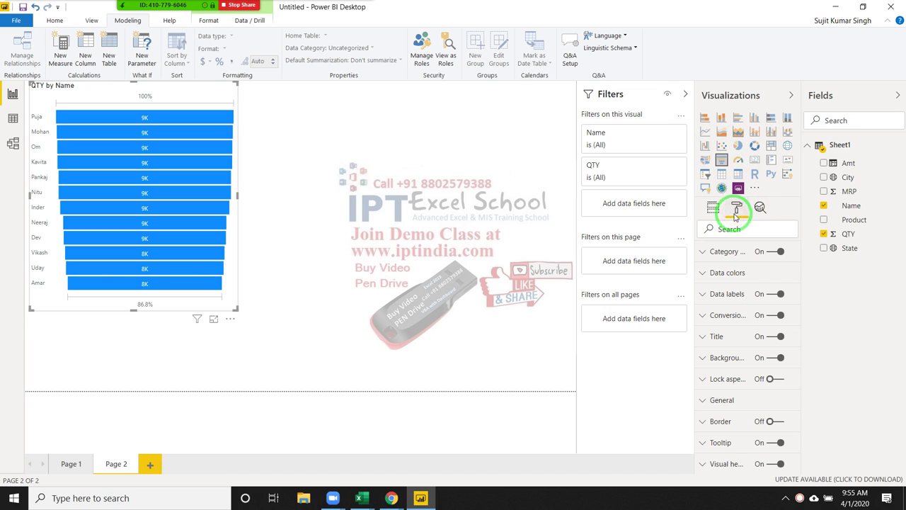
left_click(749, 273)
left_click(749, 273)
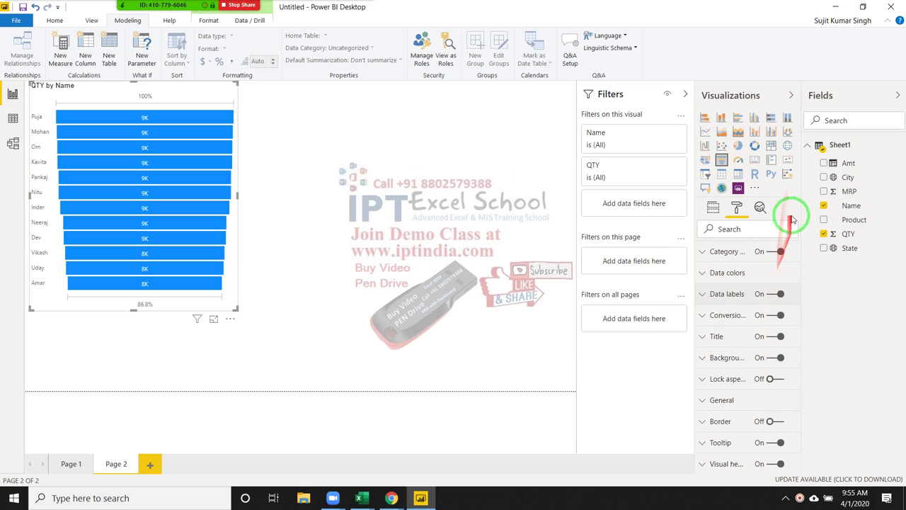
left_click(760, 207)
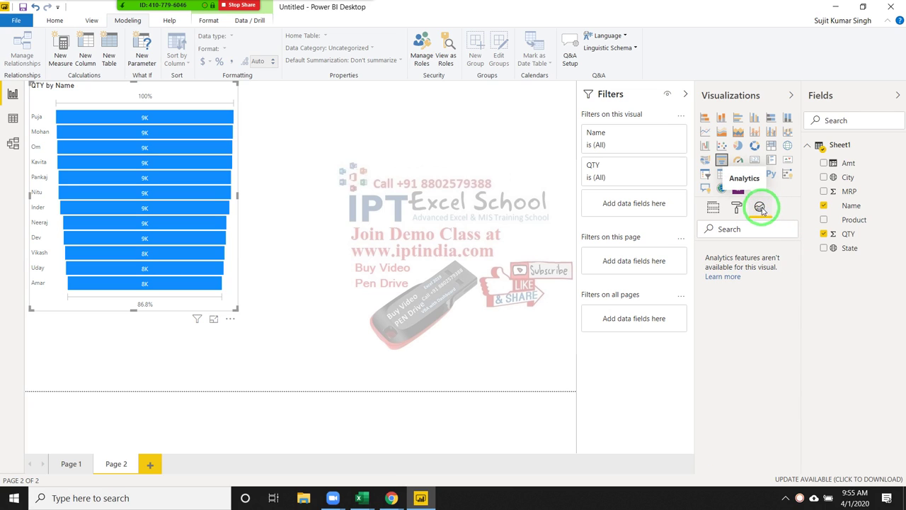
left_click(710, 209)
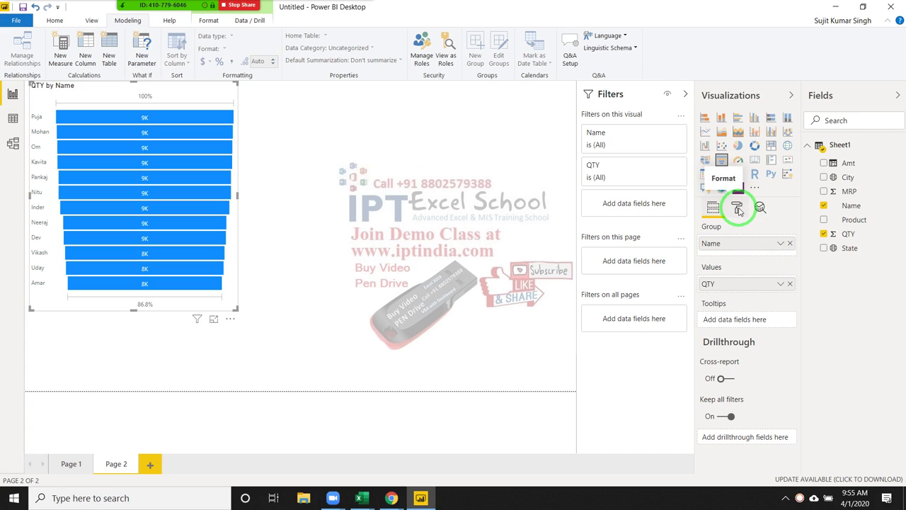
Step: Expand the Conversion labels, toggle them off and back on, and open their colour palette
left_click(738, 209)
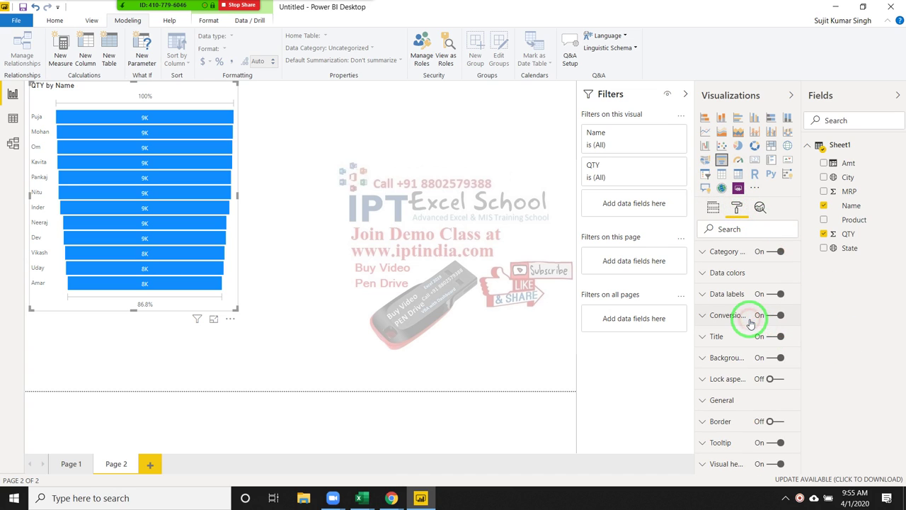
left_click(724, 316)
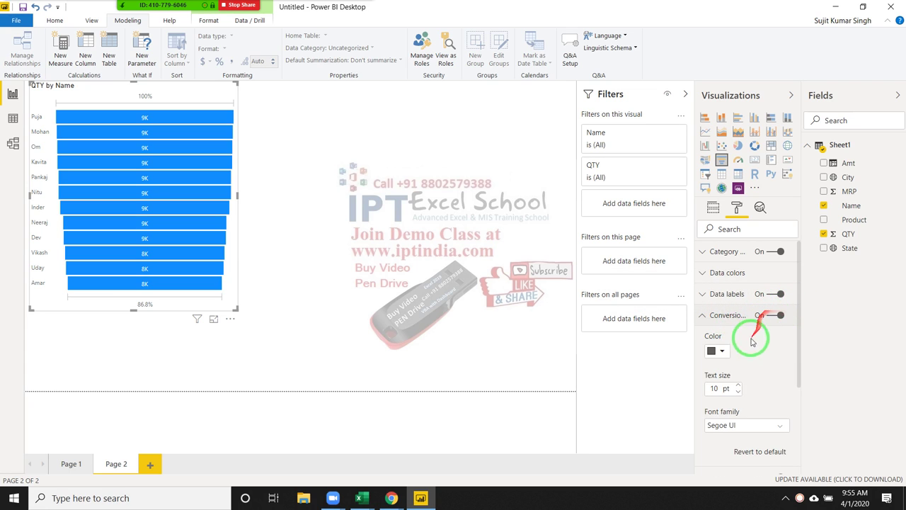
left_click(770, 316)
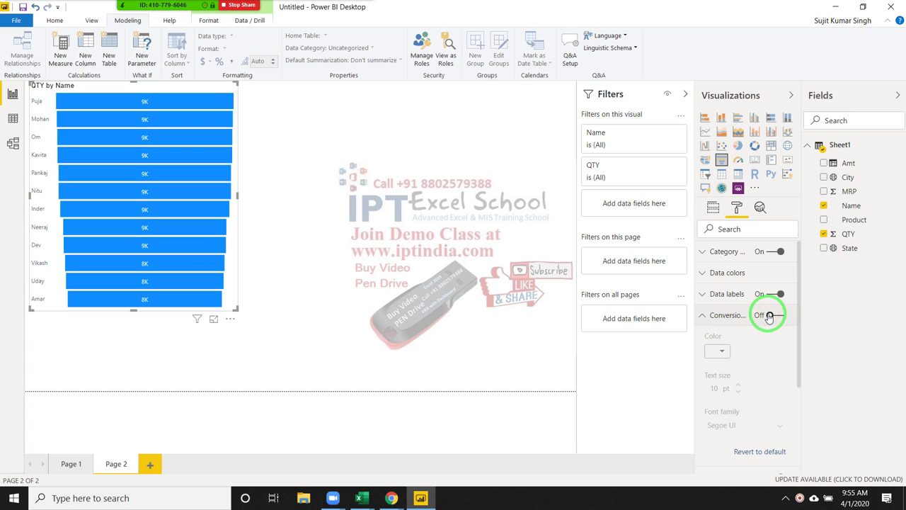
left_click(778, 317)
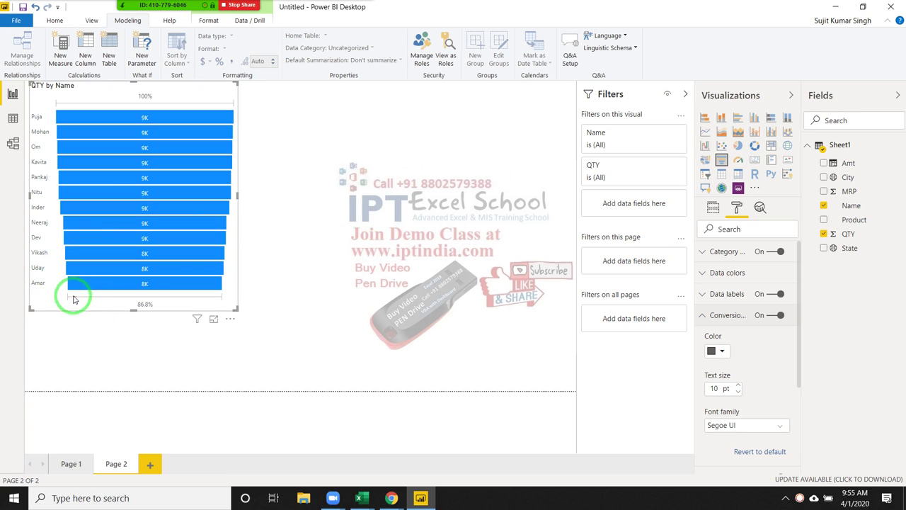
left_click_drag(142, 302, 175, 105)
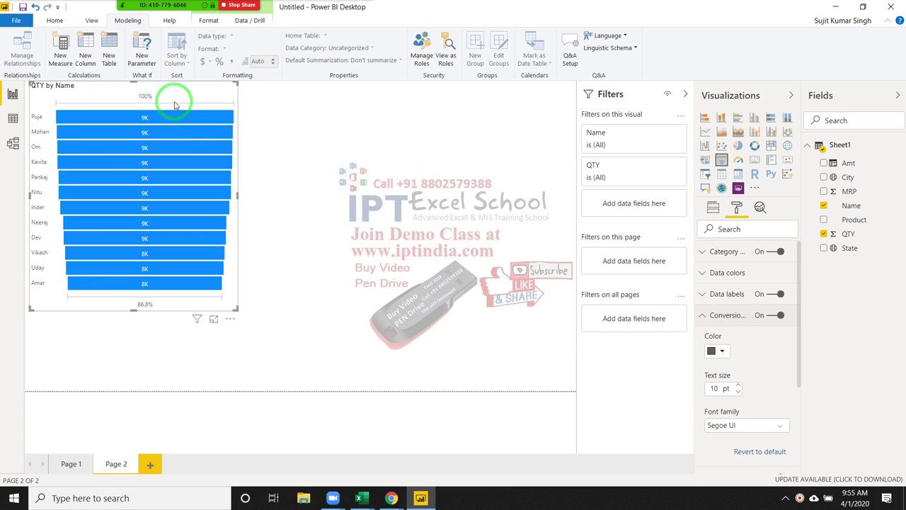
left_click(770, 318)
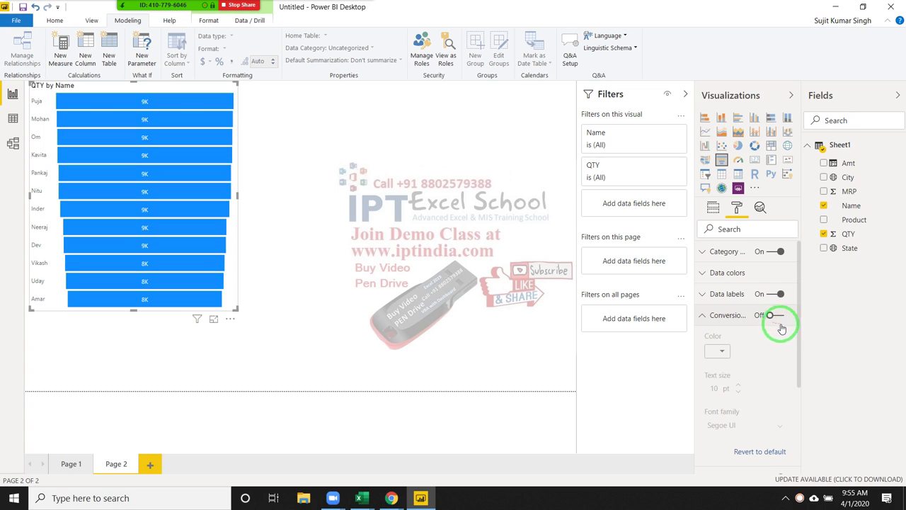
left_click(779, 316)
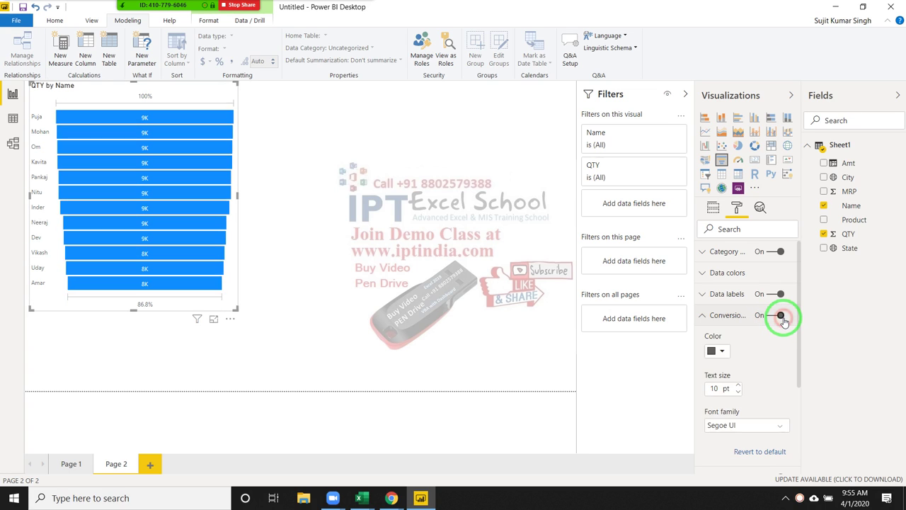
left_click(728, 352)
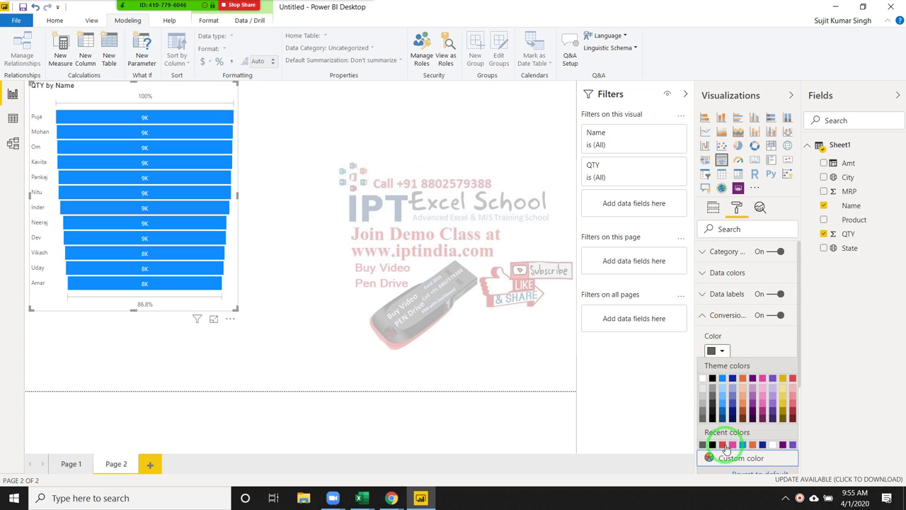
Step: Colour the 100%–86.8% conversion labels red and collapse the Conversion section
left_click(724, 444)
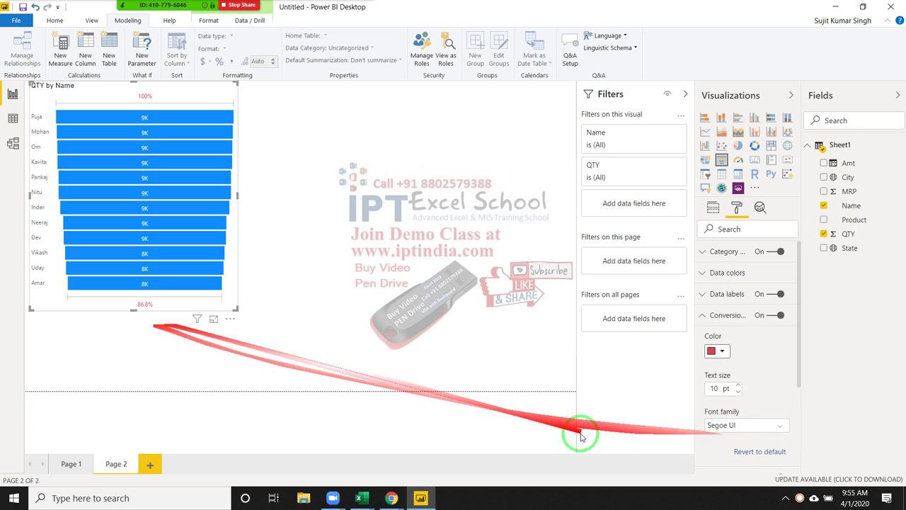
scroll(754, 396, "down", 3)
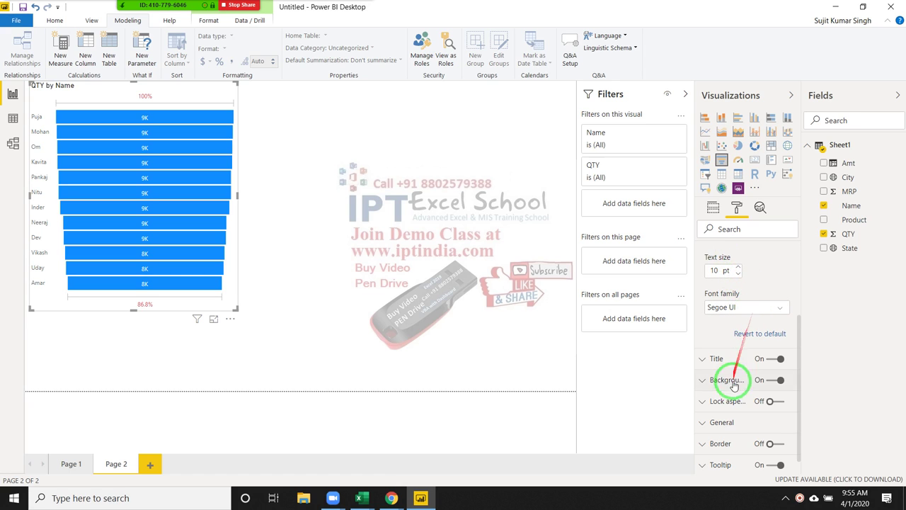
scroll(736, 397, "down", 1)
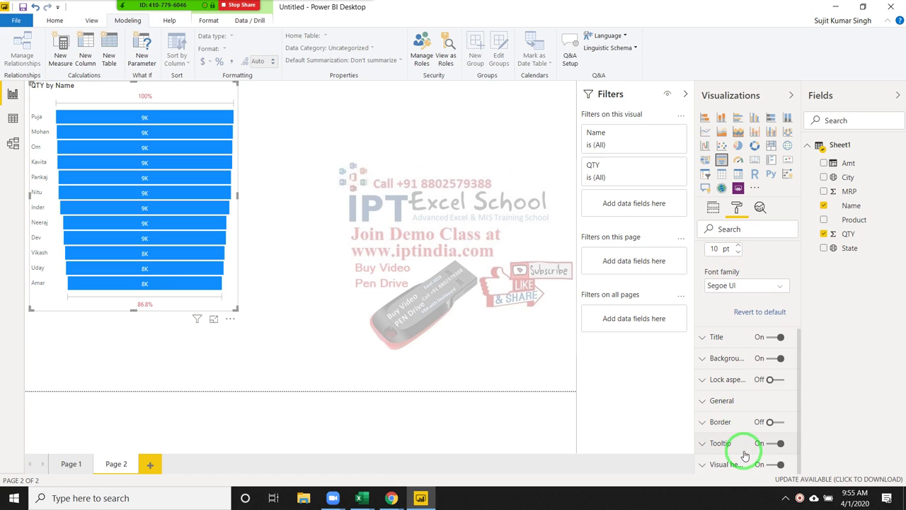
scroll(745, 451, "up", 5)
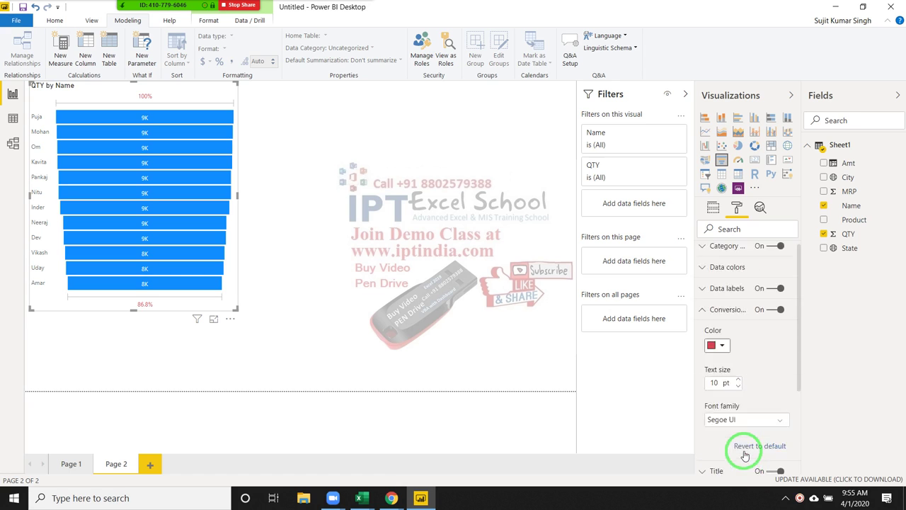
left_click(703, 317)
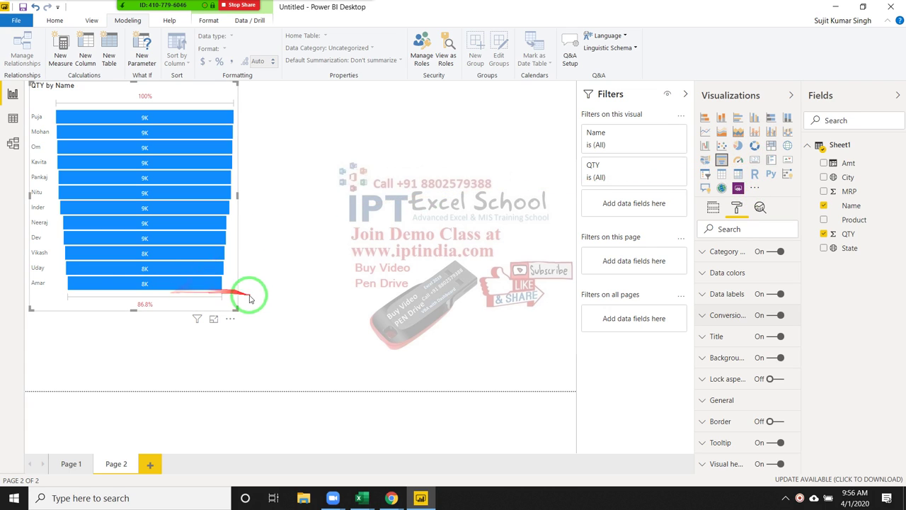
Step: Replace the funnel with a small top-left card showing total QTY as 107K
key("Delete")
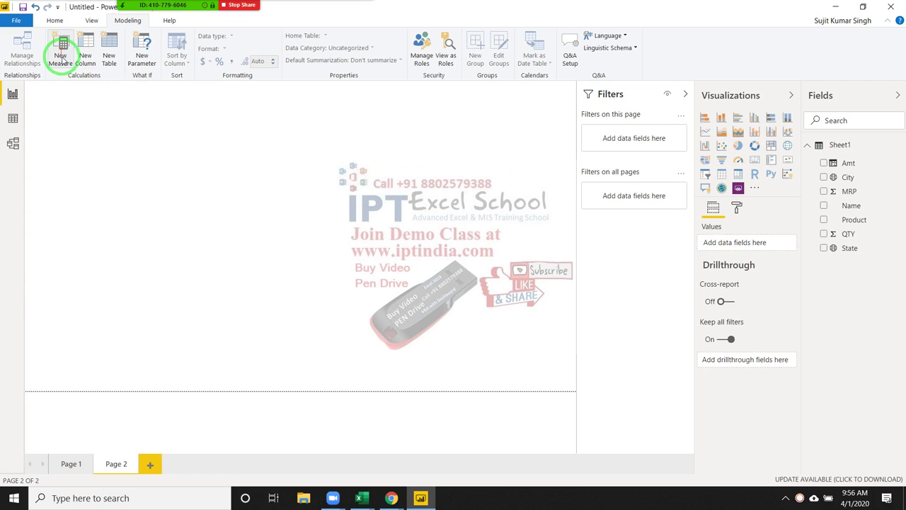
left_click(754, 160)
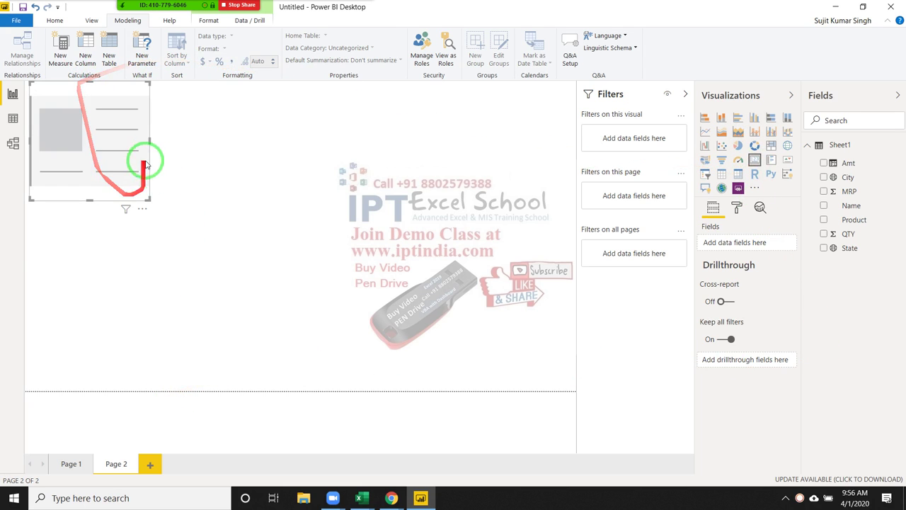
mouse_move(97, 91)
left_mouse_down()
mouse_move(259, 108)
mouse_move(248, 96)
left_mouse_up()
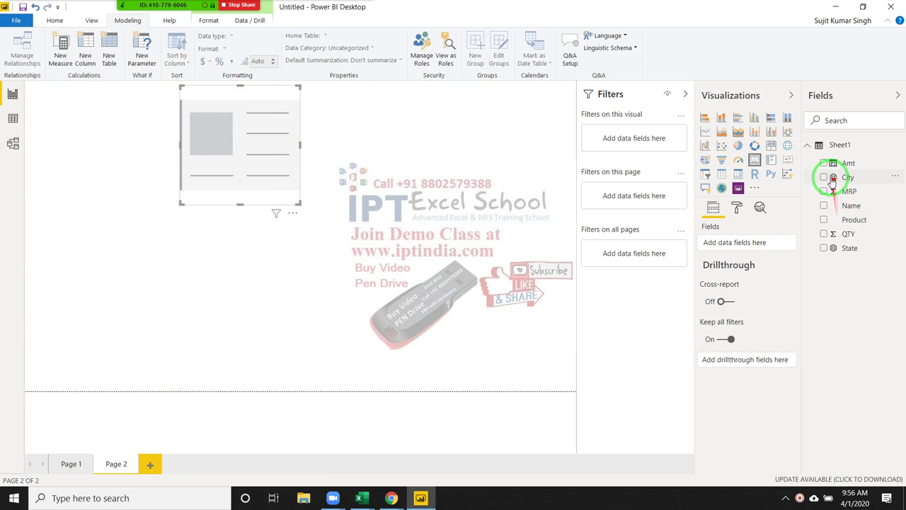
left_click(823, 235)
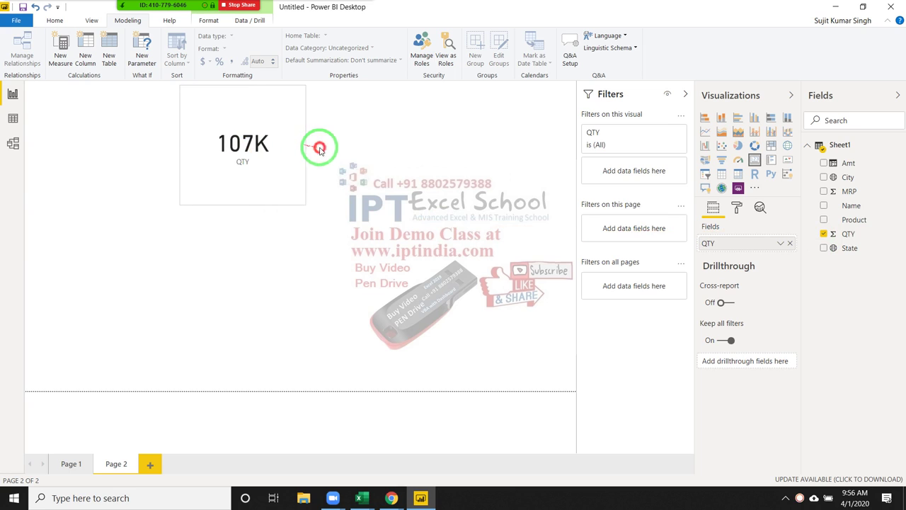
left_click_drag(300, 144, 332, 145)
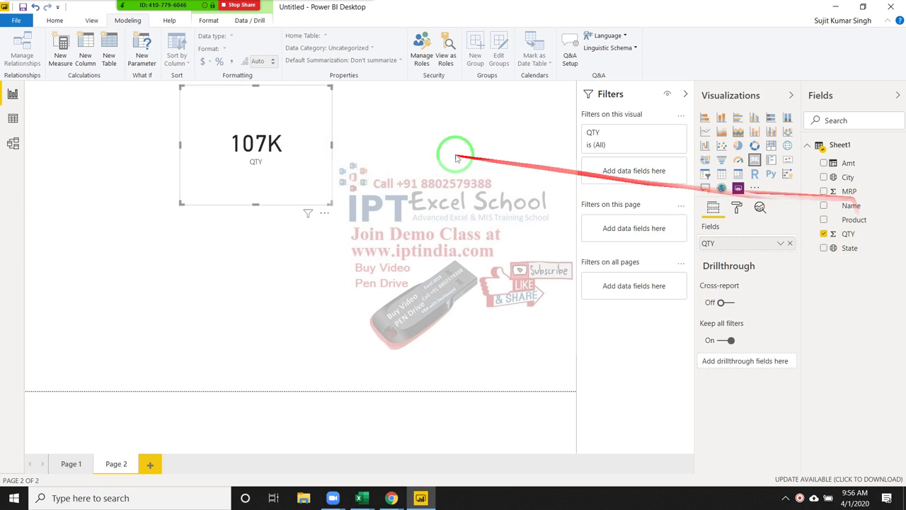
left_click_drag(247, 110, 91, 108)
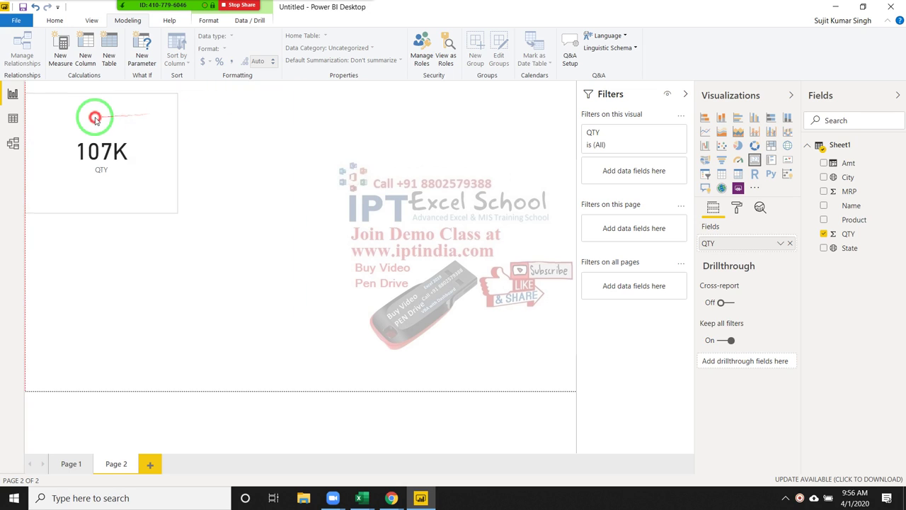
left_click_drag(174, 197, 123, 143)
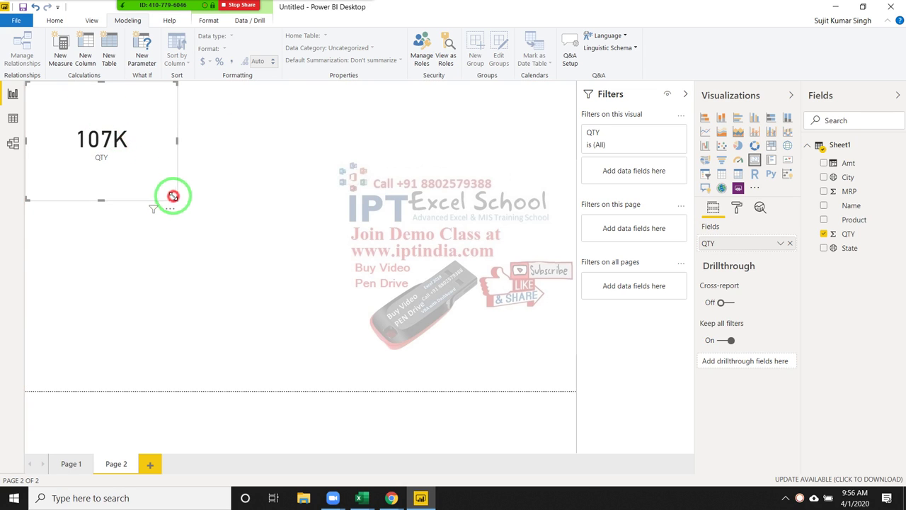
Step: Turn on the QTY card's title and set it to 'Total Sales Qty'
left_click(70, 132)
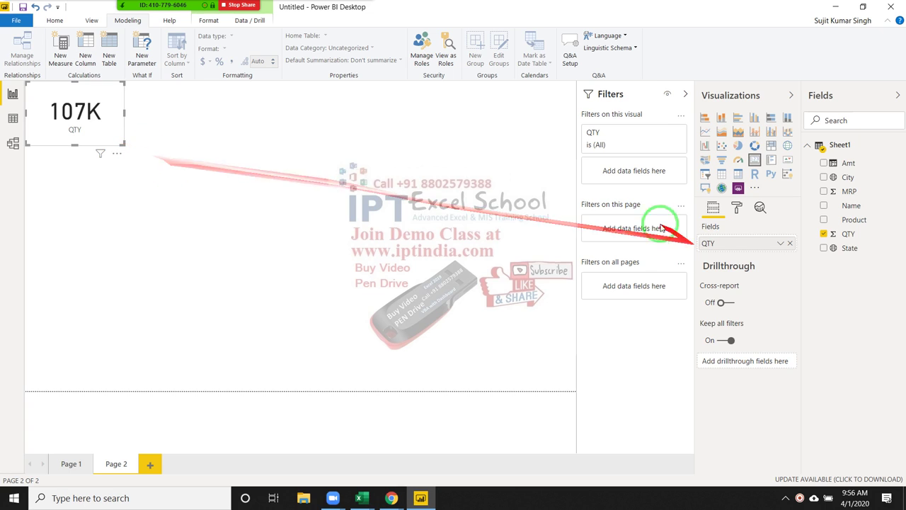
left_click(735, 216)
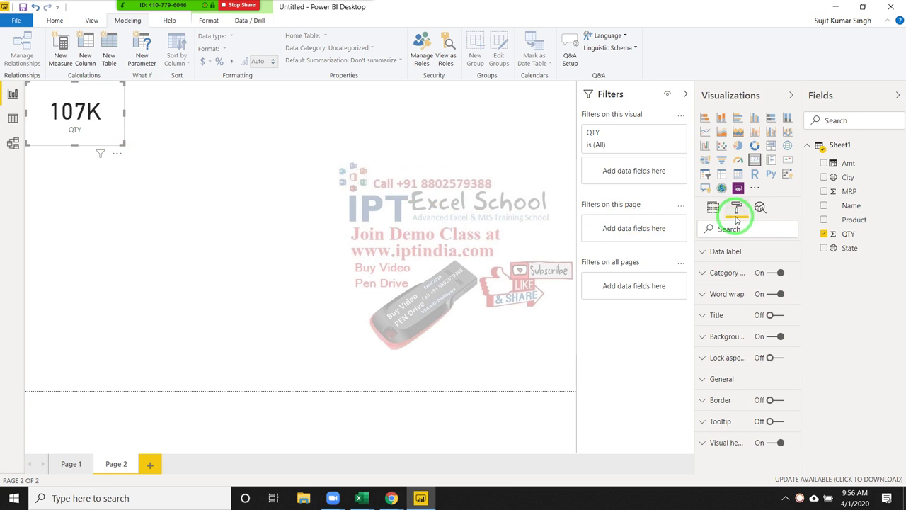
left_click(738, 317)
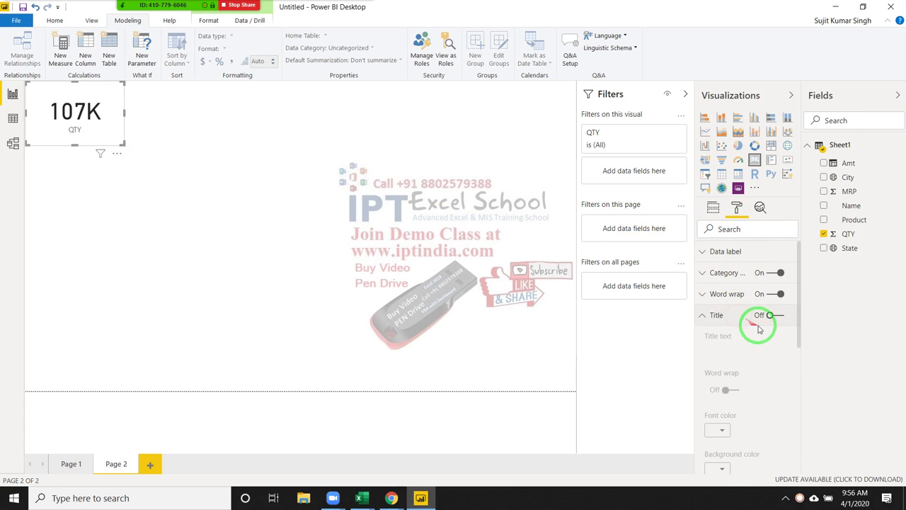
left_click(780, 316)
type("Total Sales Qty")
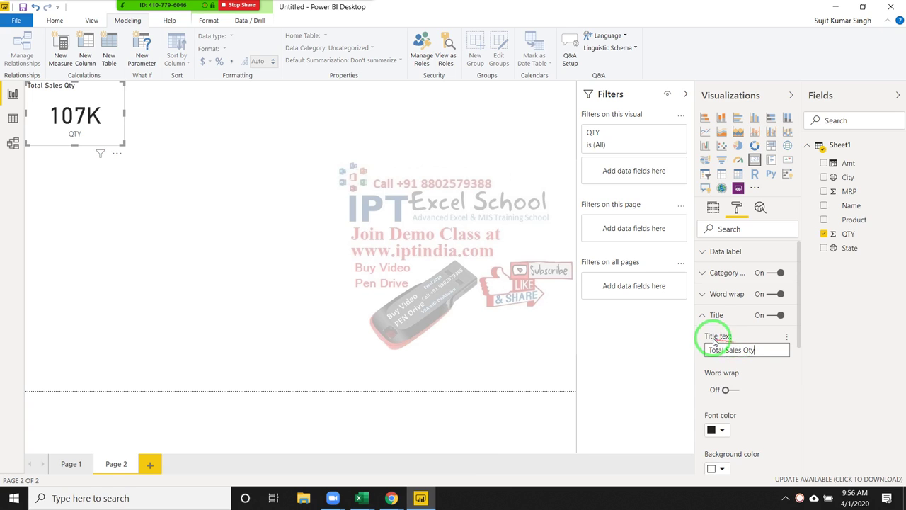
left_click(703, 316)
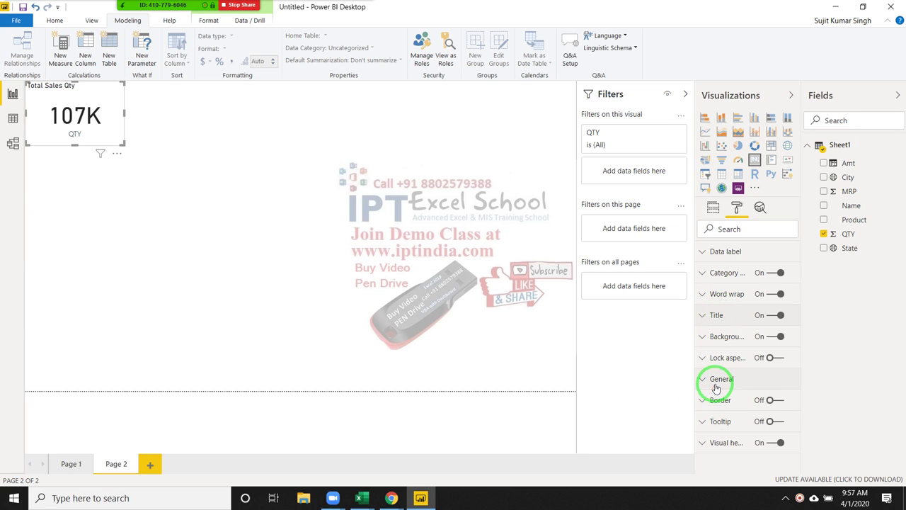
Step: Make the 107K data label purple and turn Source spacing back on
left_click(717, 256)
left_click(722, 288)
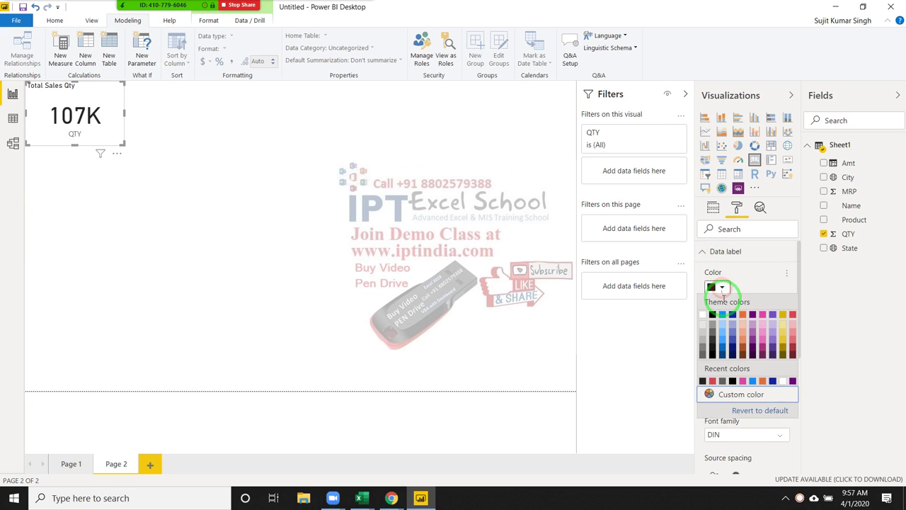
left_click(793, 382)
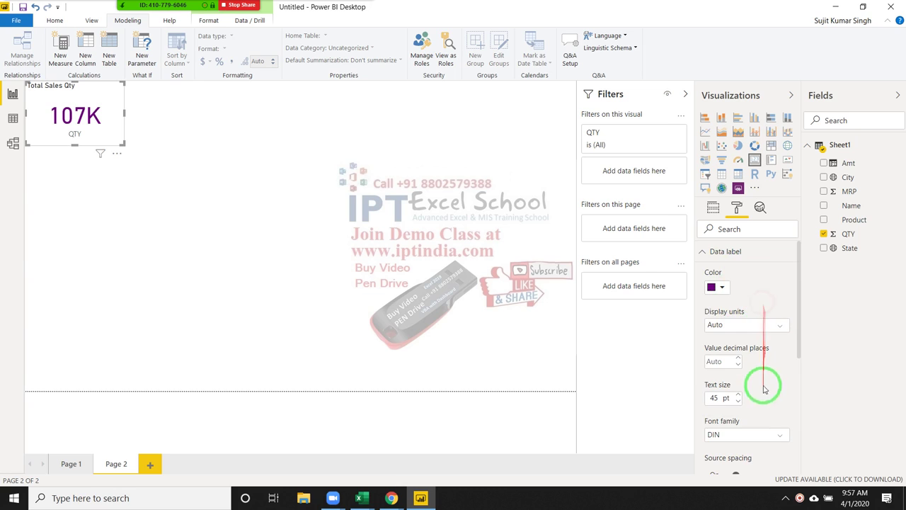
scroll(764, 397, "down", 2)
scroll(764, 429, "down", 4)
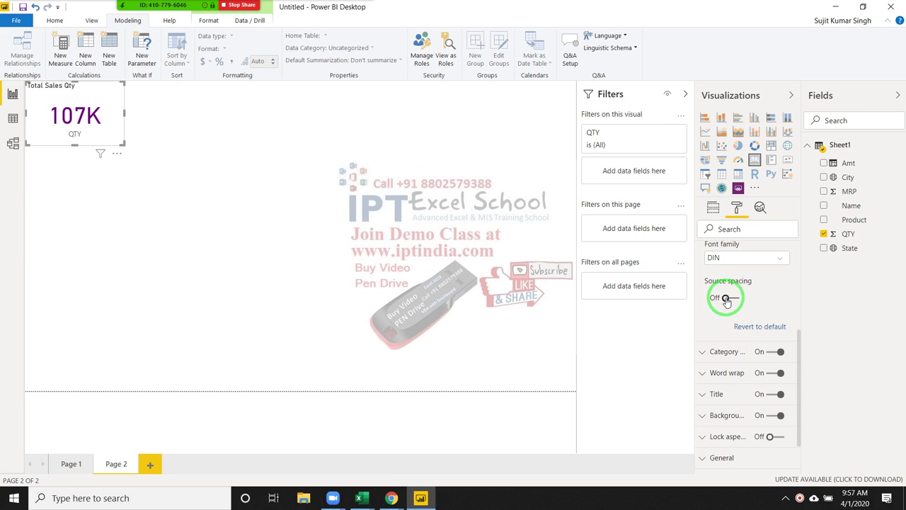
left_click(740, 300)
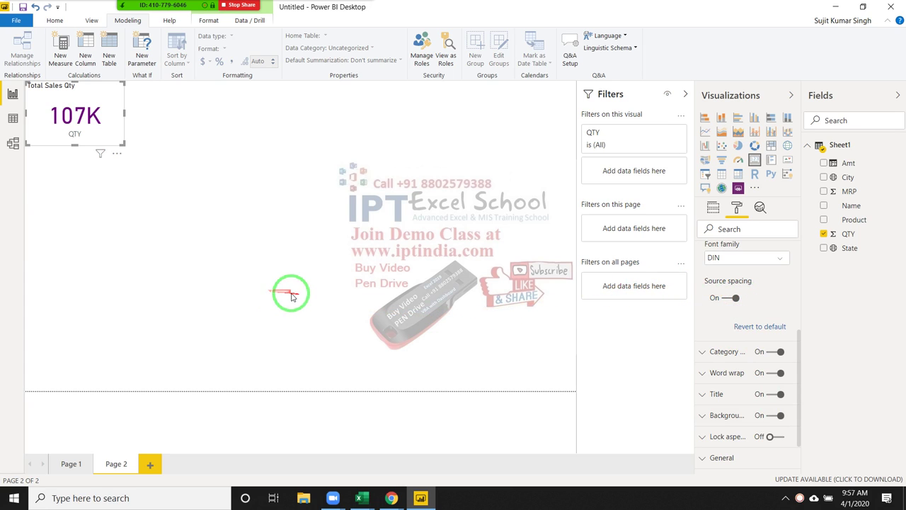
left_click(283, 284)
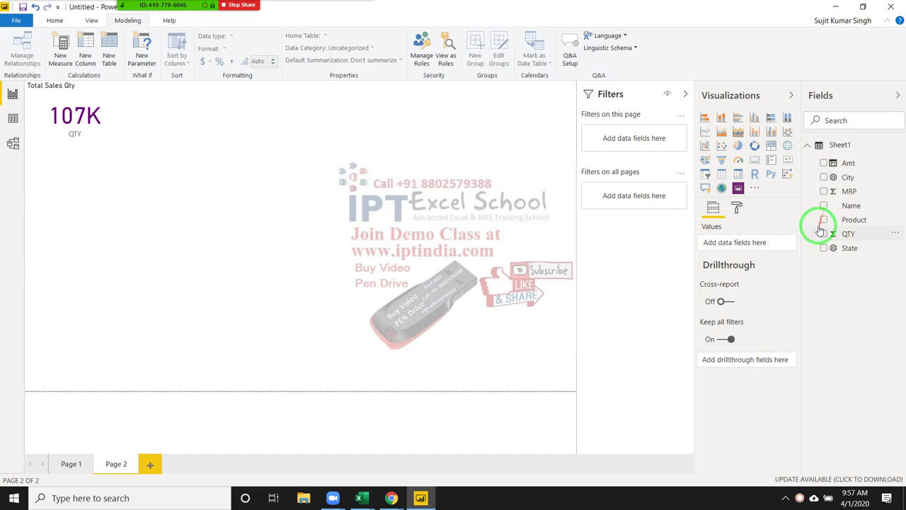
Step: Build a top-right card from MRP summarized as Average, showing 50.76
left_click(823, 191)
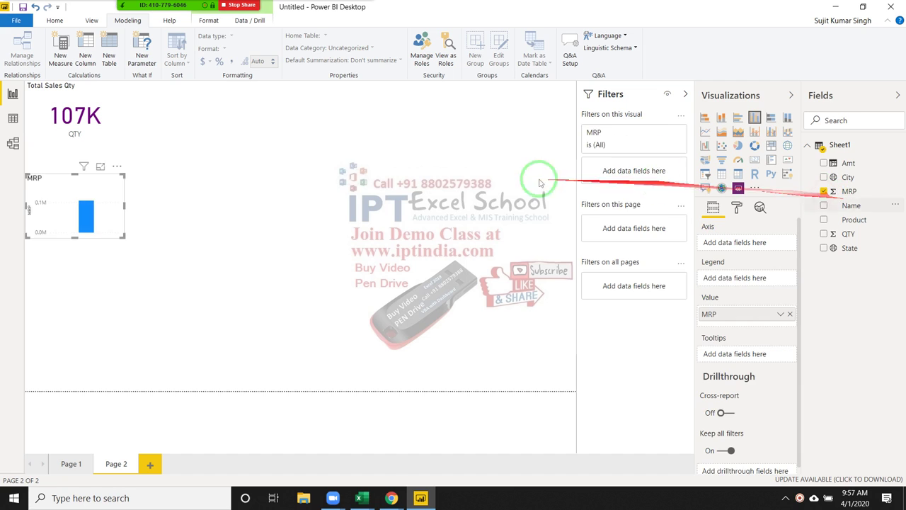
mouse_move(81, 191)
left_mouse_down()
mouse_move(320, 186)
mouse_move(522, 105)
left_mouse_up()
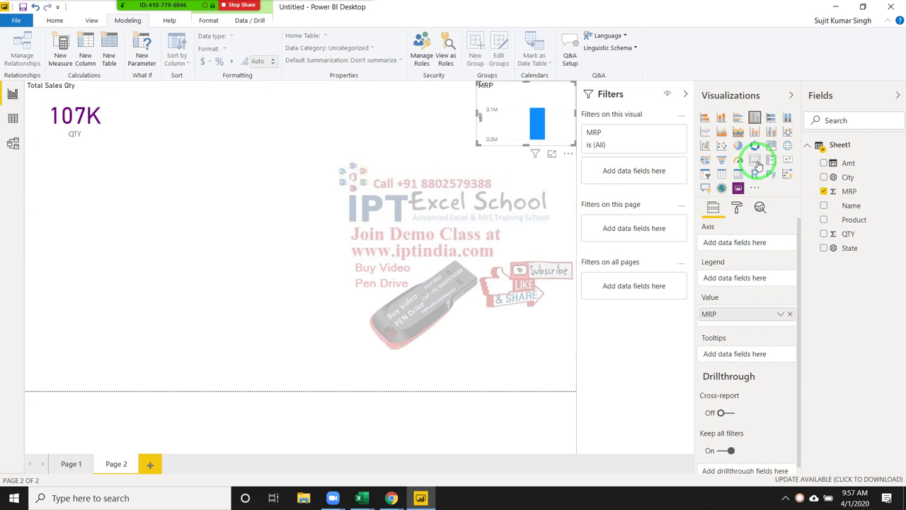
left_click(755, 160)
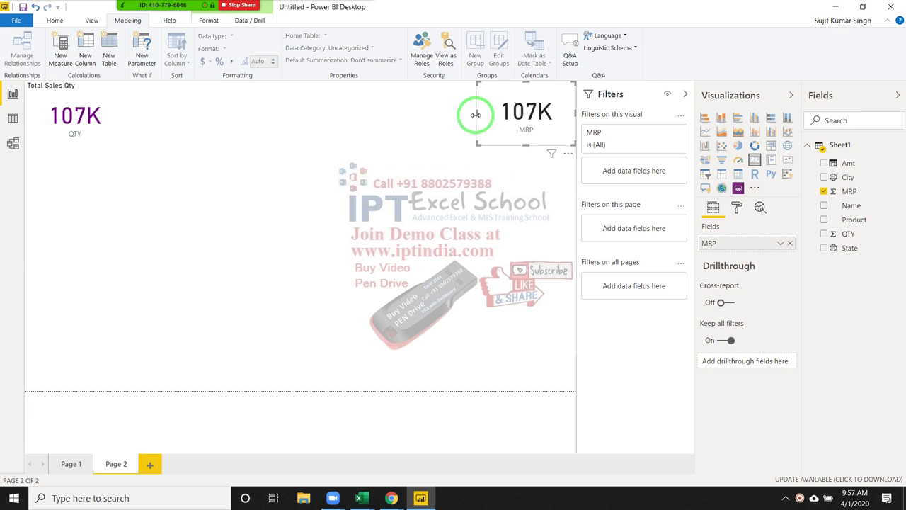
left_click(779, 246)
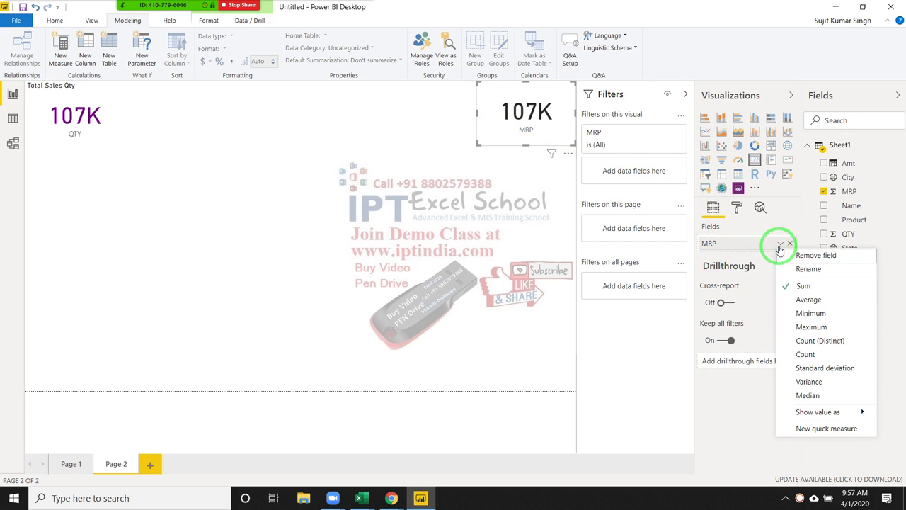
left_click(811, 300)
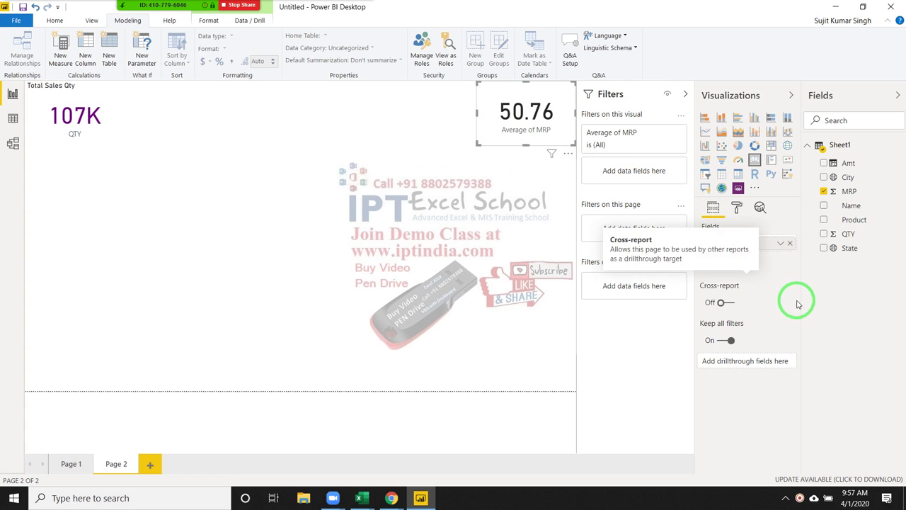
left_click(460, 226)
left_click_drag(461, 226, 609, 226)
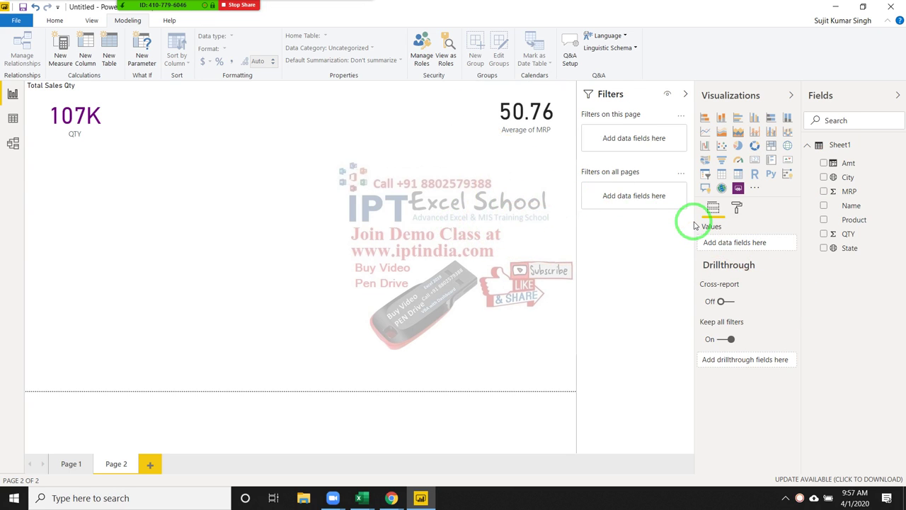
left_click_drag(746, 181, 767, 163)
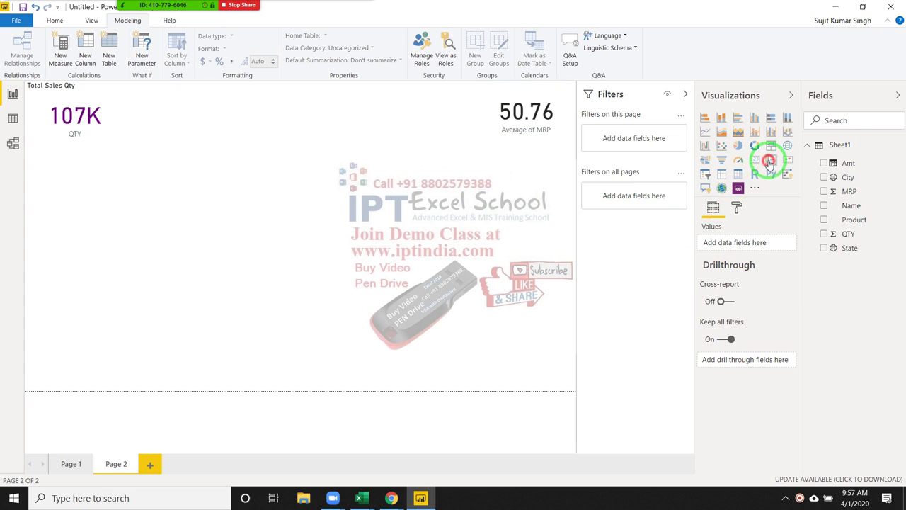
Step: Insert a multi-row card under the QTY card with Name and QTY fields
left_click(769, 161)
left_click_drag(44, 179, 44, 159)
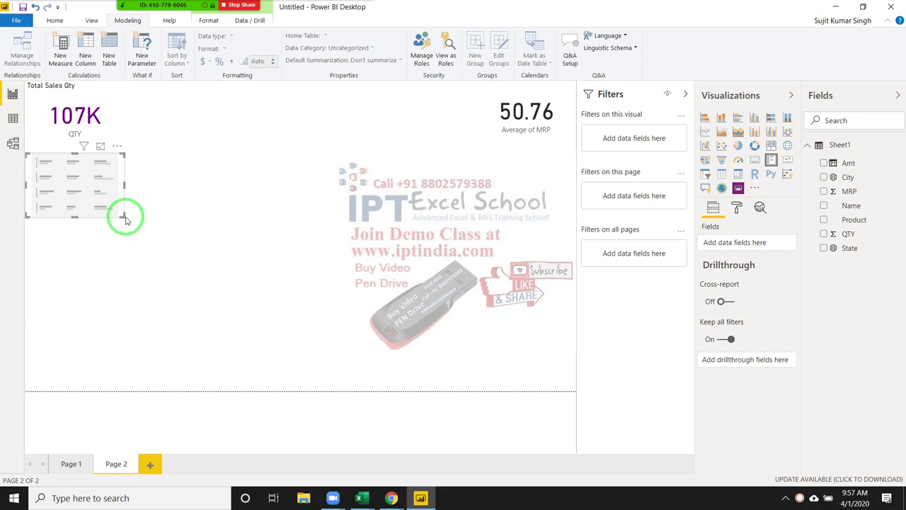
left_click_drag(125, 219, 564, 268)
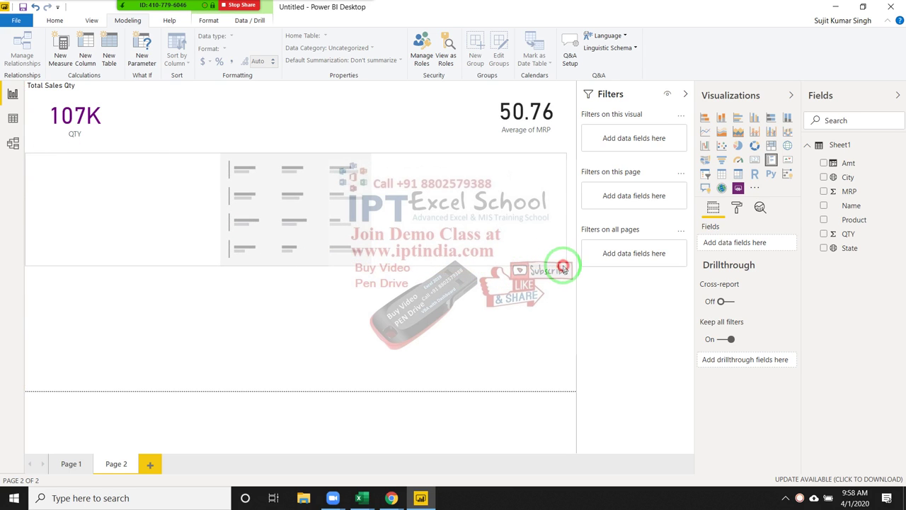
left_click(825, 206)
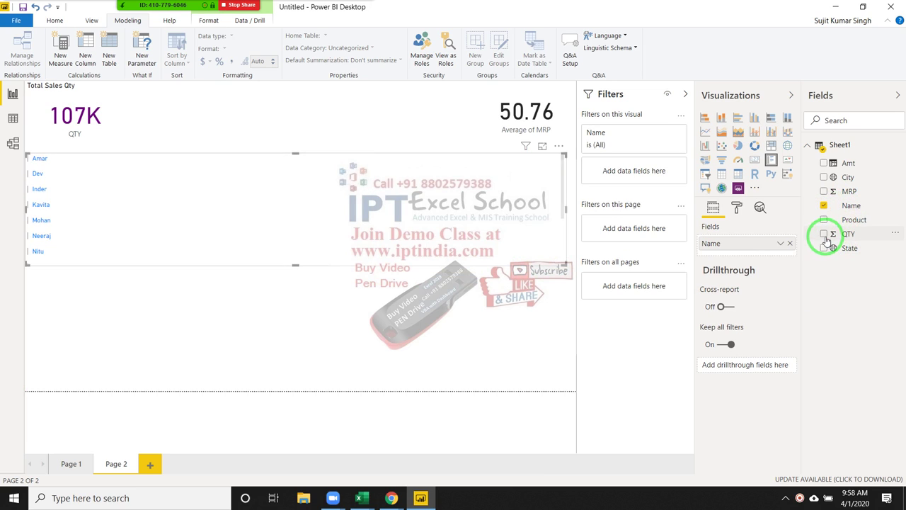
left_click(824, 234)
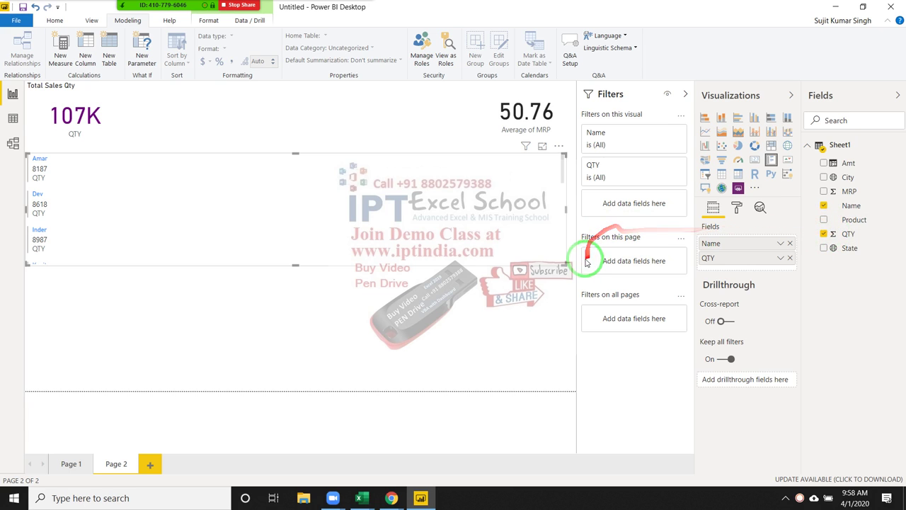
Step: Resize the name list narrow and tall, keeping QTY summarized as Sum
mouse_move(567, 265)
left_mouse_down()
mouse_move(281, 333)
mouse_move(228, 366)
left_mouse_up()
left_click(172, 370)
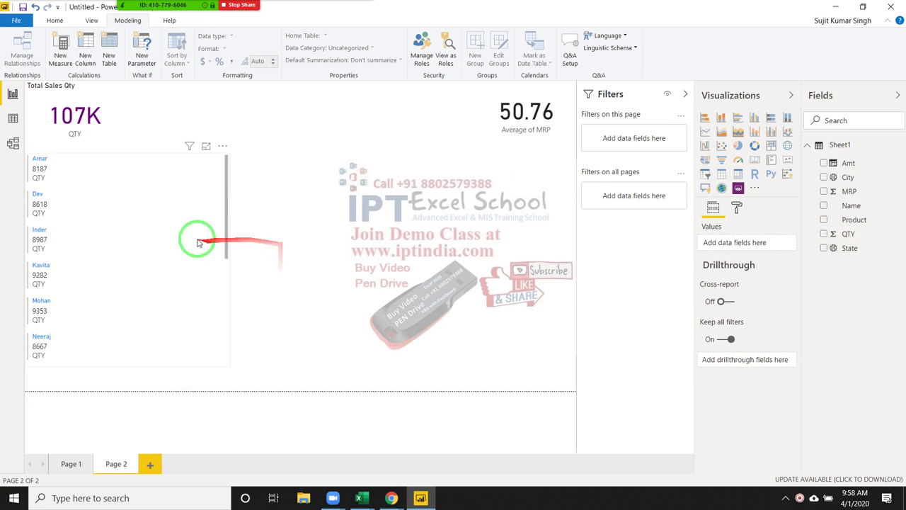
left_click(227, 253)
left_click_drag(229, 257, 176, 257)
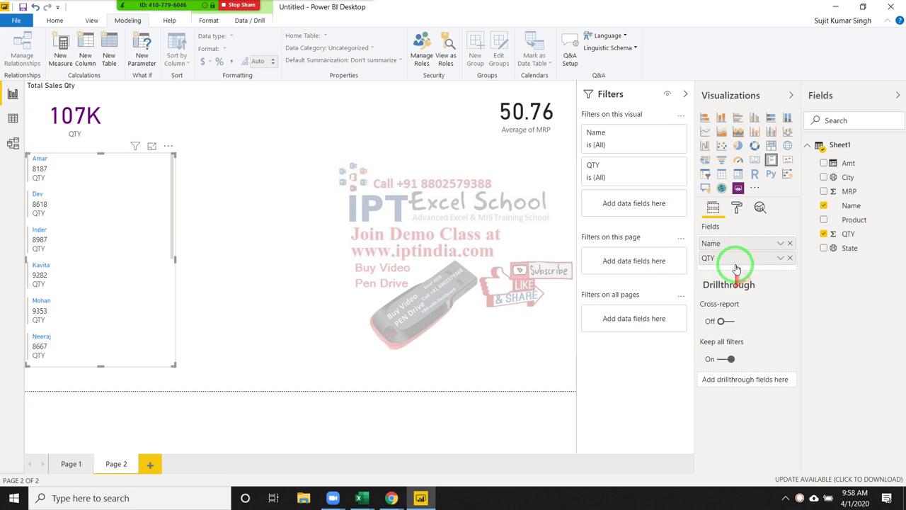
left_click(778, 258)
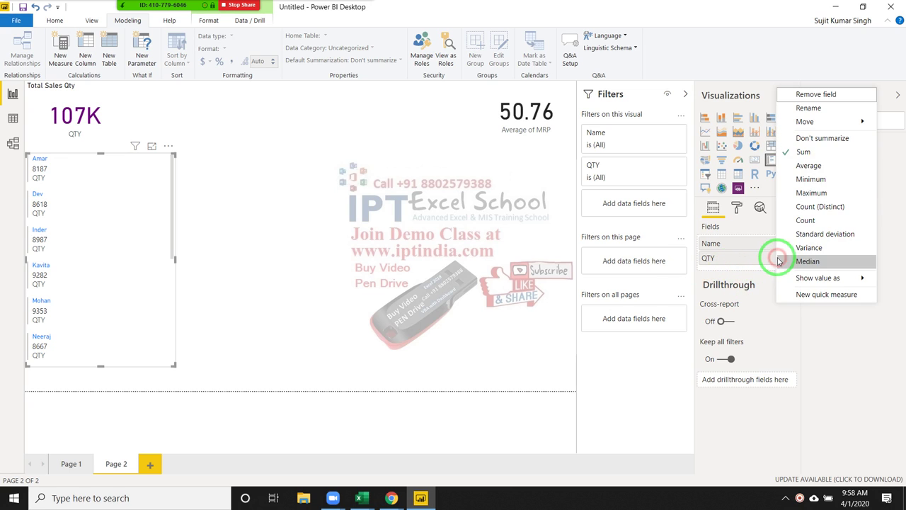
left_click(801, 153)
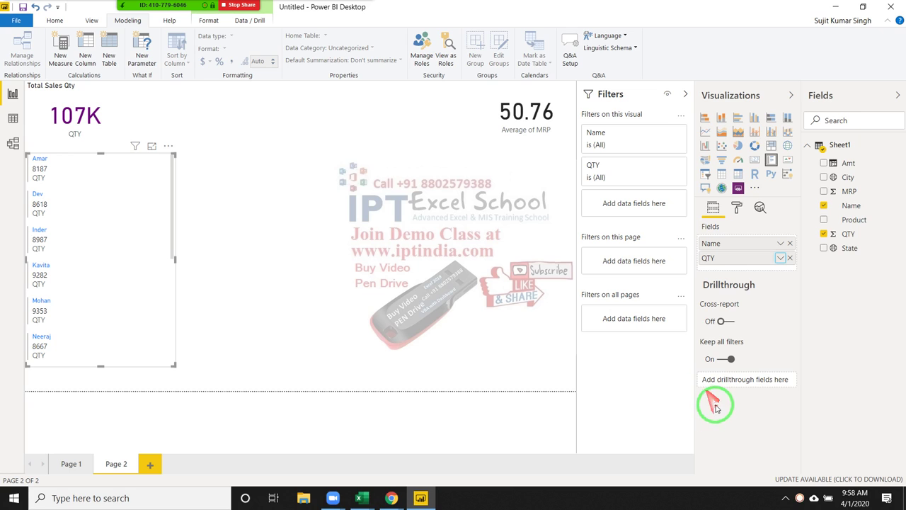
Step: Switch the multi-row card's Category label off so QTY no longer repeats under values
left_click(738, 209)
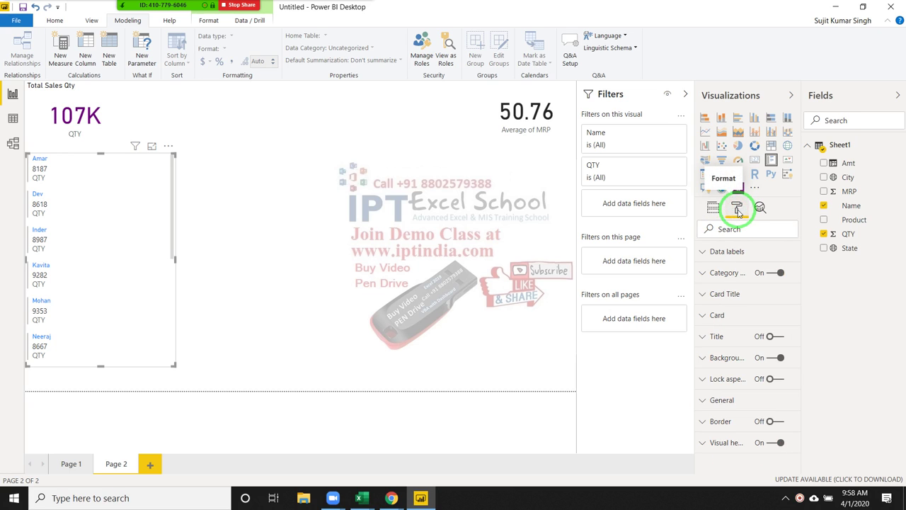
left_click(745, 253)
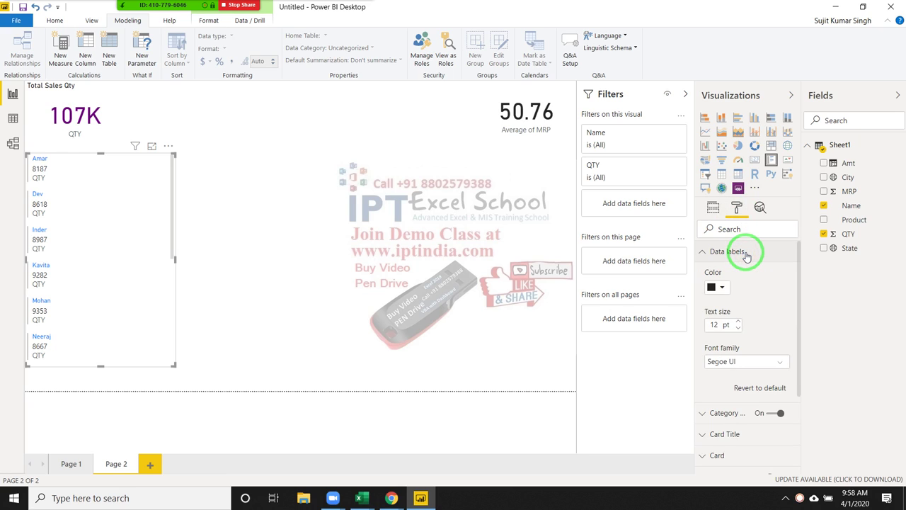
left_click(747, 254)
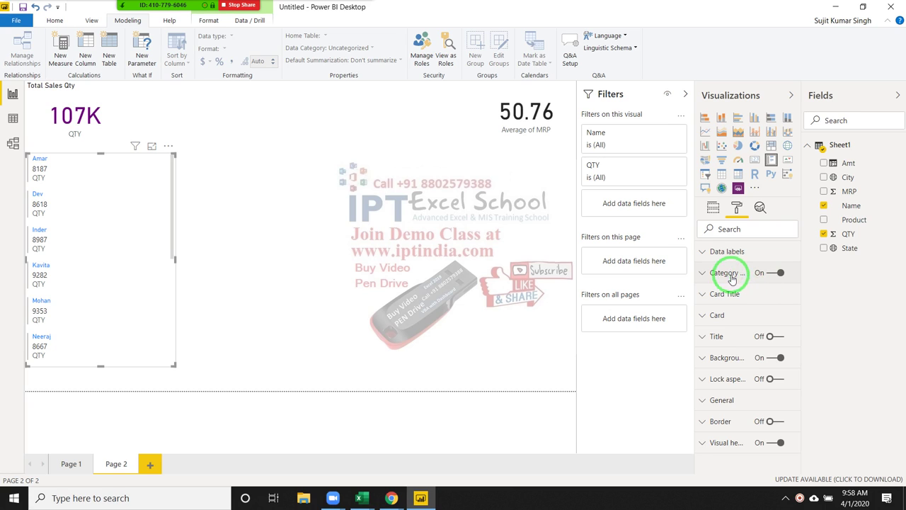
left_click(724, 273)
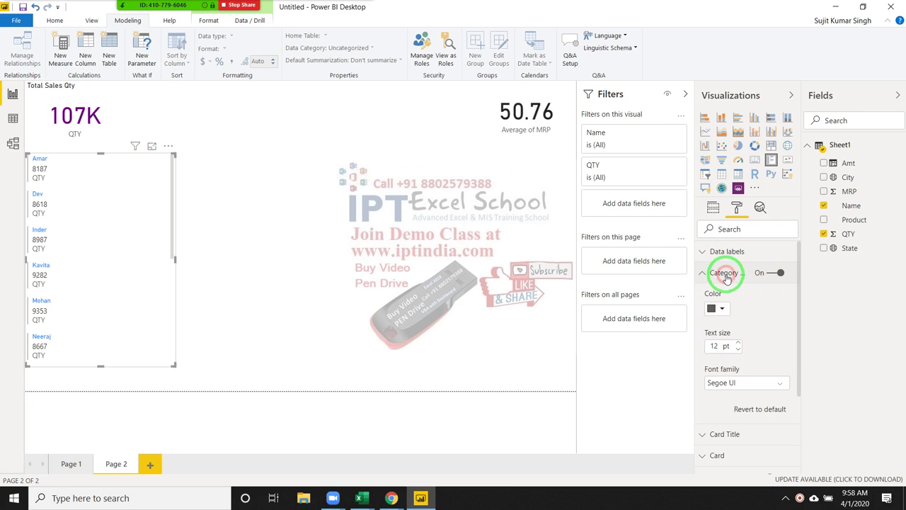
left_click(765, 275)
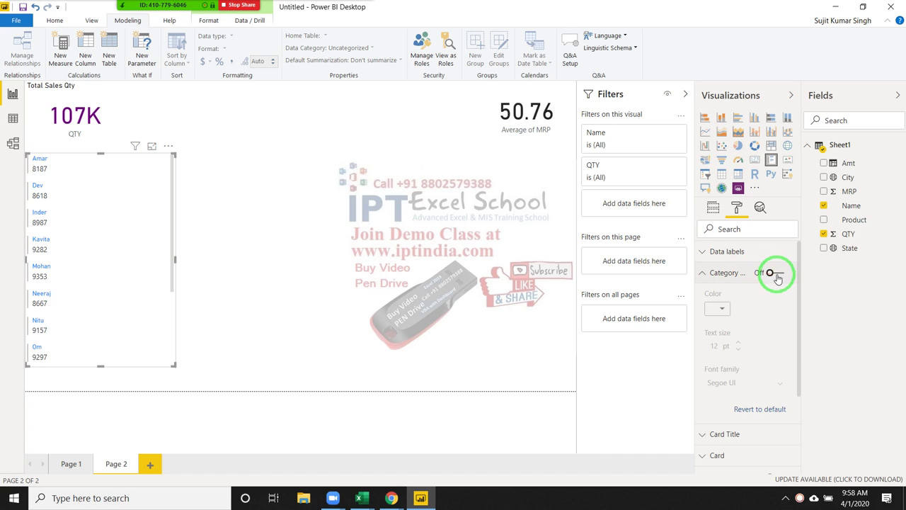
left_click(780, 275)
left_click(703, 274)
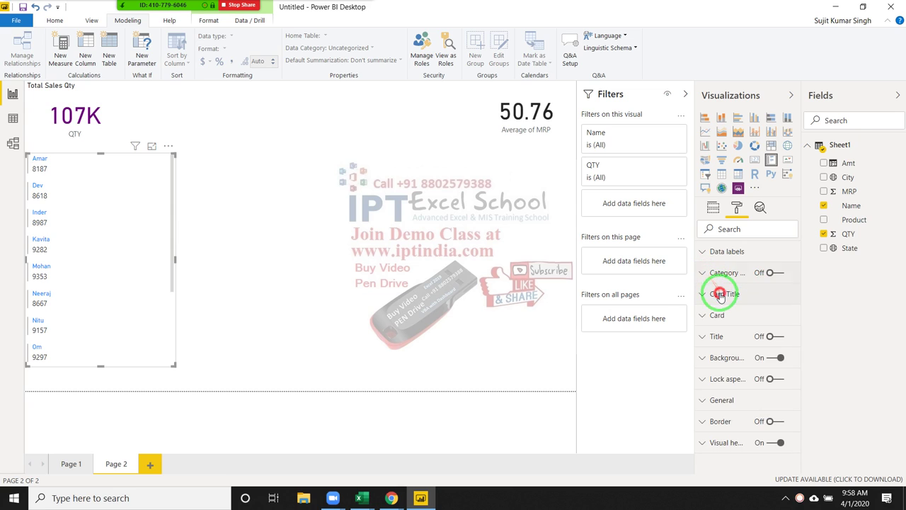
Step: Expand the Card section to reach the outline and bar settings
left_click(720, 296)
scroll(735, 354, "down", 1)
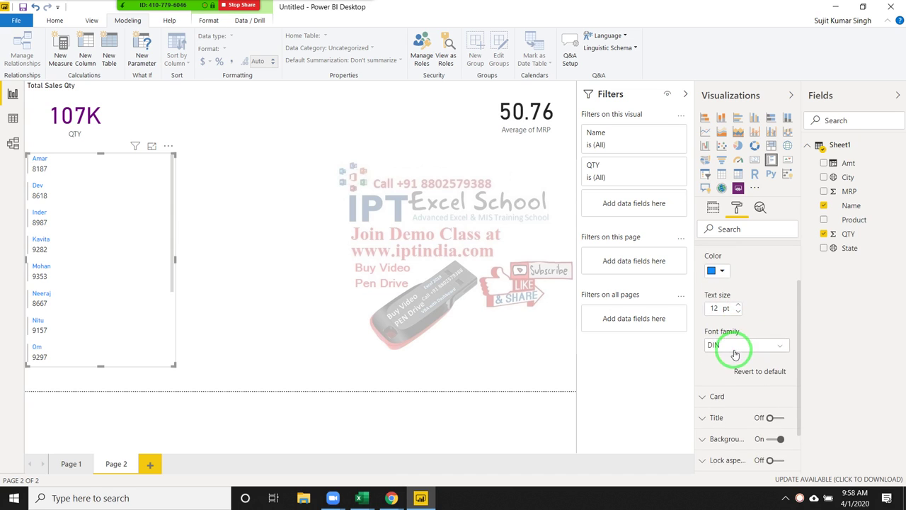
scroll(715, 318, "up", 1)
left_click(702, 299)
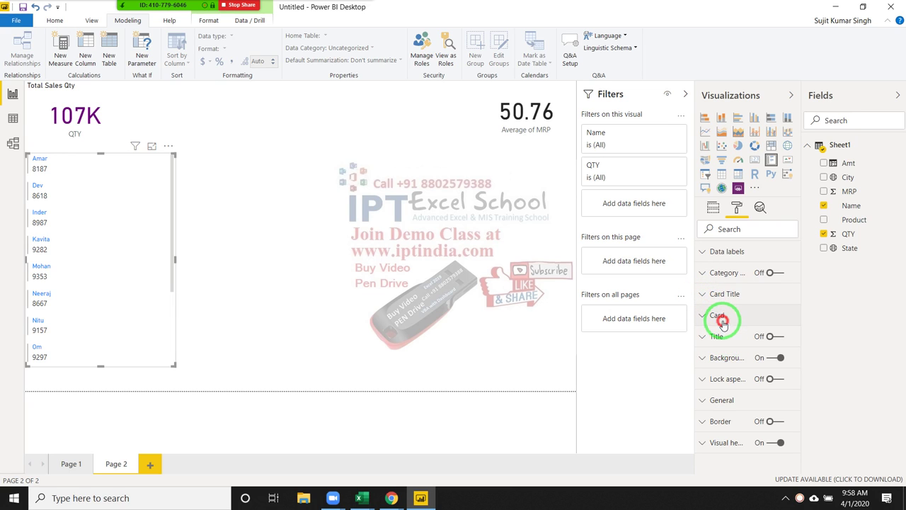
left_click(722, 323)
scroll(723, 324, "down", 1)
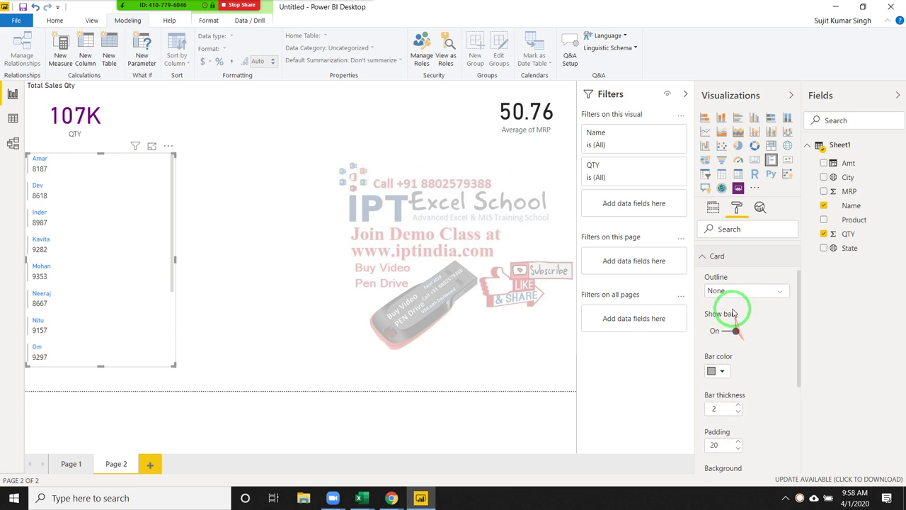
Step: Move the name list toward the page centre and set its row outline weight to 1
left_click(723, 293)
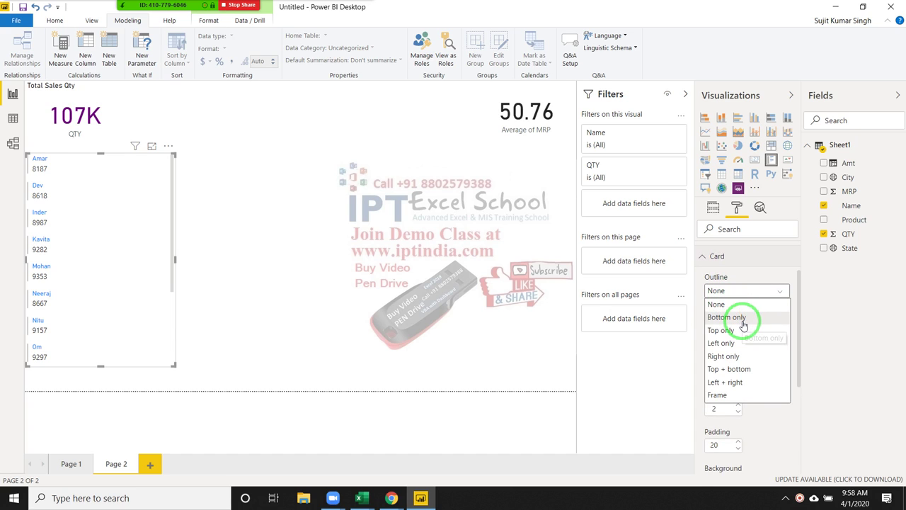
left_click(741, 330)
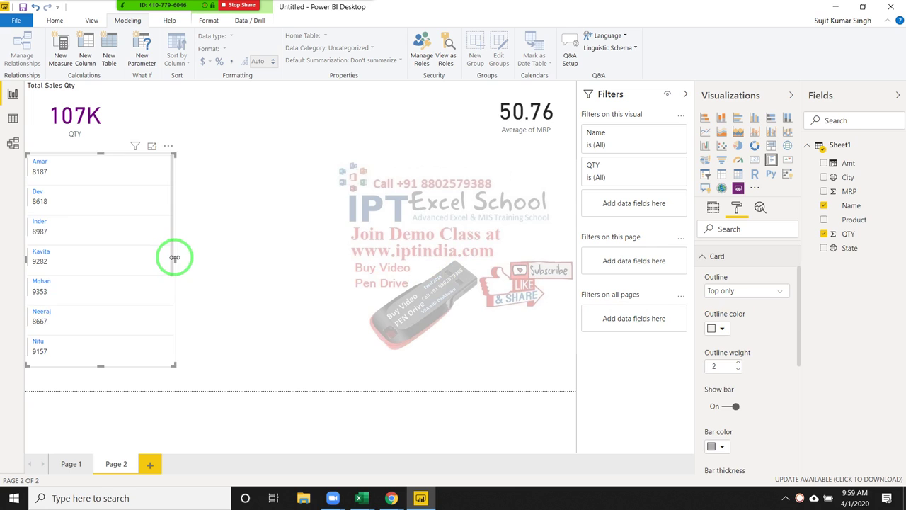
left_click_drag(174, 258, 510, 252)
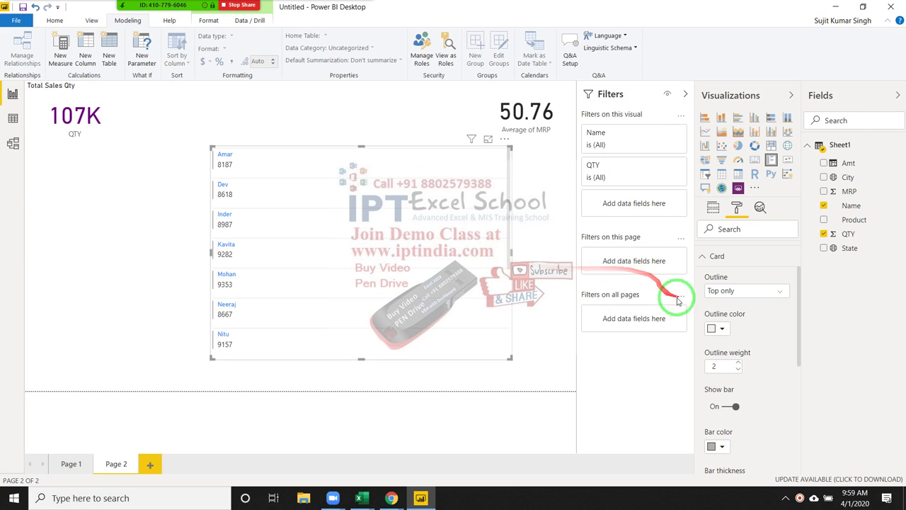
left_click(738, 364)
left_click(739, 364)
left_click(738, 364)
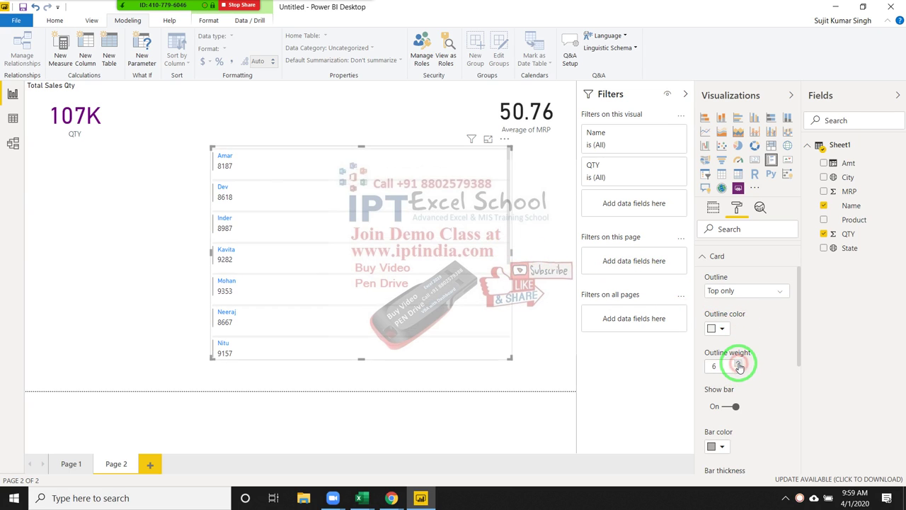
left_click(737, 371)
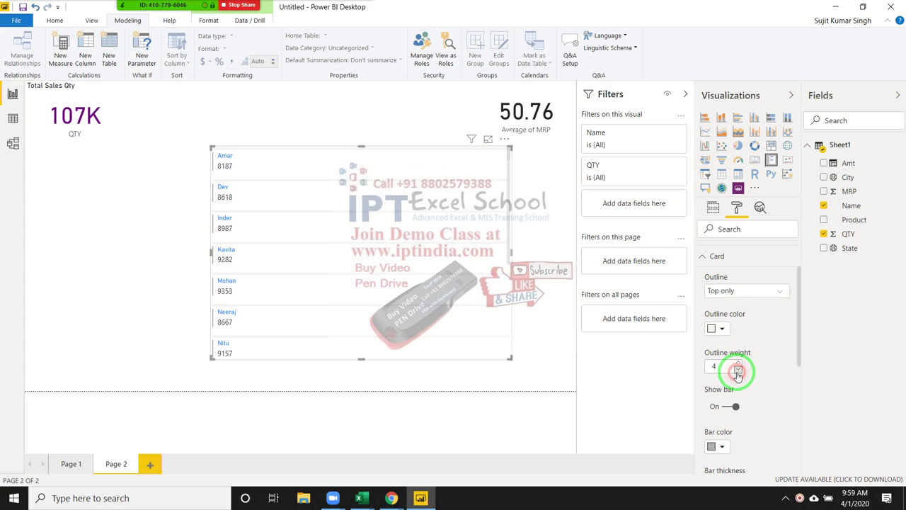
left_click(737, 372)
left_click(737, 371)
left_click(737, 372)
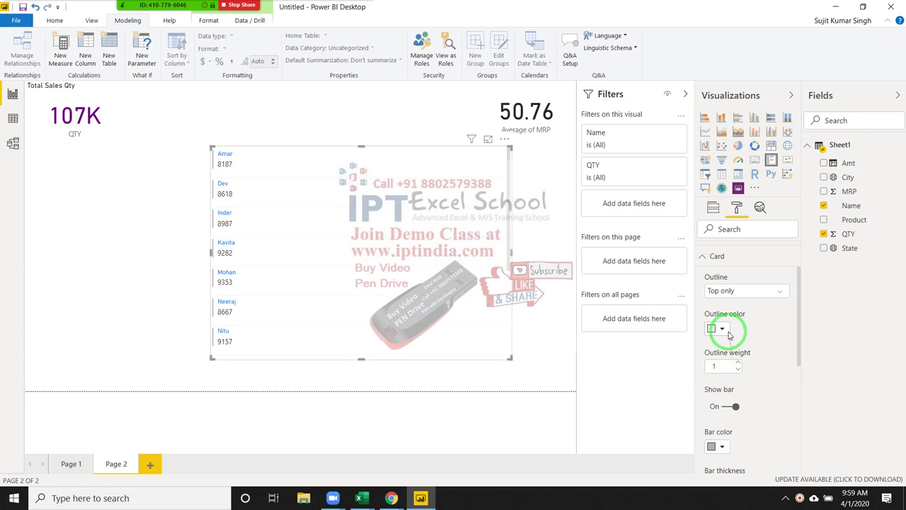
Step: Set the row outline to Top + bottom with black outline colour
left_click(728, 331)
left_click(748, 324)
left_click(732, 290)
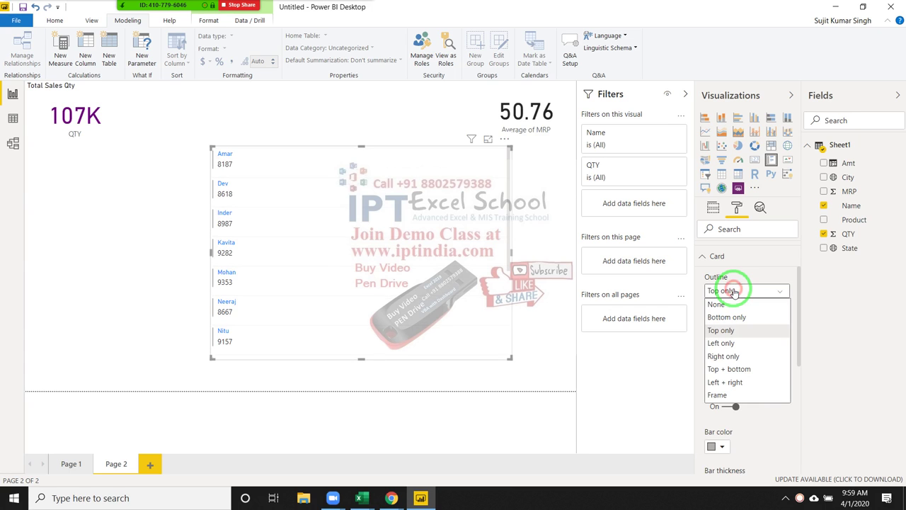
left_click(762, 372)
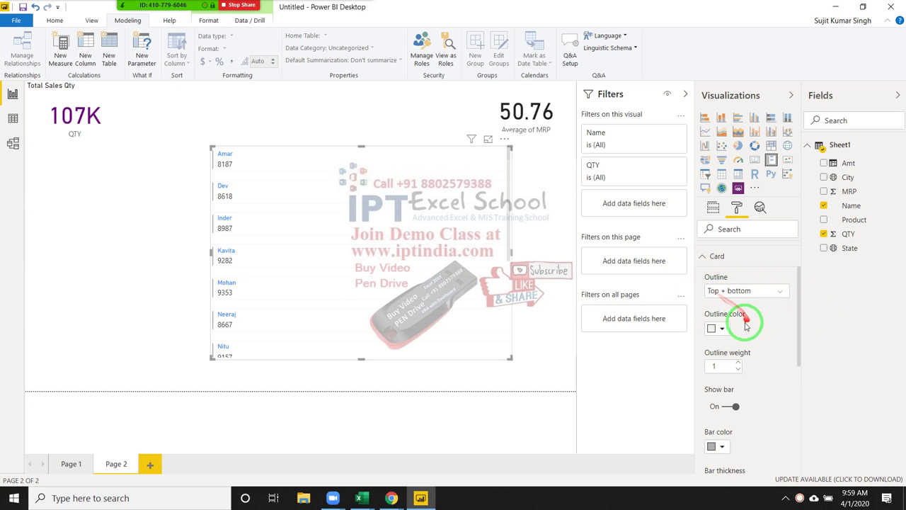
scroll(756, 390, "down", 2)
scroll(756, 393, "down", 2)
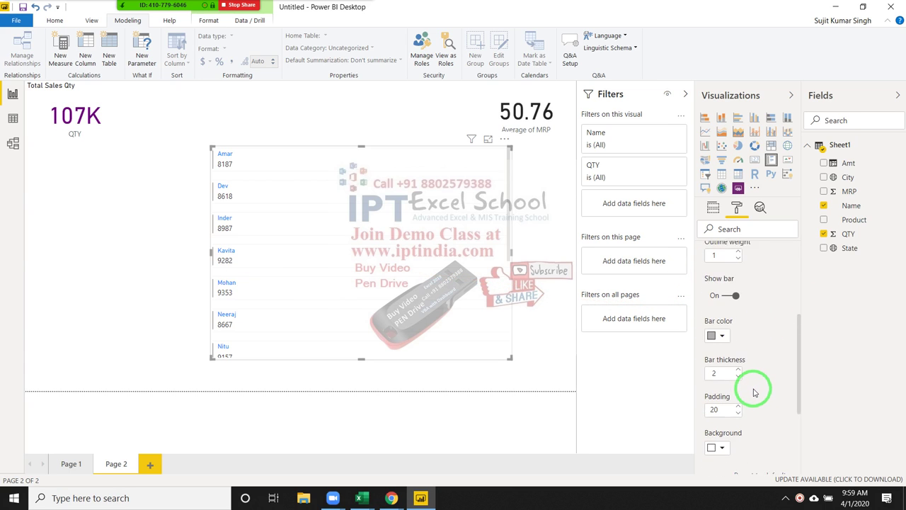
scroll(755, 393, "up", 4)
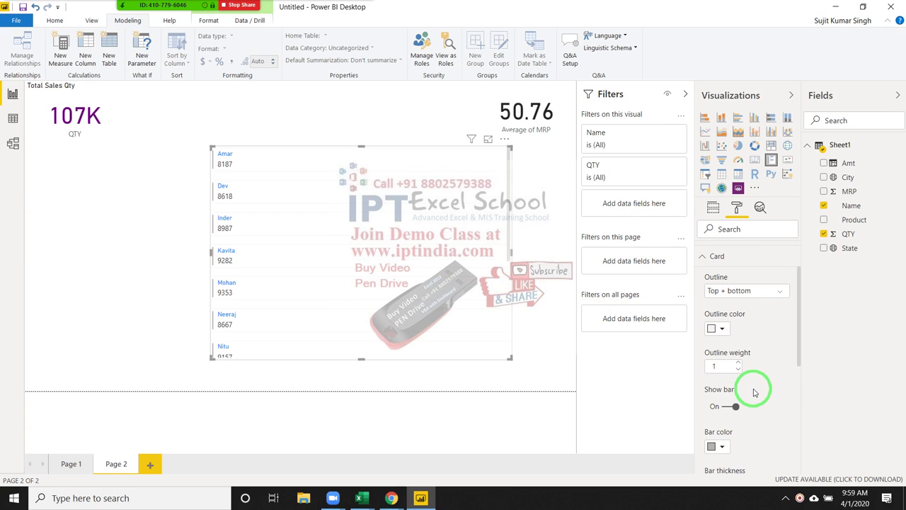
left_click(719, 328)
left_click(752, 285)
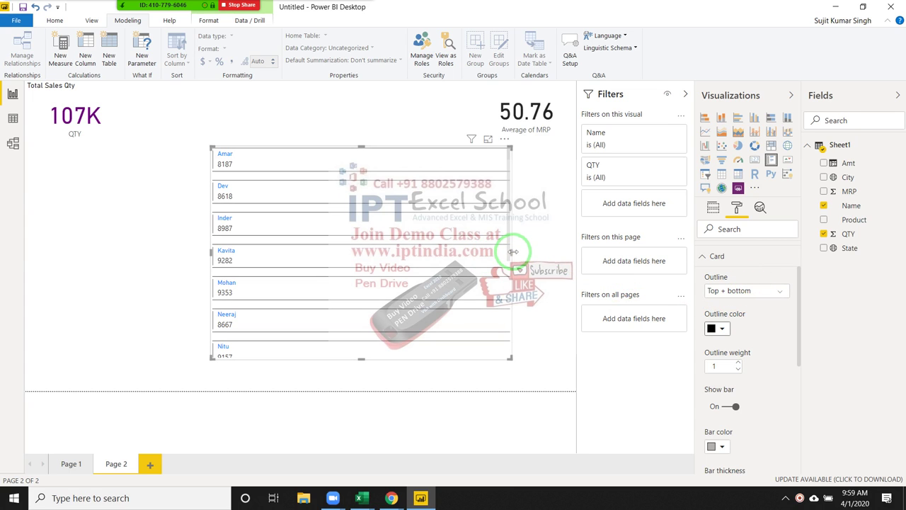
Step: Narrow the name list from its right edge and switch its title on
left_click_drag(513, 251, 333, 252)
left_click(495, 283)
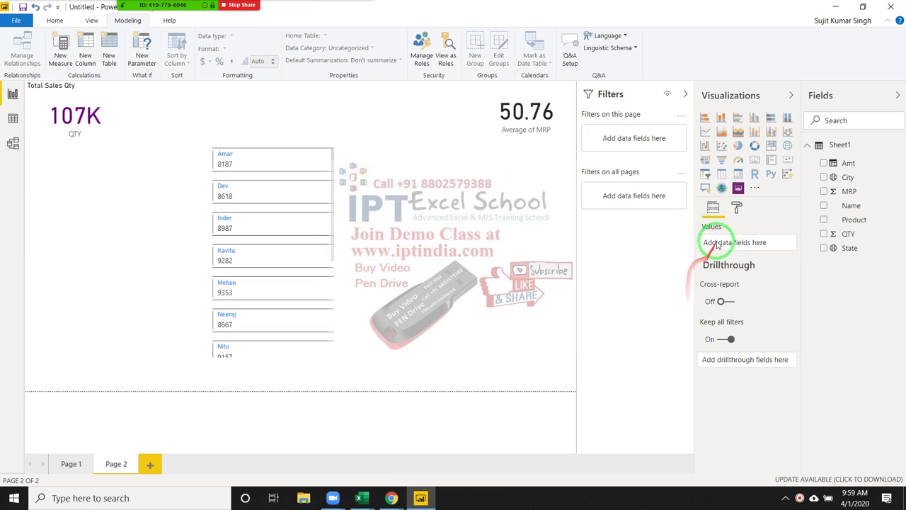
left_click(737, 207)
left_click(304, 245)
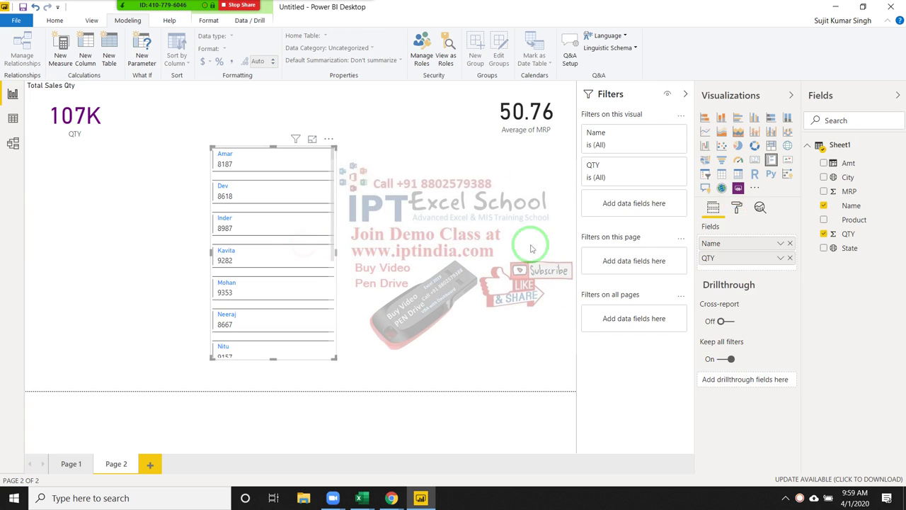
left_click(737, 215)
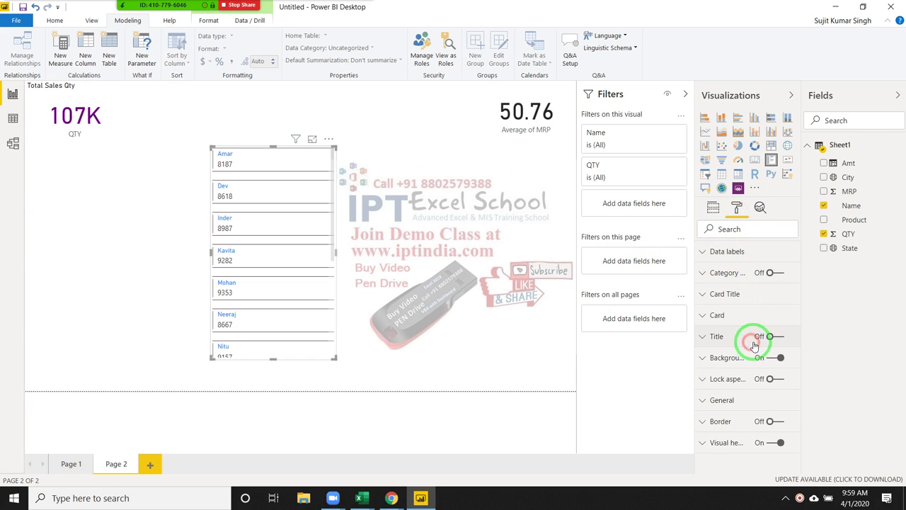
left_click(773, 338)
left_click(773, 337)
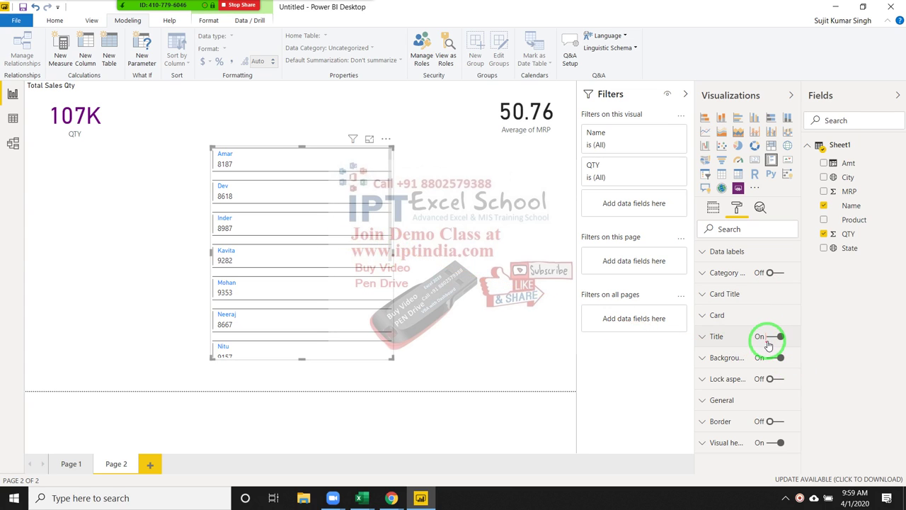
left_click(769, 340)
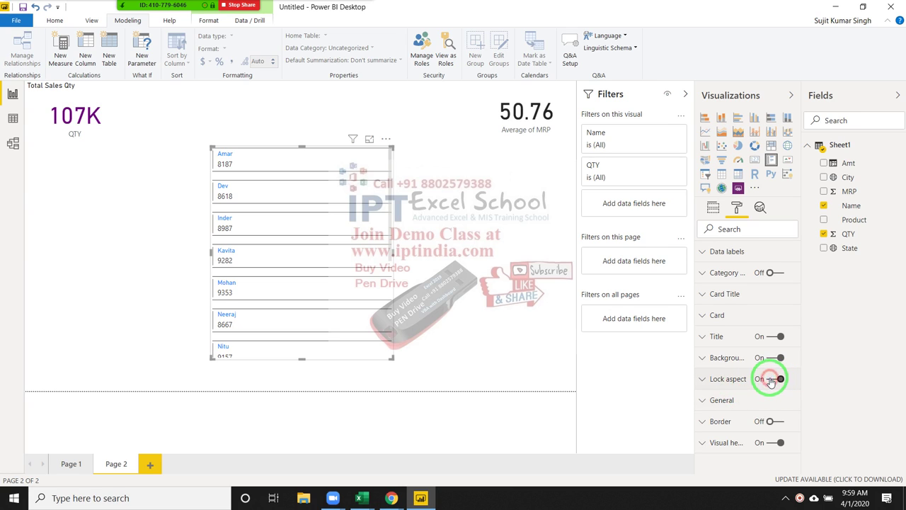
Step: Toggle Lock aspect and move the name list to the left edge beneath the 107K card
left_click(770, 380)
left_click(728, 401)
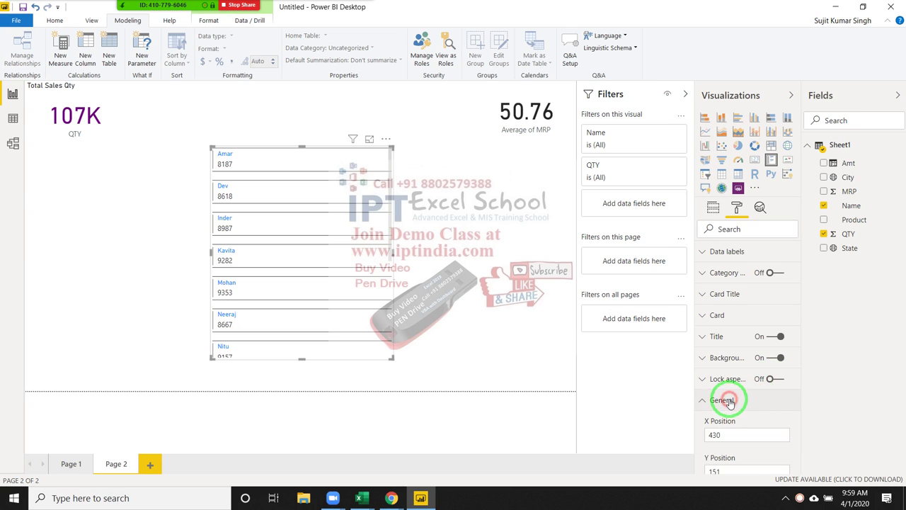
left_click(729, 401)
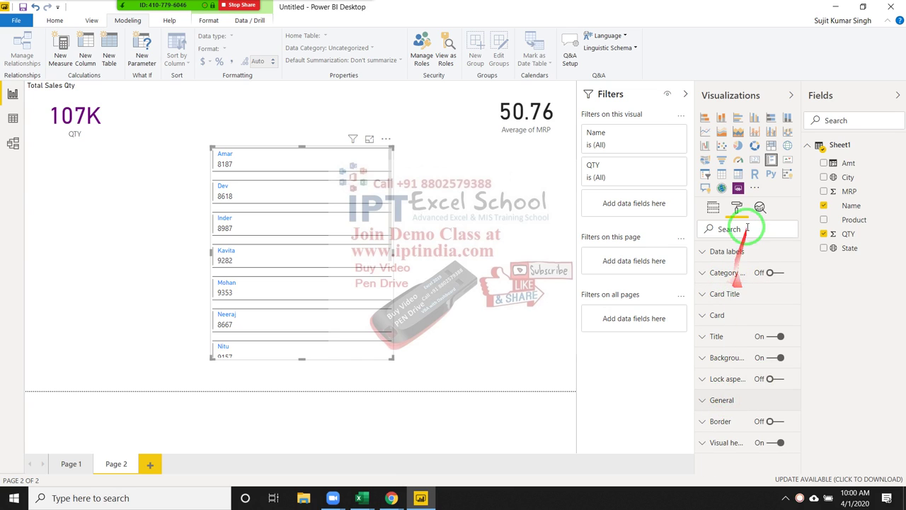
left_click(713, 208)
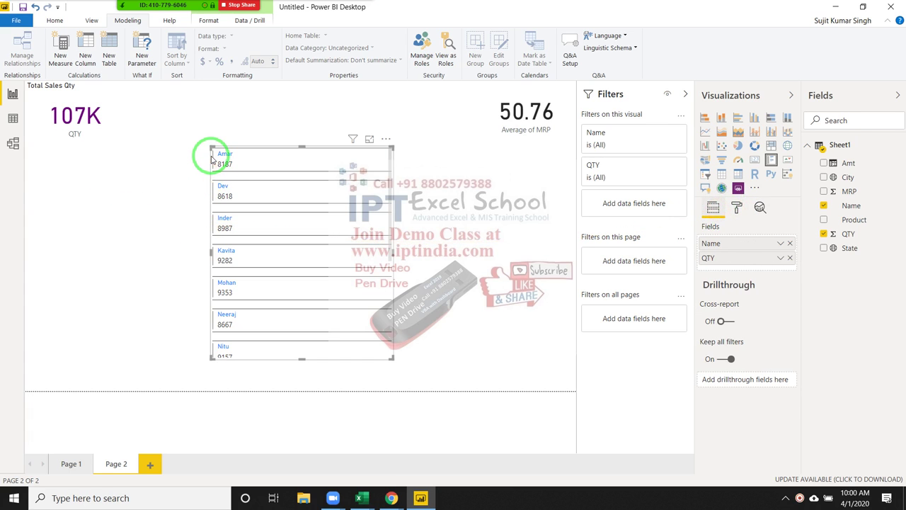
left_click_drag(211, 156, 35, 154)
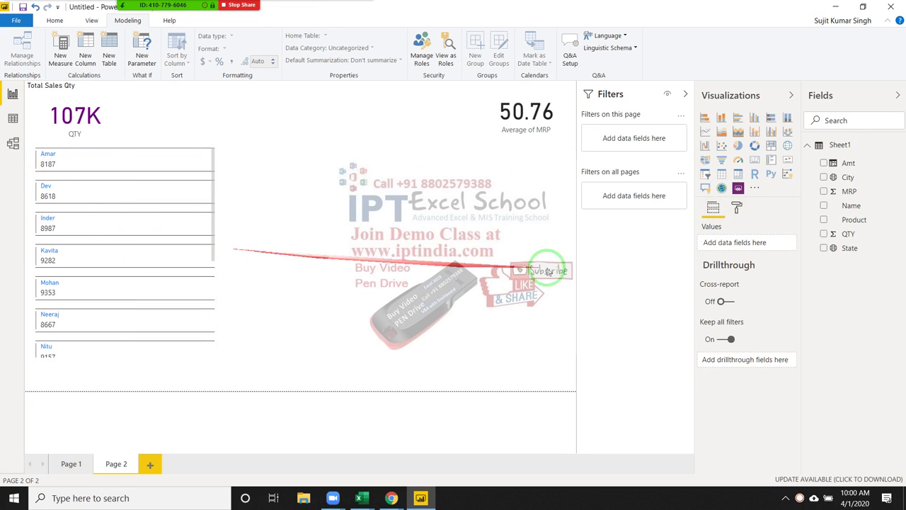
left_click(188, 158)
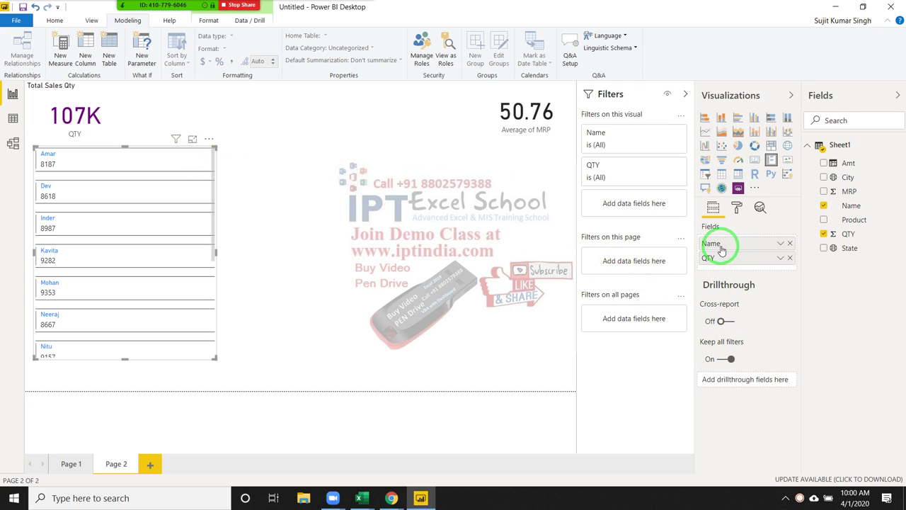
left_click(738, 209)
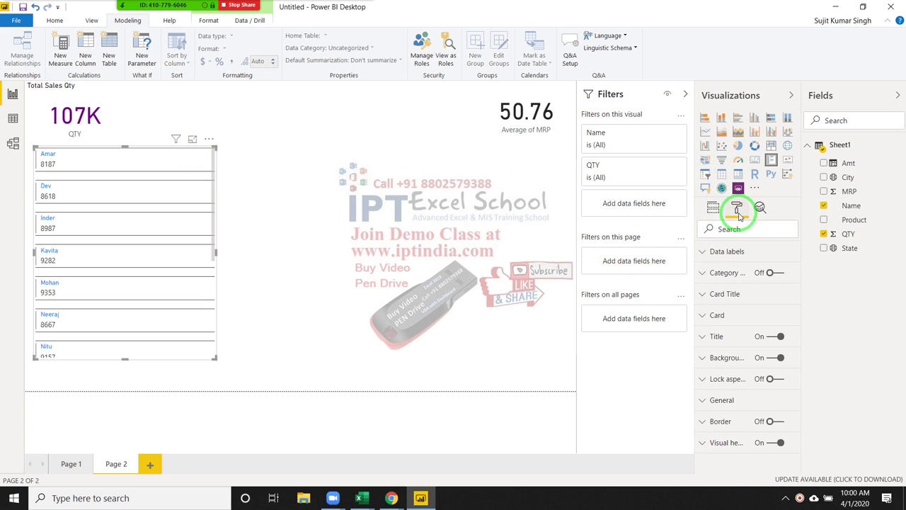
Step: Toggle the Data labels options and try resizing the name list card taller, wider and shorter
left_click(736, 252)
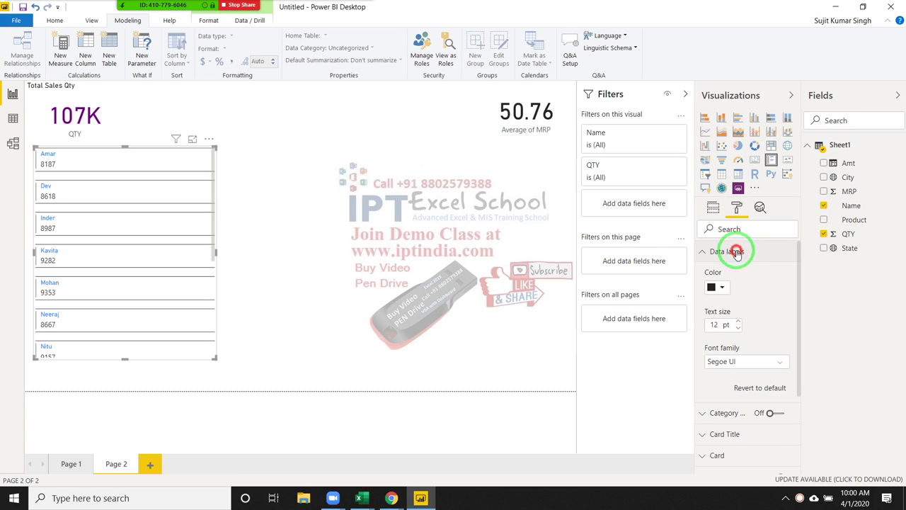
left_click(737, 253)
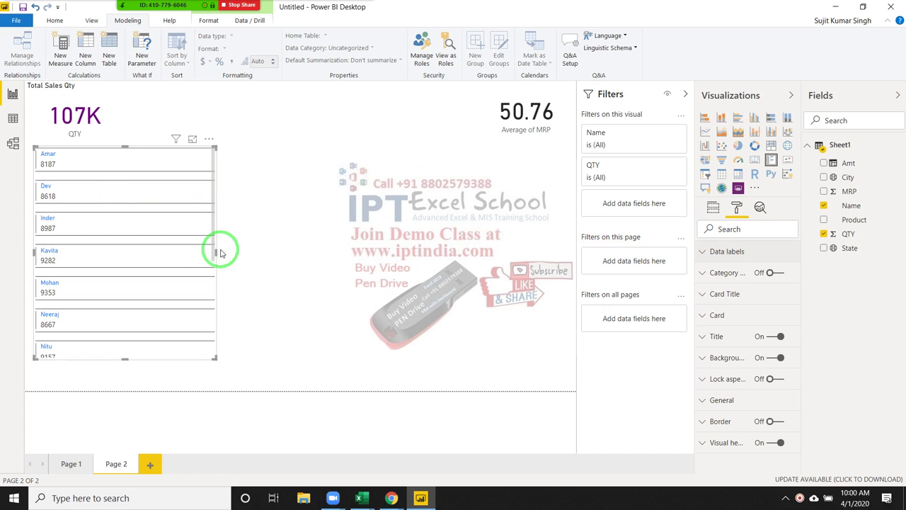
left_click_drag(124, 359, 122, 390)
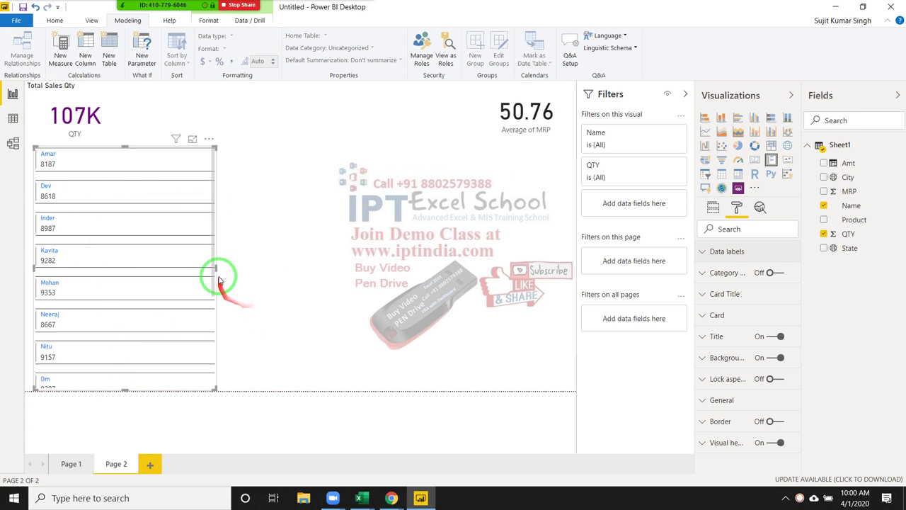
left_click_drag(216, 268, 554, 269)
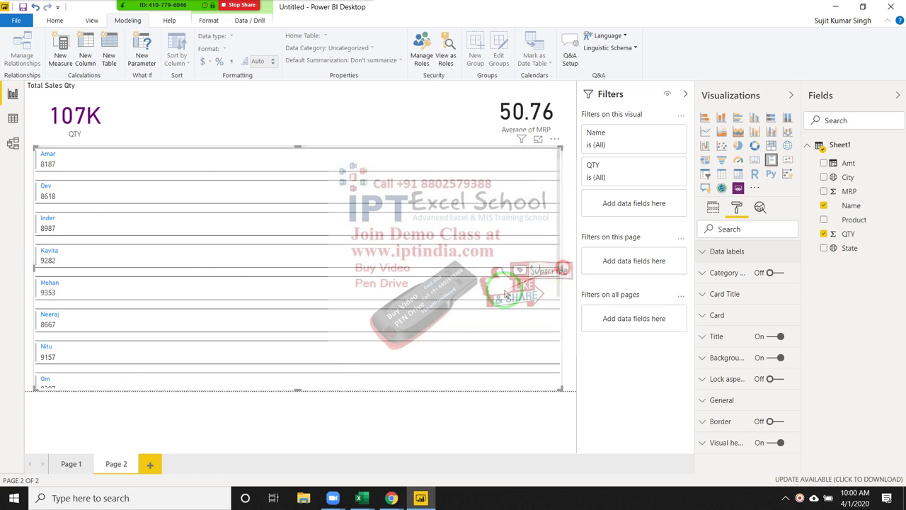
left_click_drag(298, 388, 291, 180)
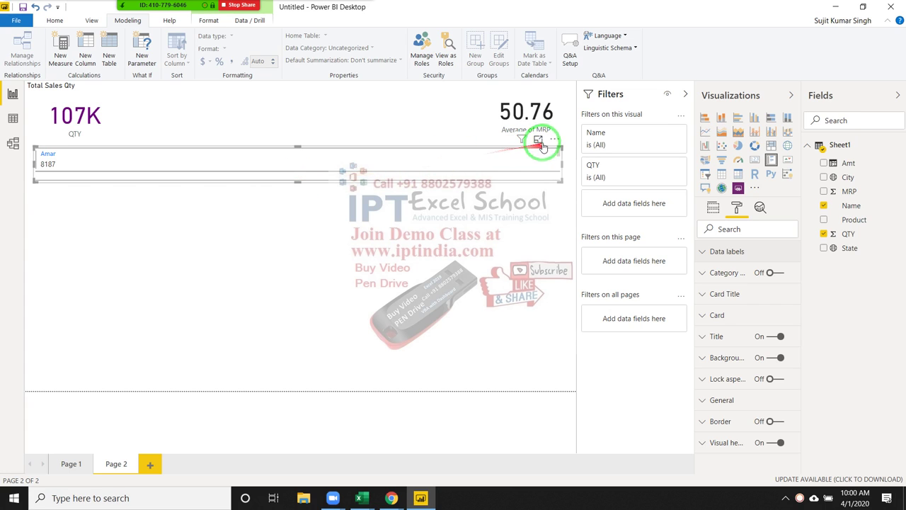
left_click(556, 139)
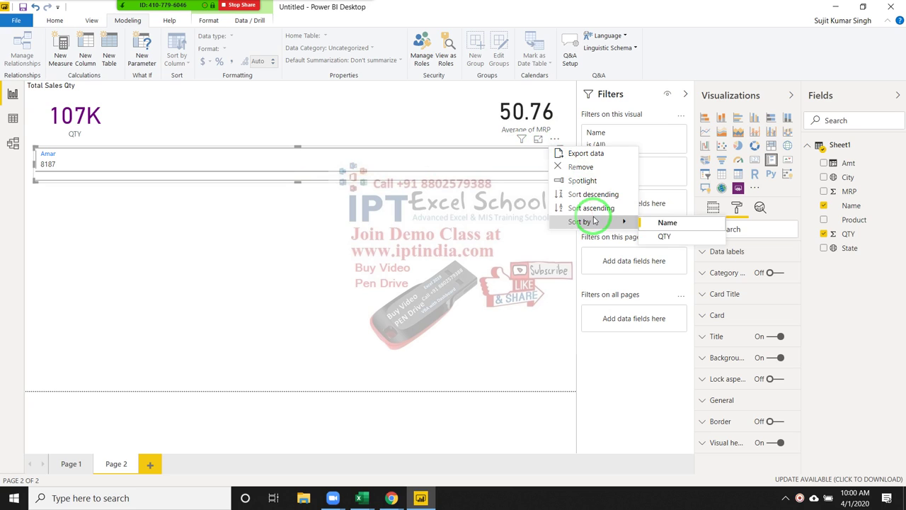
left_click(525, 140)
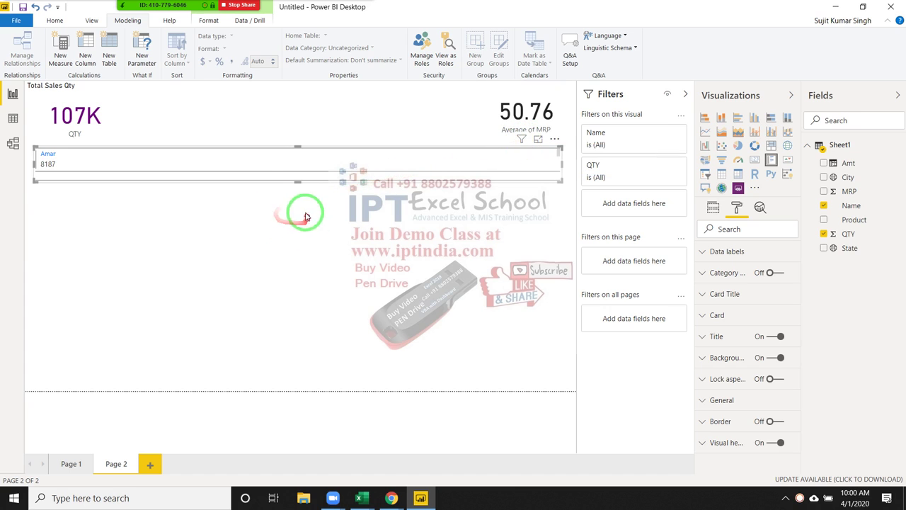
Step: Stretch the name list card into a narrow, tall column down the left side
left_click_drag(298, 183, 304, 389)
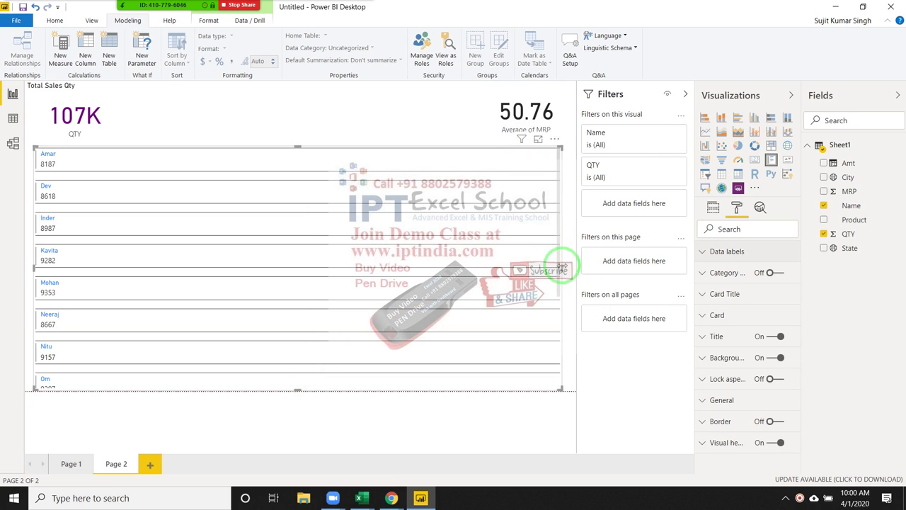
left_click_drag(539, 267, 166, 248)
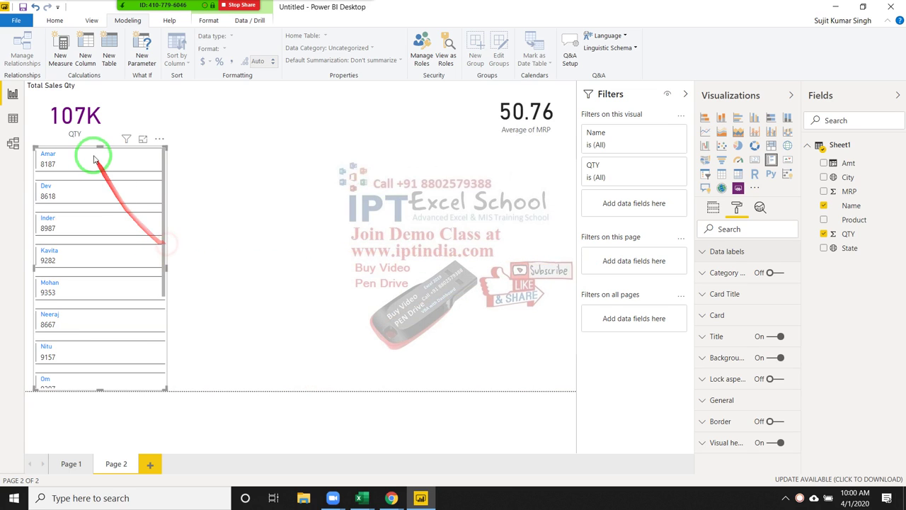
left_click_drag(84, 155, 371, 200)
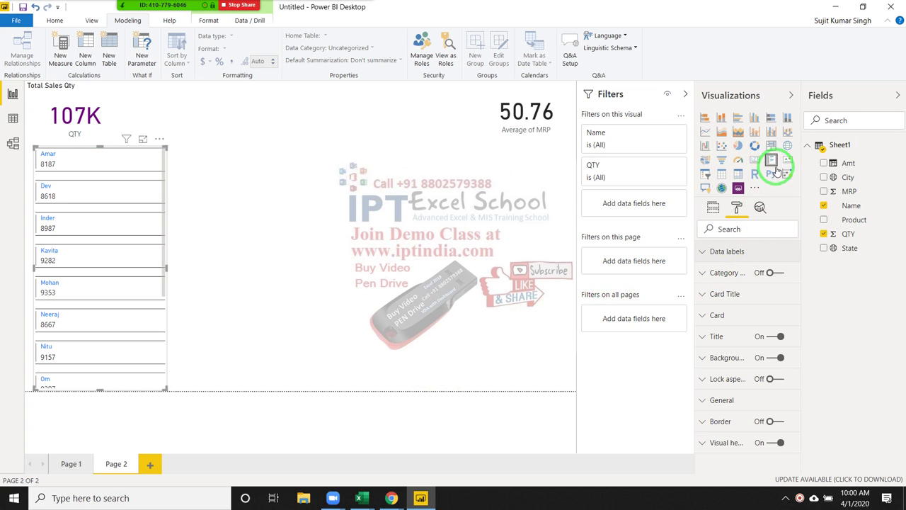
left_click(122, 157)
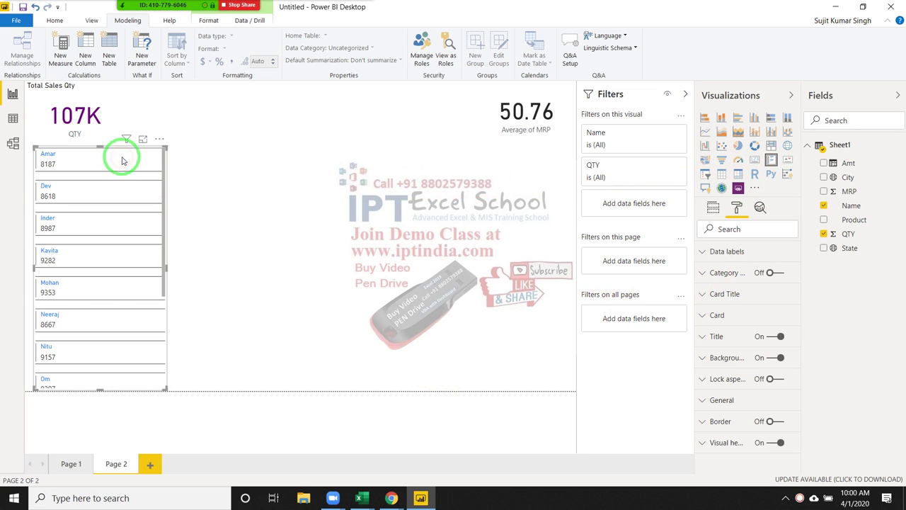
Step: Replace the name list card with a KPI visual using Name as its trend axis
key("Delete")
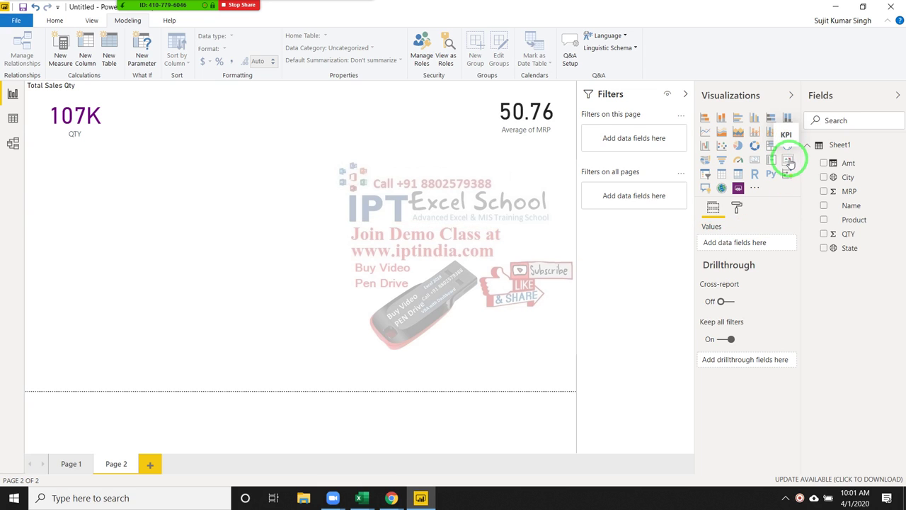
left_click(788, 163)
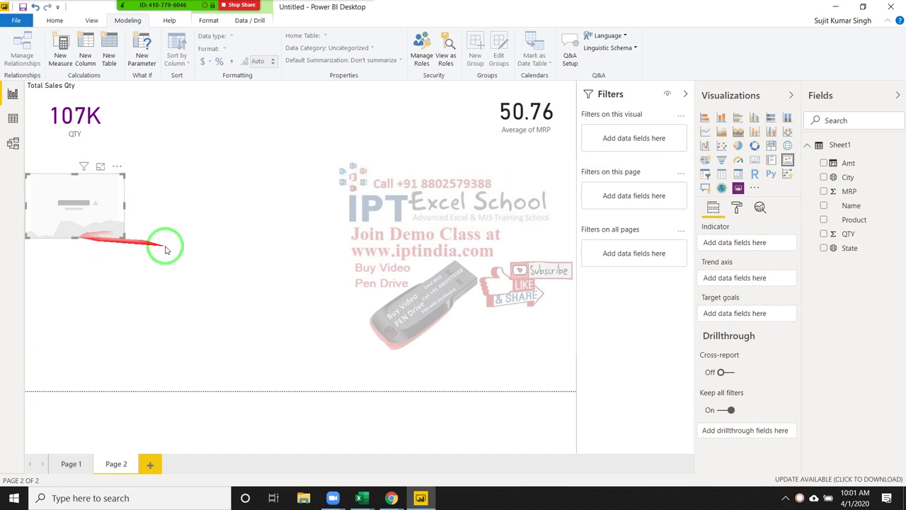
left_click_drag(852, 206, 103, 230)
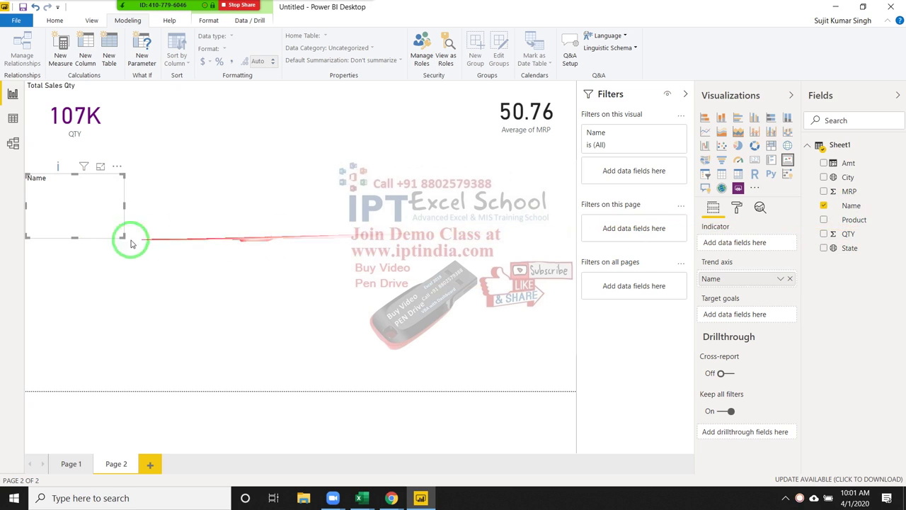
left_click_drag(124, 236, 128, 185)
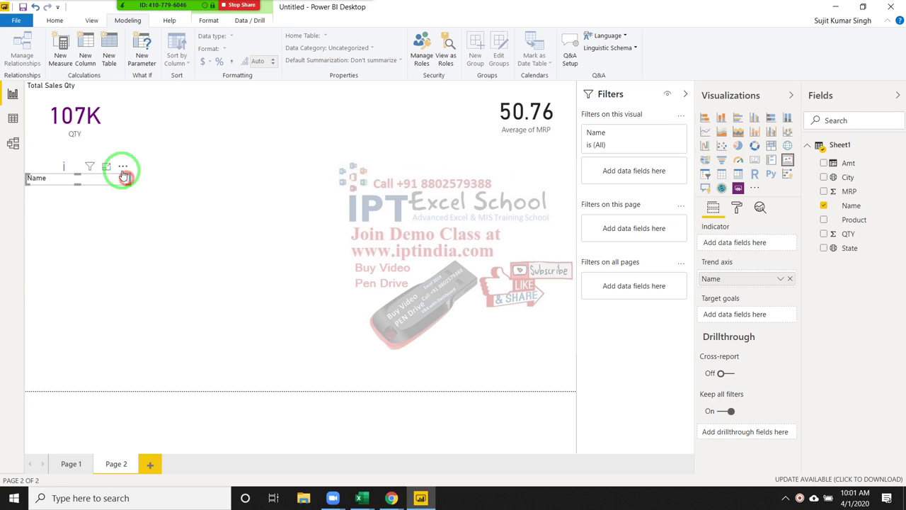
Step: Check the KPI visual's filters and dismiss the 'Can't display this visual' message
left_click(75, 186)
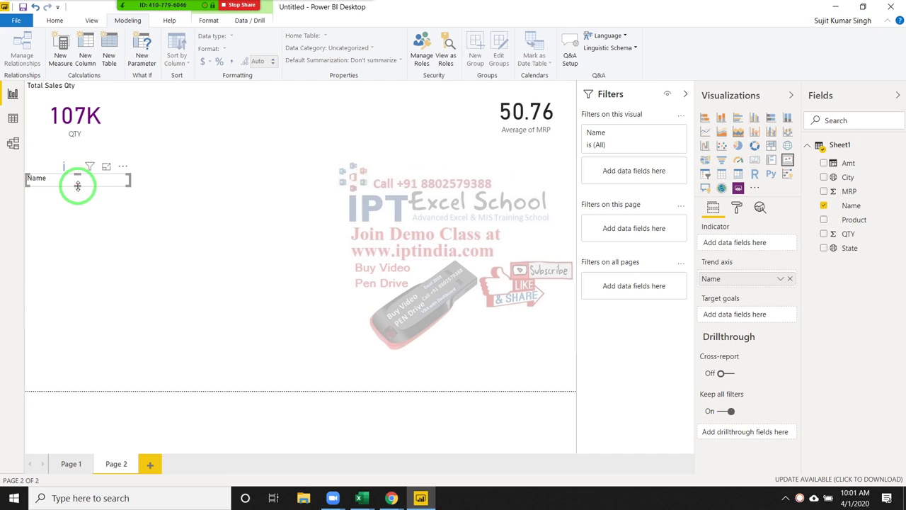
left_click(78, 191)
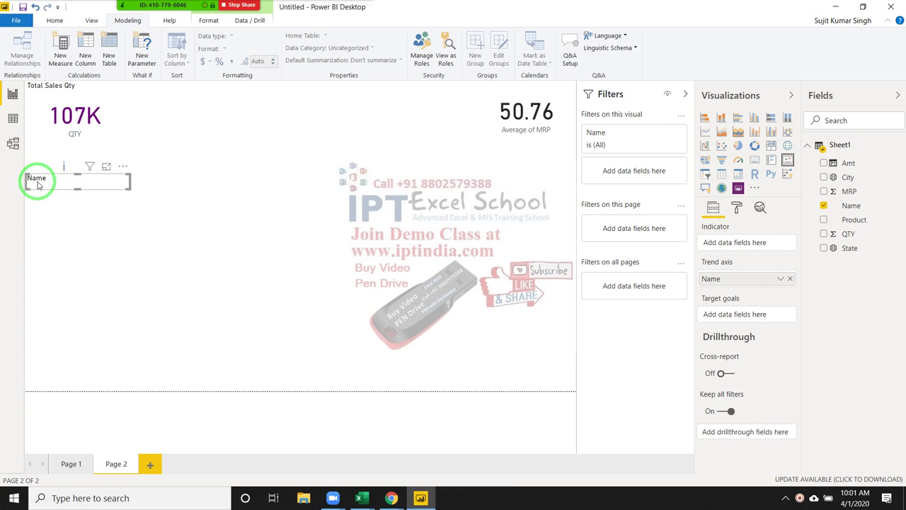
left_click(46, 202)
left_click(36, 178)
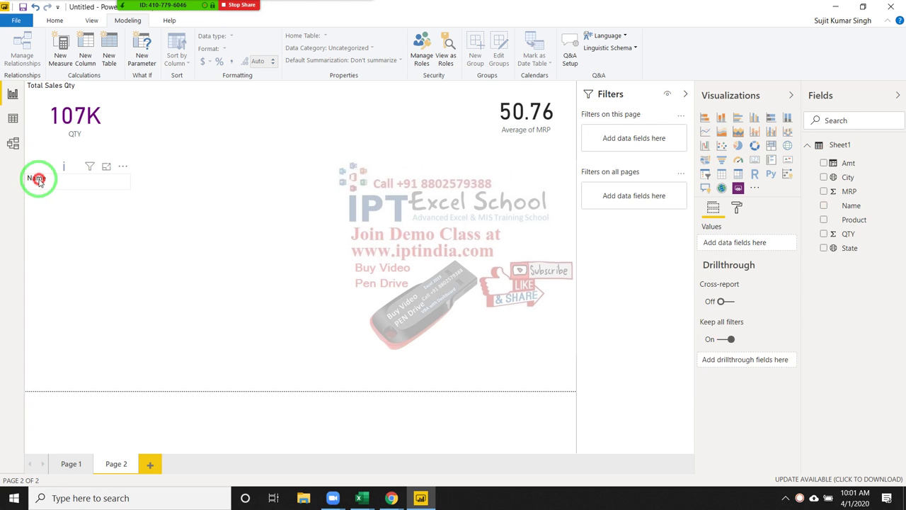
left_click(90, 166)
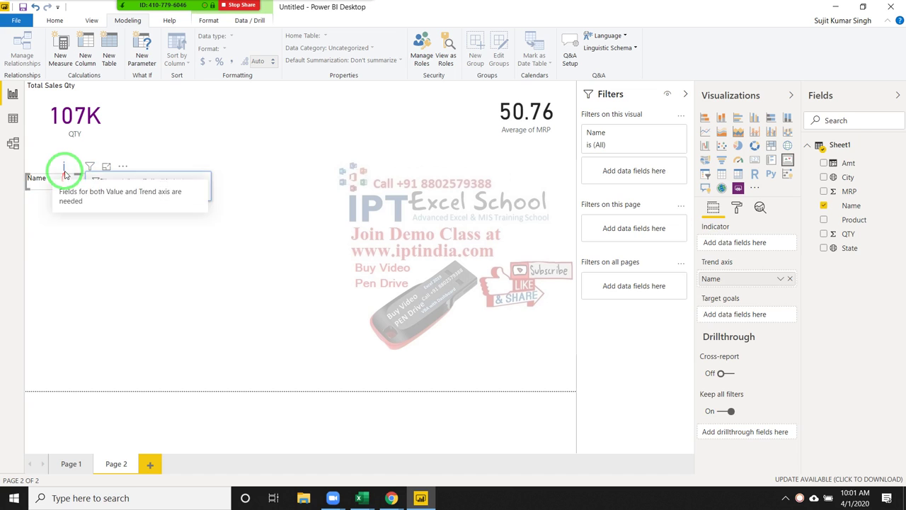
left_click(63, 170)
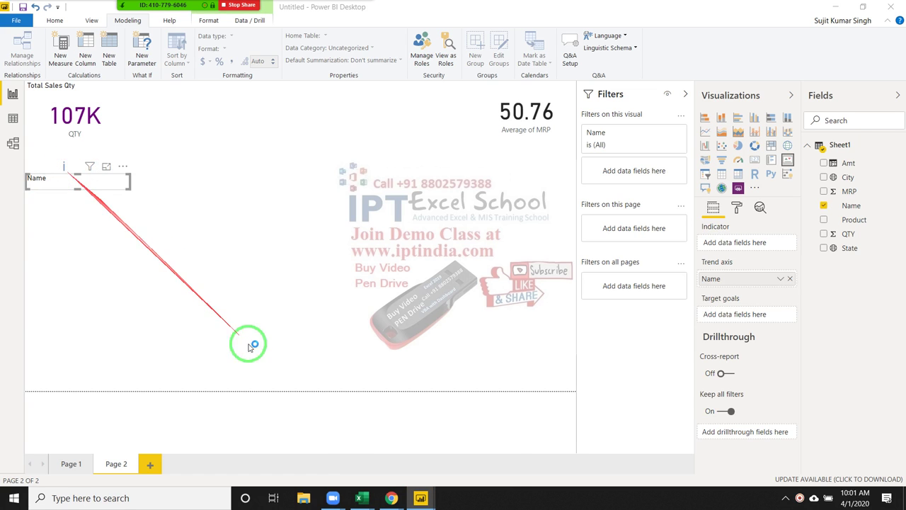
mouse_move(425, 495)
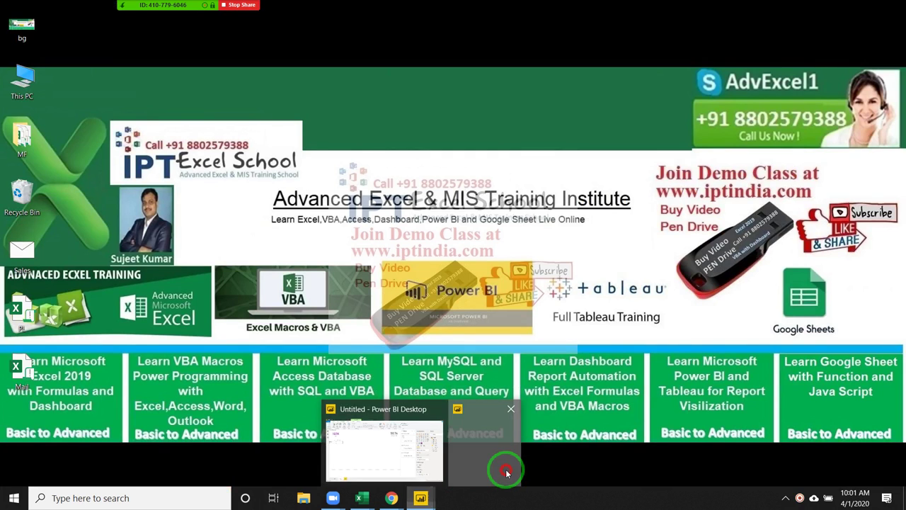
left_click(509, 476)
mouse_move(437, 499)
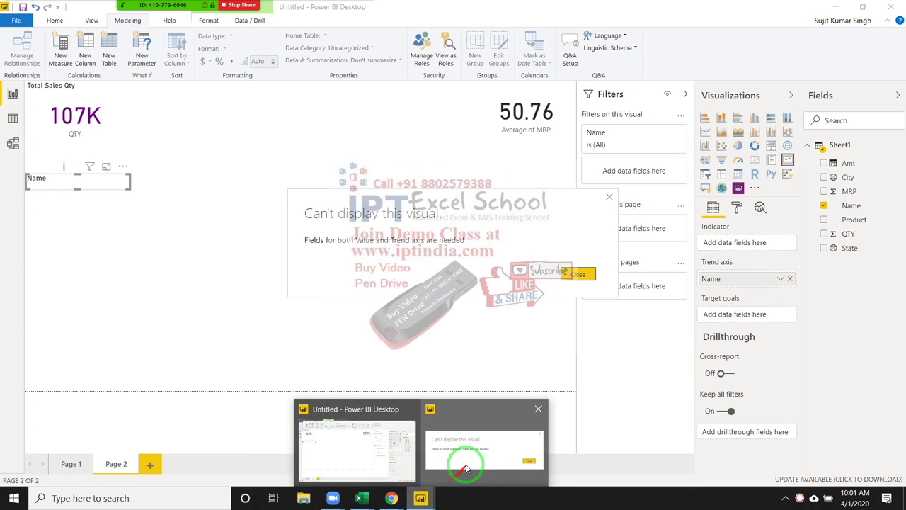
left_click(580, 274)
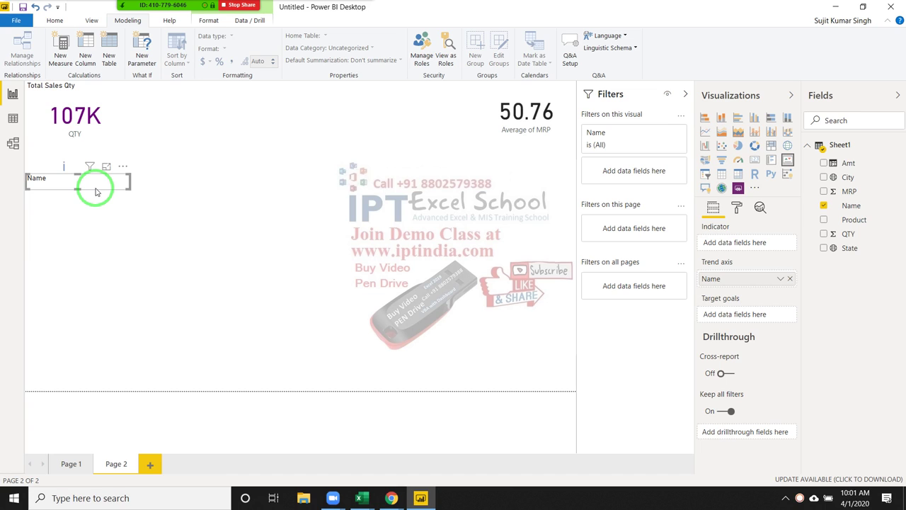
Step: Swap the KPI visual for a Name slicer enlarged to list every name
key("Delete")
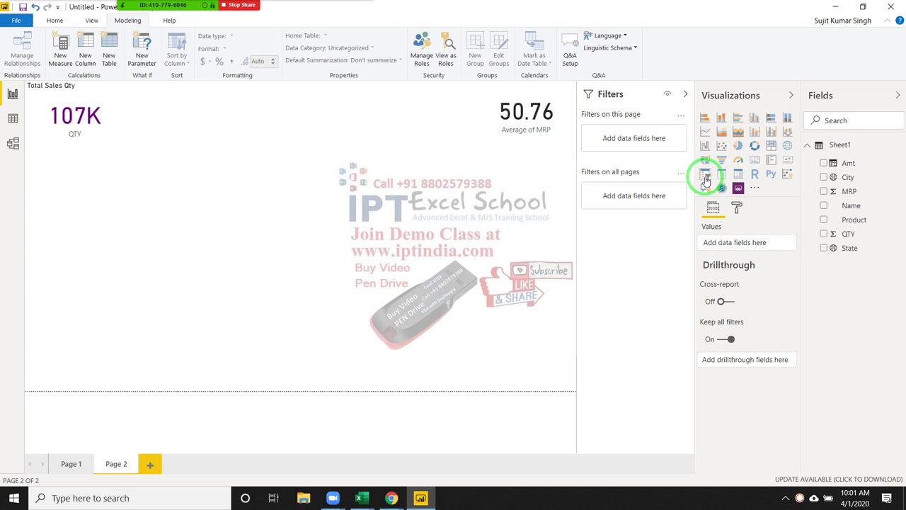
left_click(705, 175)
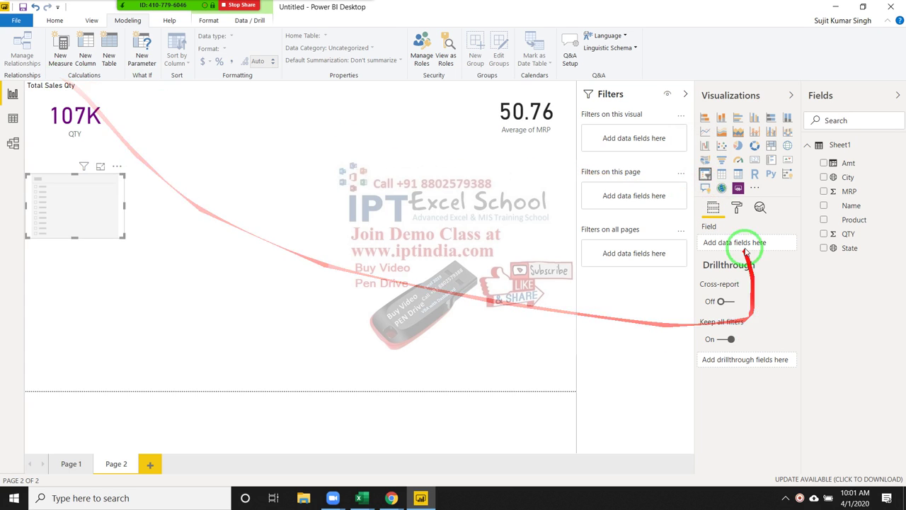
left_click(824, 205)
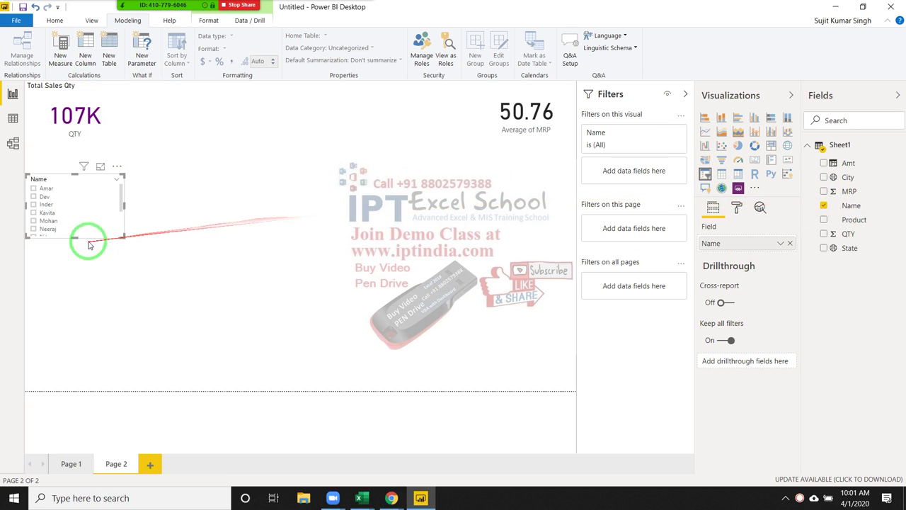
left_click_drag(120, 239, 119, 319)
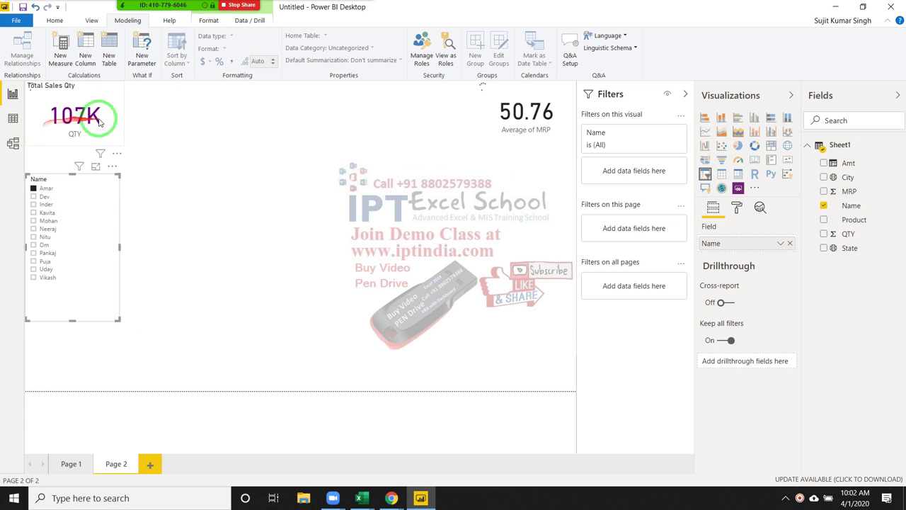
left_click_drag(587, 145, 7, 278)
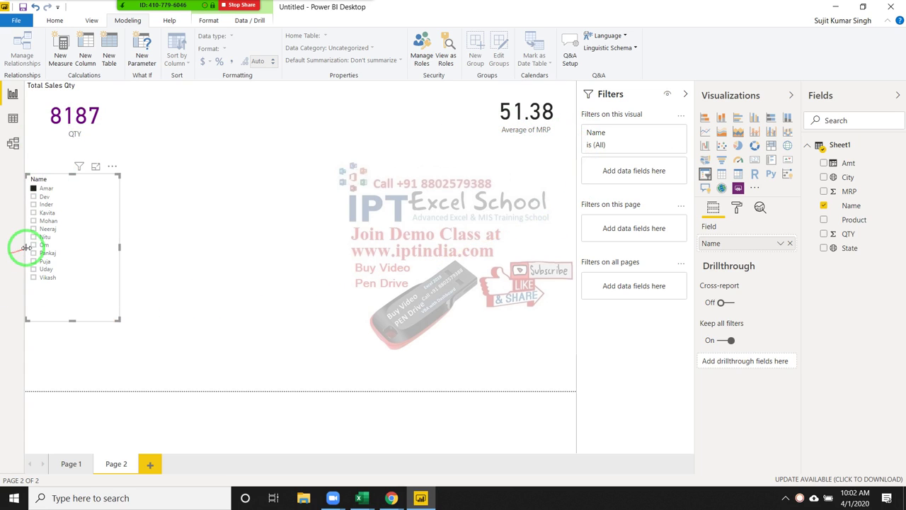
Step: Filter the cards to Dev, then back to Amar (QTY 8187, average MRP 51.38)
left_click(33, 197)
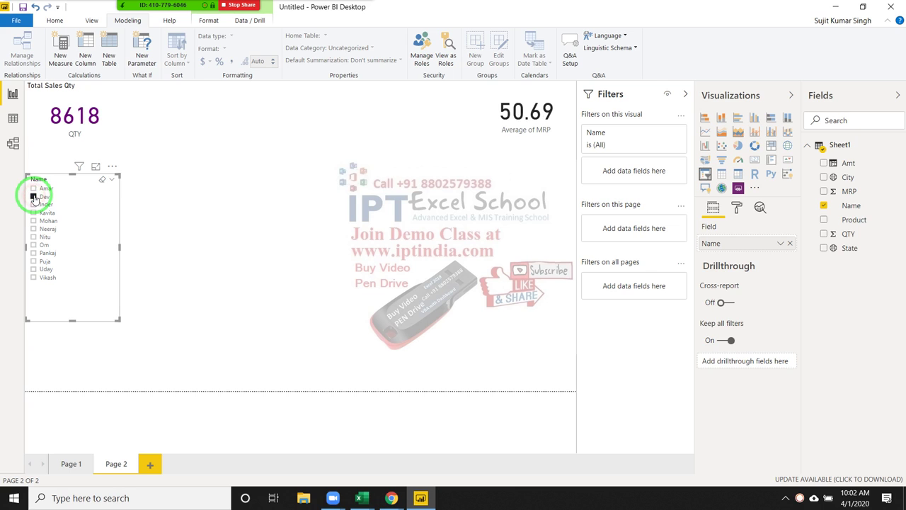
left_click(32, 213)
left_click(32, 188)
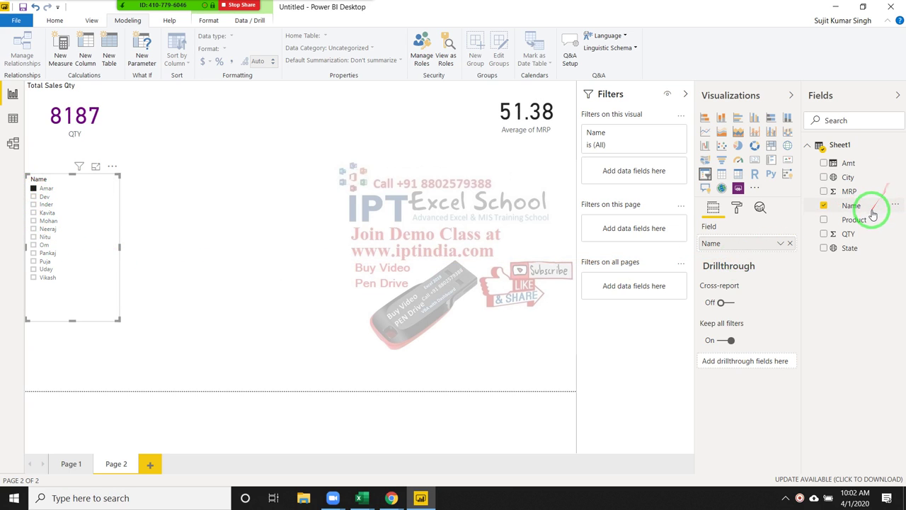
left_click(329, 180)
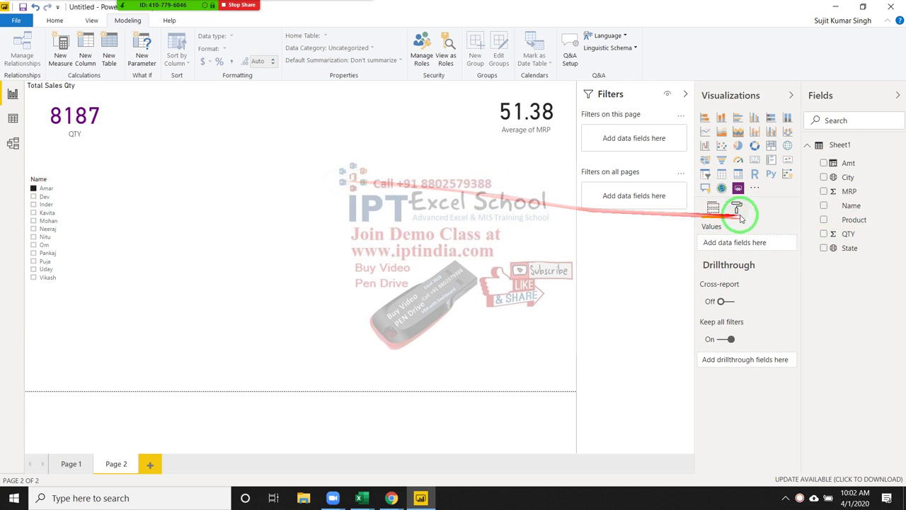
Step: Add an enlarged Product slicer beside the Name slicer
left_click(708, 174)
mouse_move(47, 326)
left_mouse_down()
mouse_move(91, 315)
mouse_move(140, 185)
left_mouse_up()
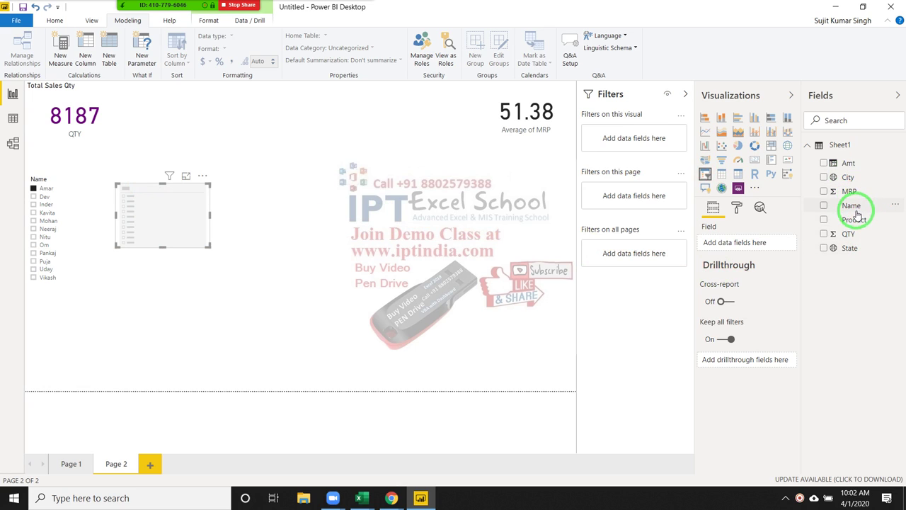
left_click_drag(859, 219, 163, 198)
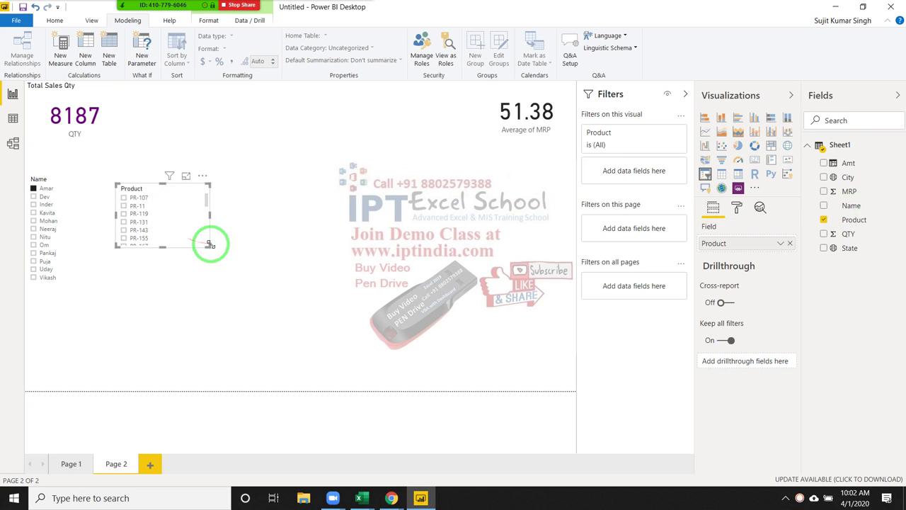
left_click_drag(195, 245, 230, 322)
left_click(234, 327)
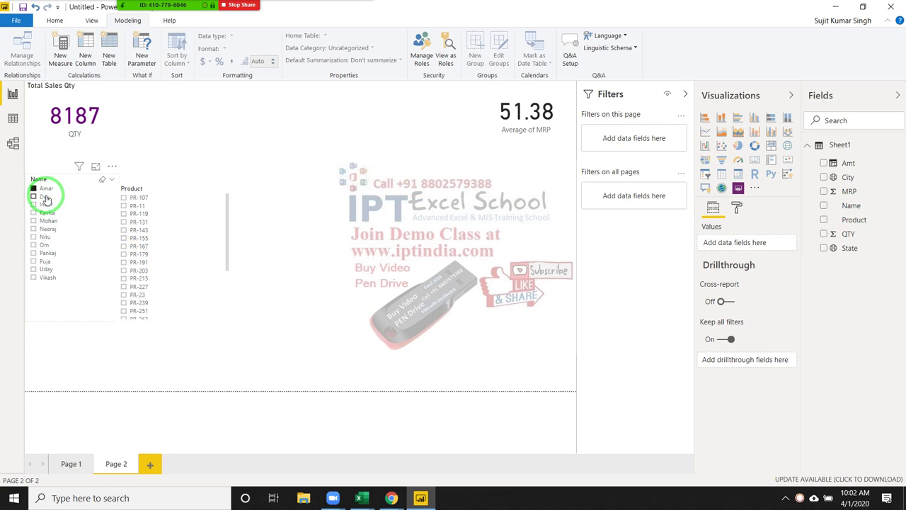
Step: Filter to Dev and product PR-103, giving QTY 360 and average MRP 45.86
left_click(44, 196)
left_click(124, 222)
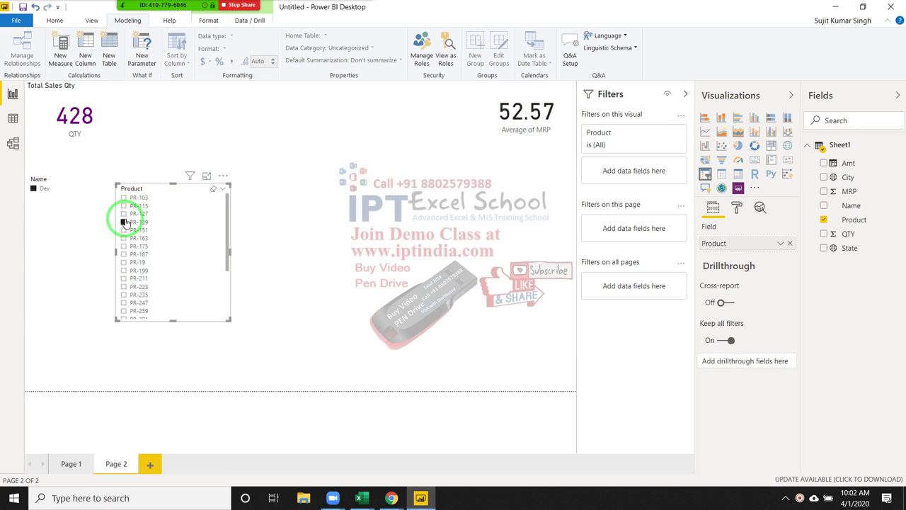
left_click(122, 198)
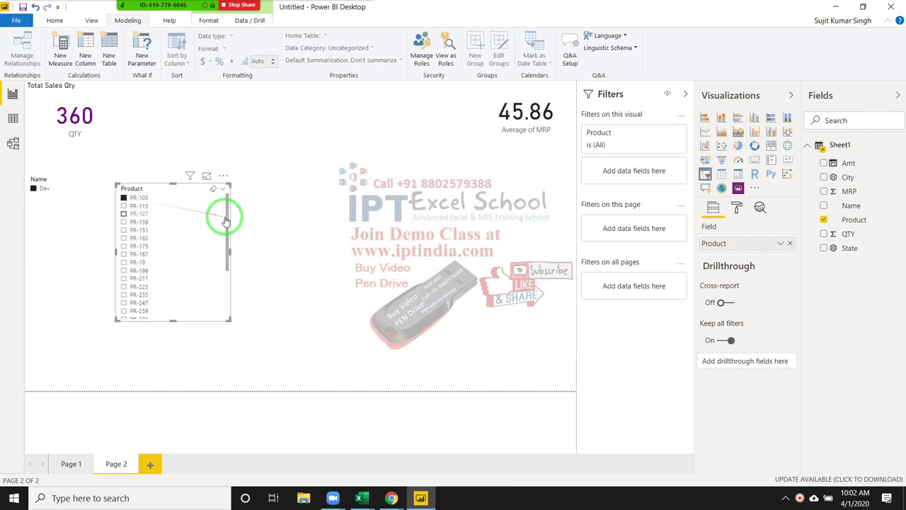
Step: Delete the Product and Name slicers so the cards show 107K QTY and 50.76 MRP
key("Delete")
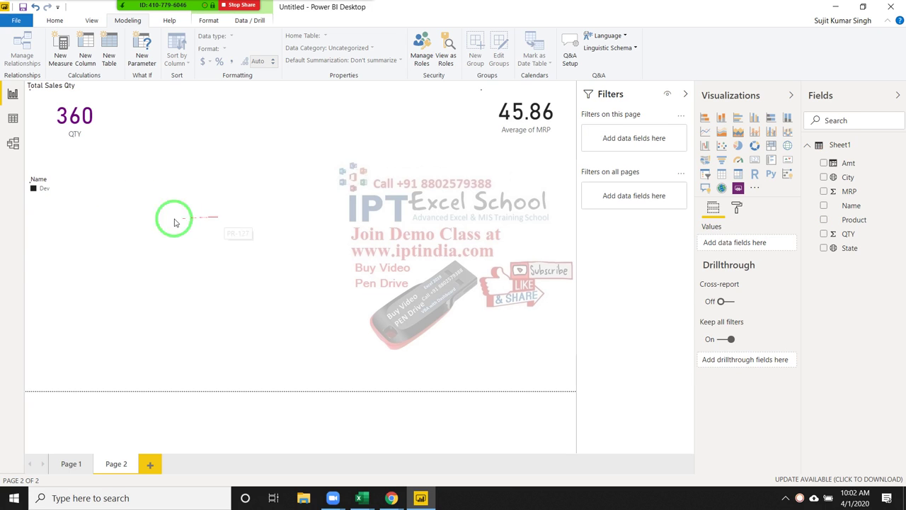
left_click(106, 213)
key("Delete")
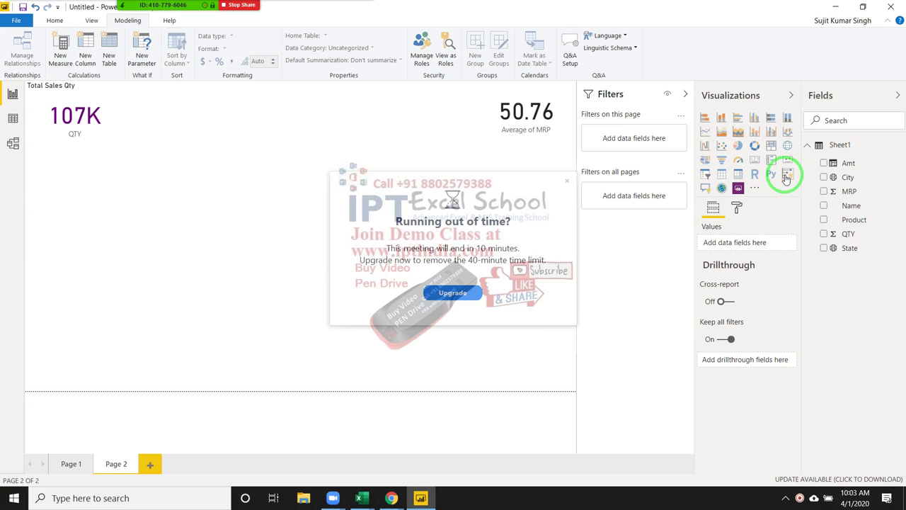
Step: Add a Q&A visual, move it lower, then delete it again
left_click(707, 191)
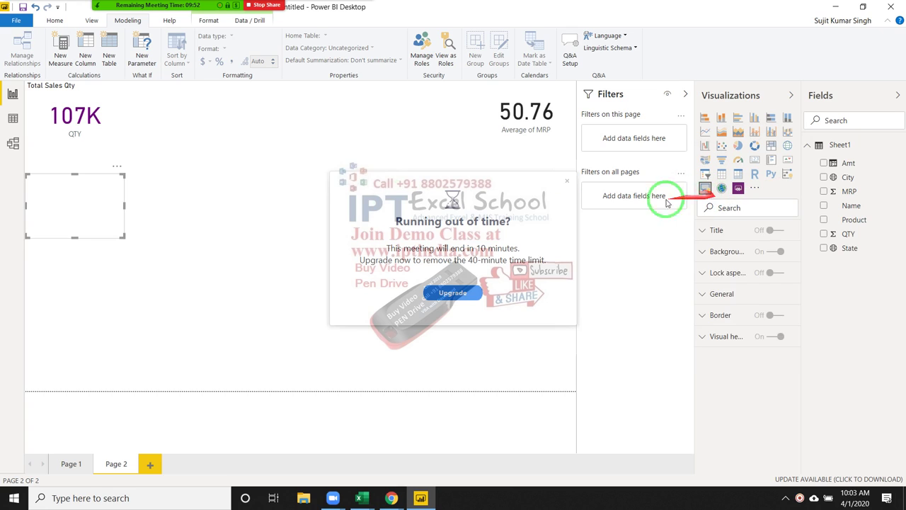
left_click_drag(80, 196, 85, 222)
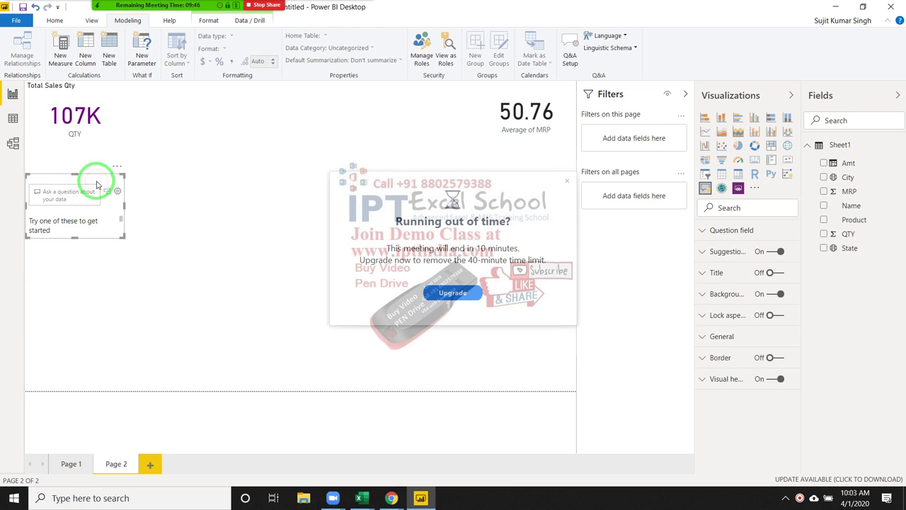
key("Delete")
left_click(566, 180)
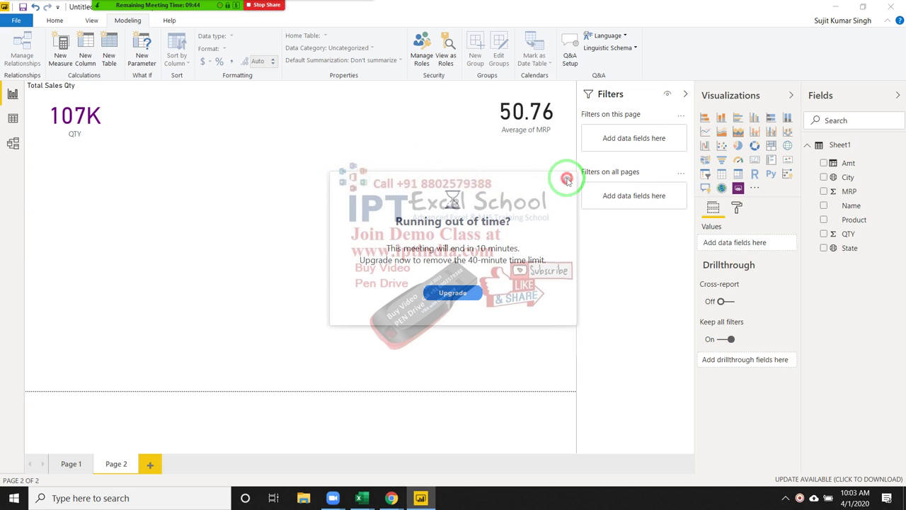
Step: Build an enlarged table of Name, QTY and City rows totalling QTY 106980
left_click(721, 173)
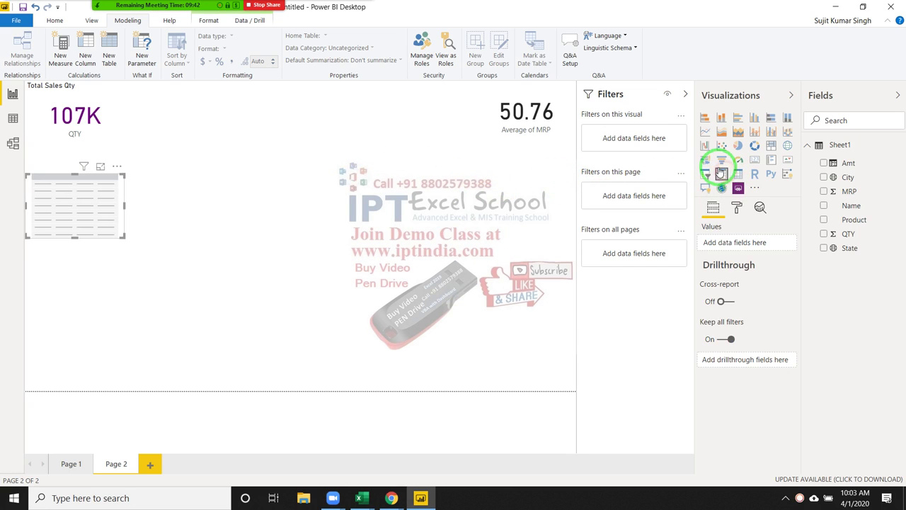
left_click_drag(124, 237, 170, 324)
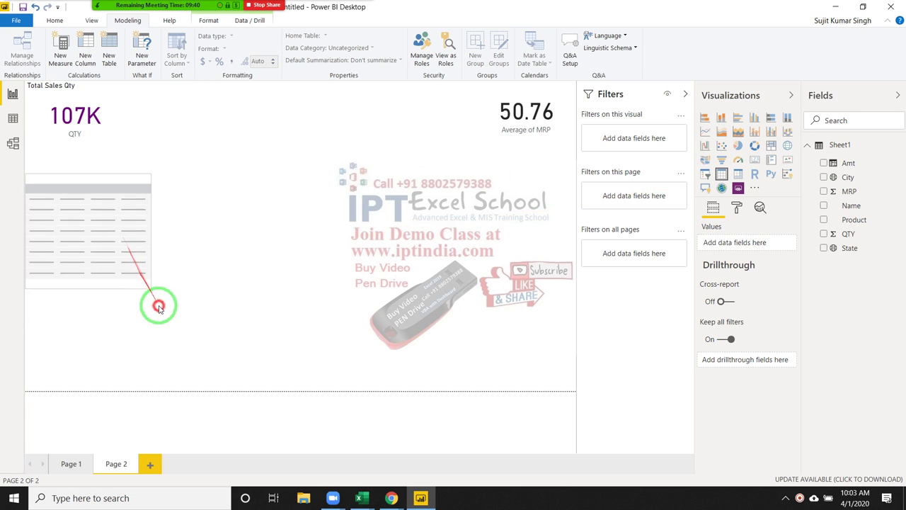
left_click(823, 205)
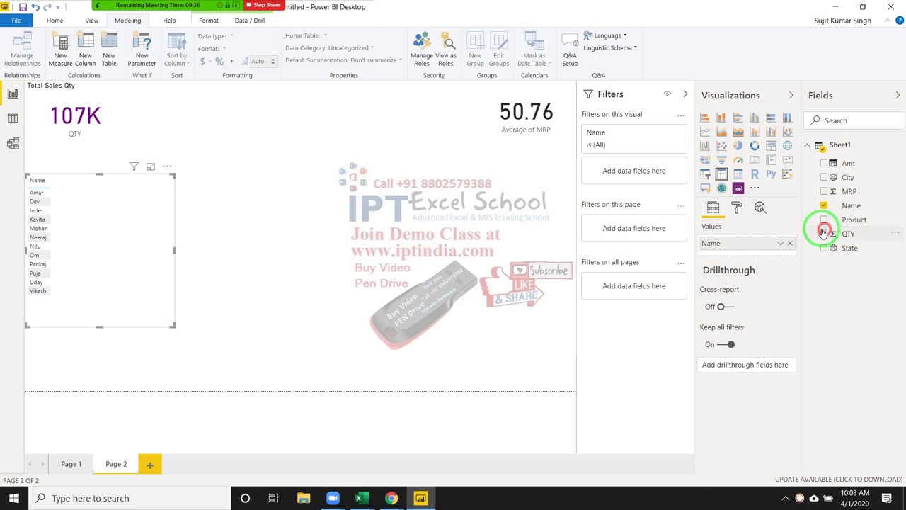
mouse_move(827, 234)
left_mouse_down()
mouse_move(731, 263)
mouse_move(821, 235)
left_mouse_up()
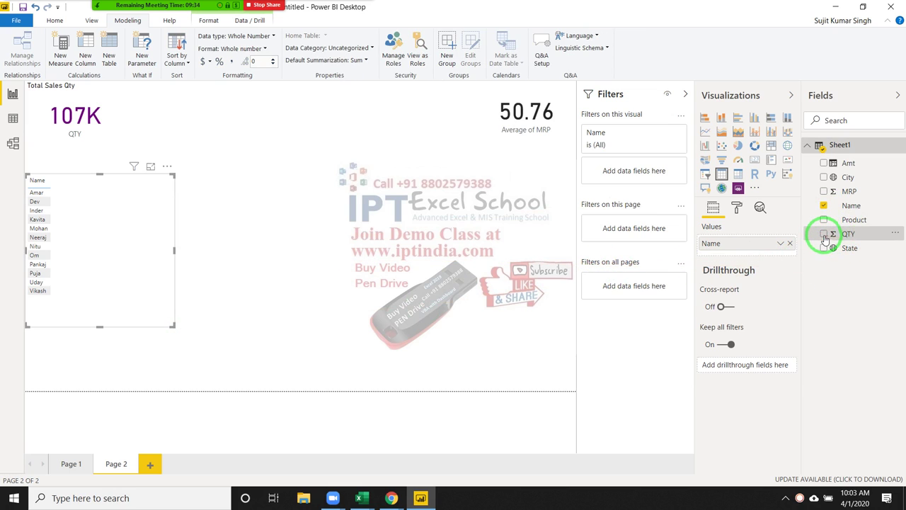
left_click(824, 234)
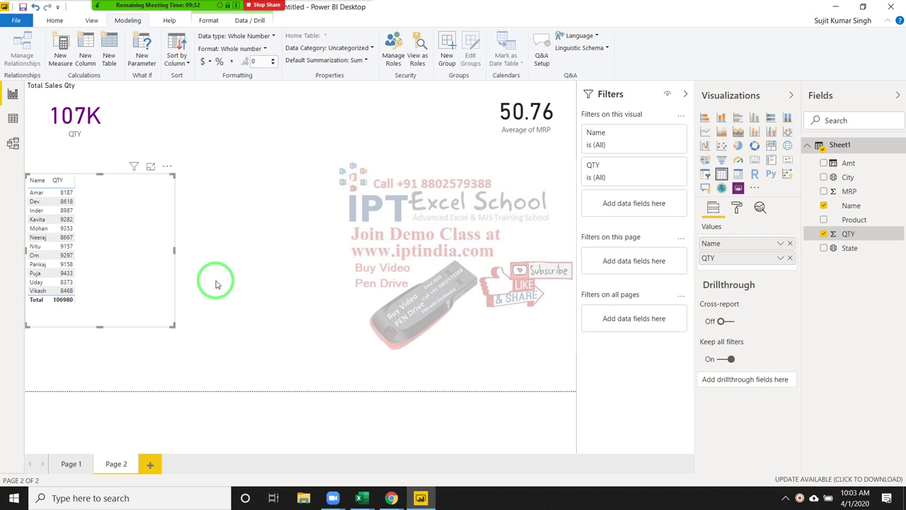
left_click(737, 174)
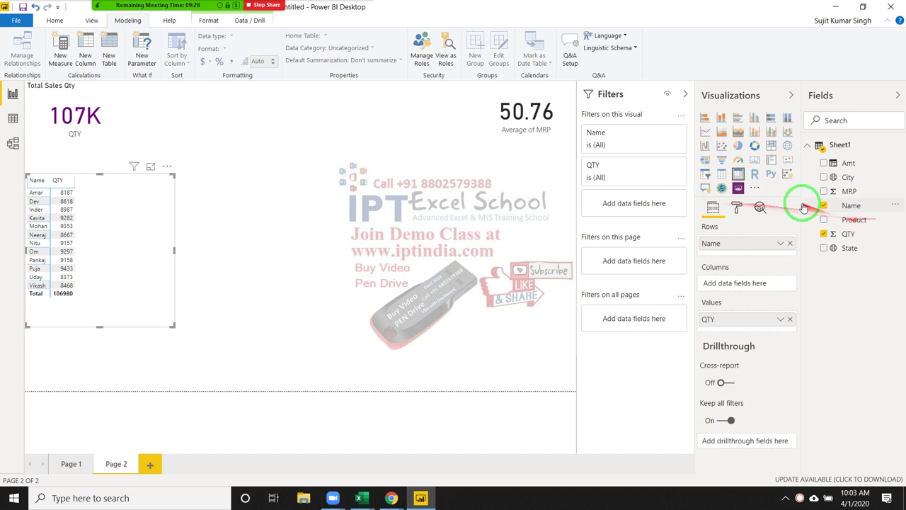
left_click(721, 174)
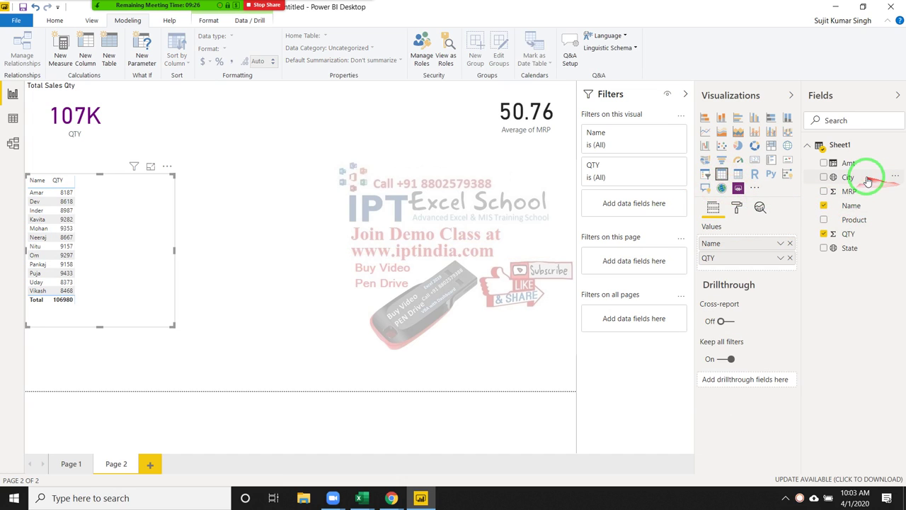
mouse_move(877, 209)
left_mouse_down()
mouse_move(205, 267)
mouse_move(127, 259)
left_mouse_up()
left_click(36, 193)
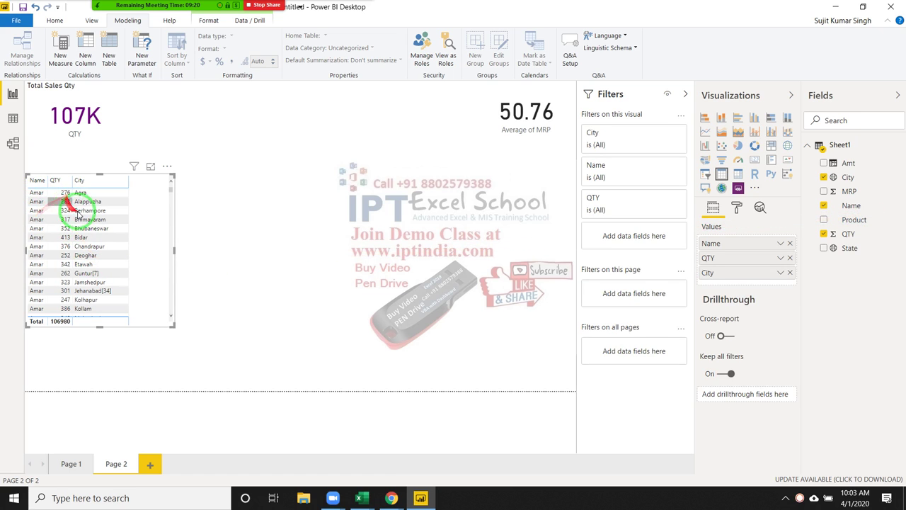
left_click(86, 256)
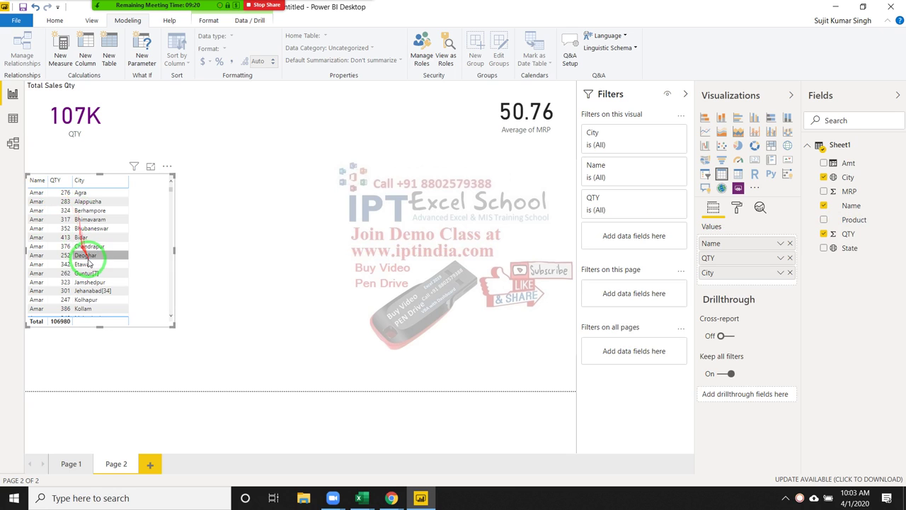
Step: Convert the table to a widened Name-by-City QTY matrix, then delete it
left_click(739, 173)
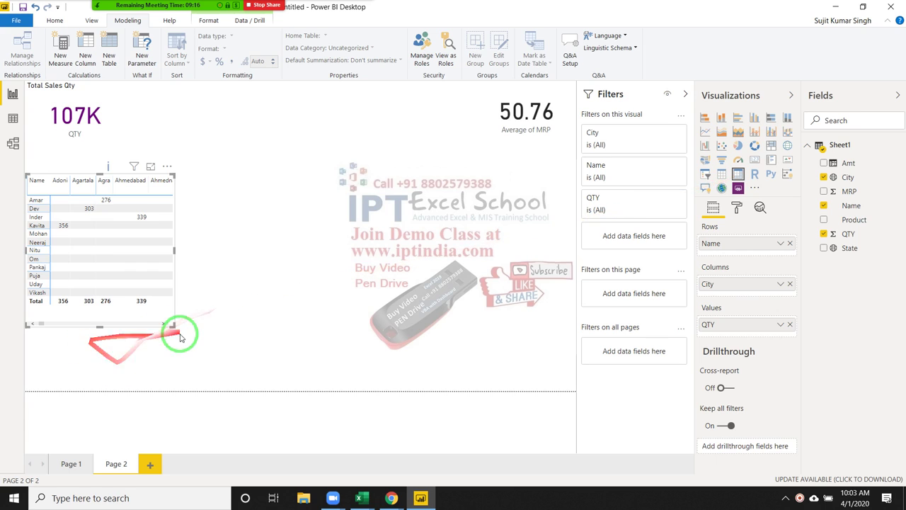
left_click_drag(174, 326, 554, 343)
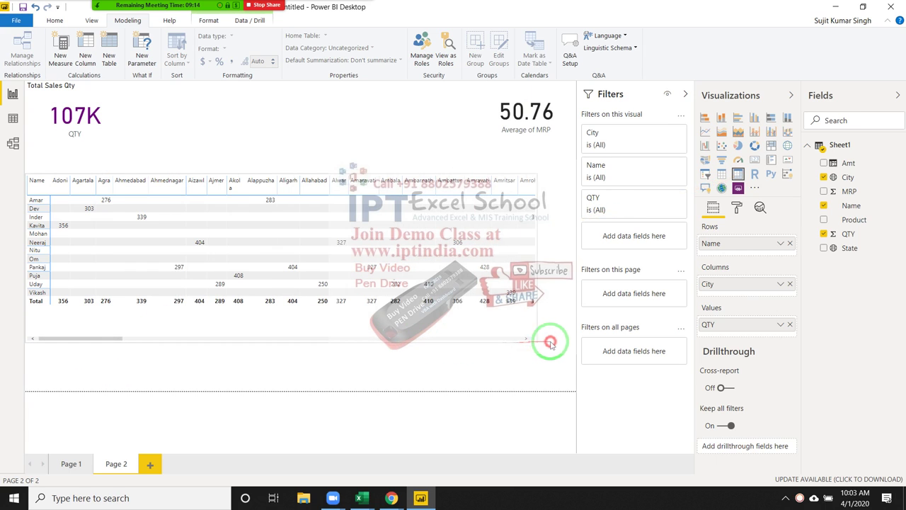
left_click(553, 343)
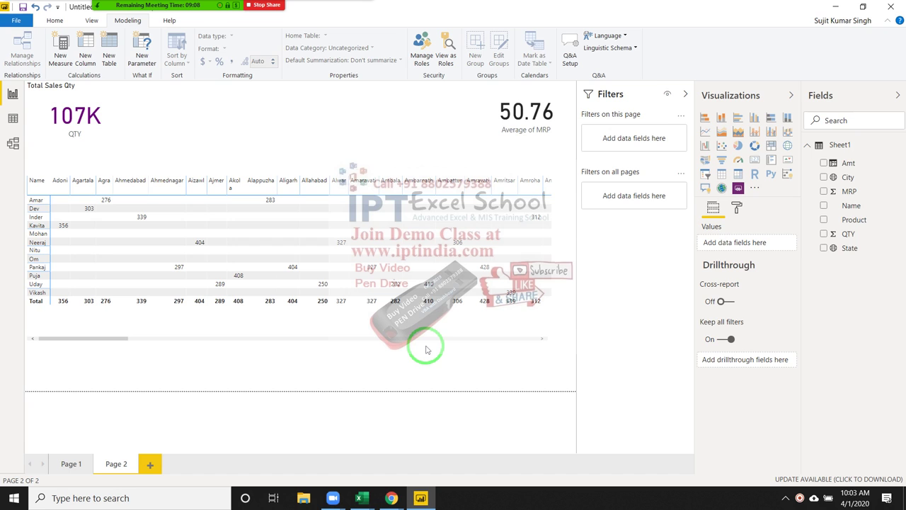
left_click(426, 328)
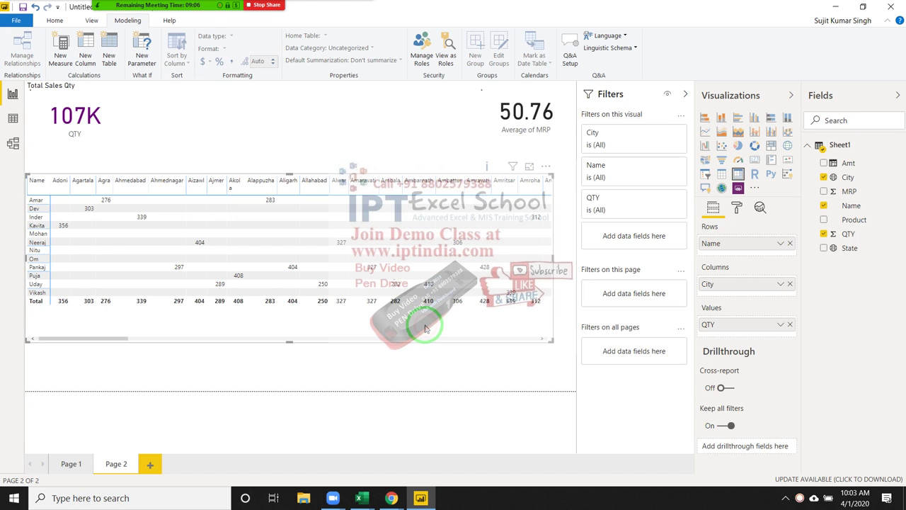
key("Delete")
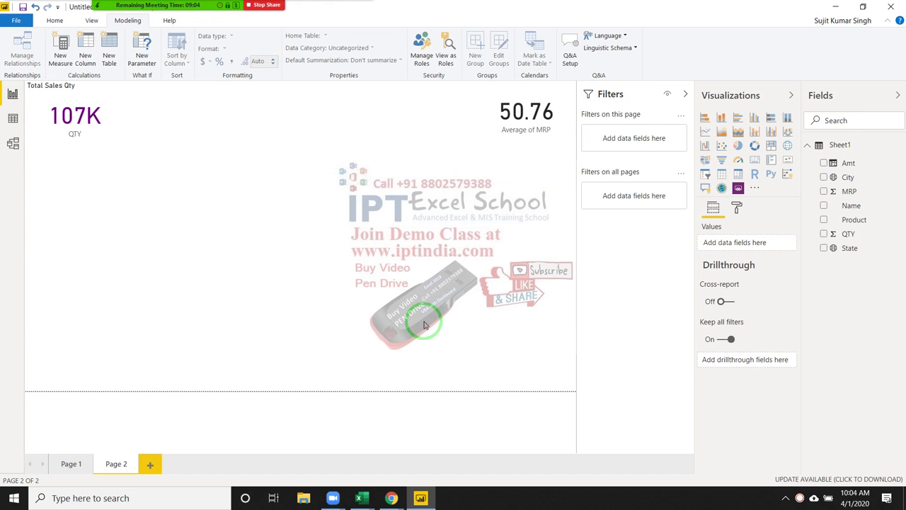
Step: Minimize Power BI, bring up Chrome's new tab and go to Gmail
left_click(842, 6)
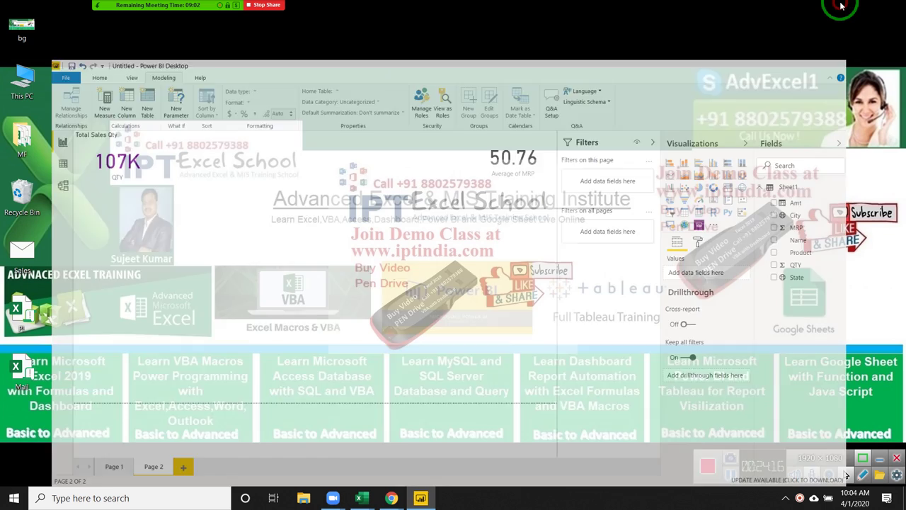
mouse_move(391, 499)
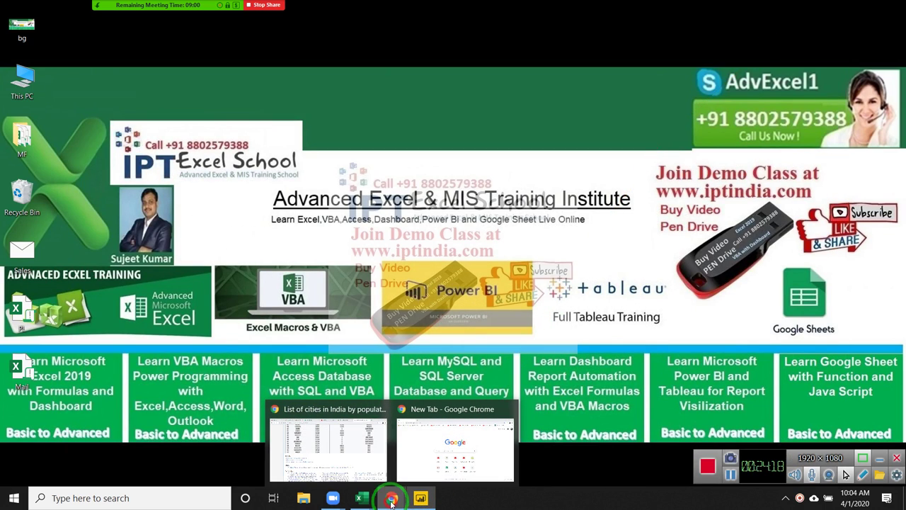
left_click(420, 441)
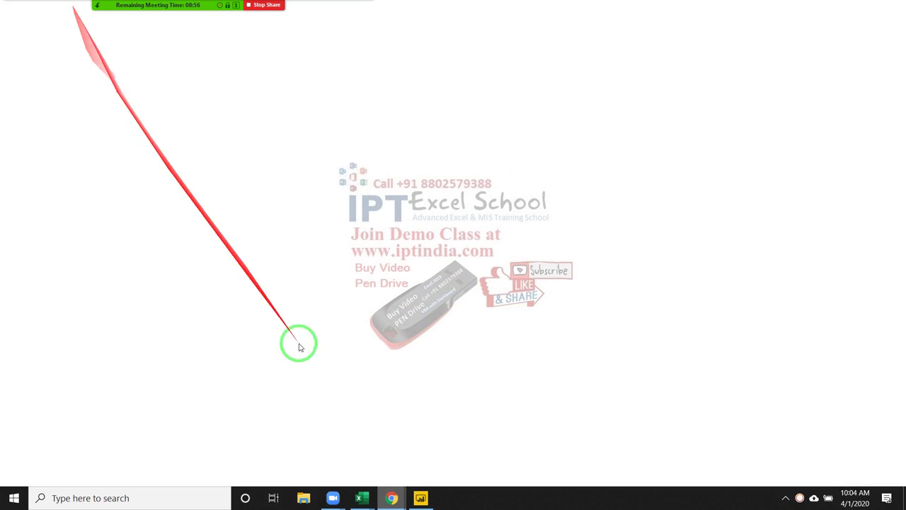
mouse_move(392, 496)
type("g")
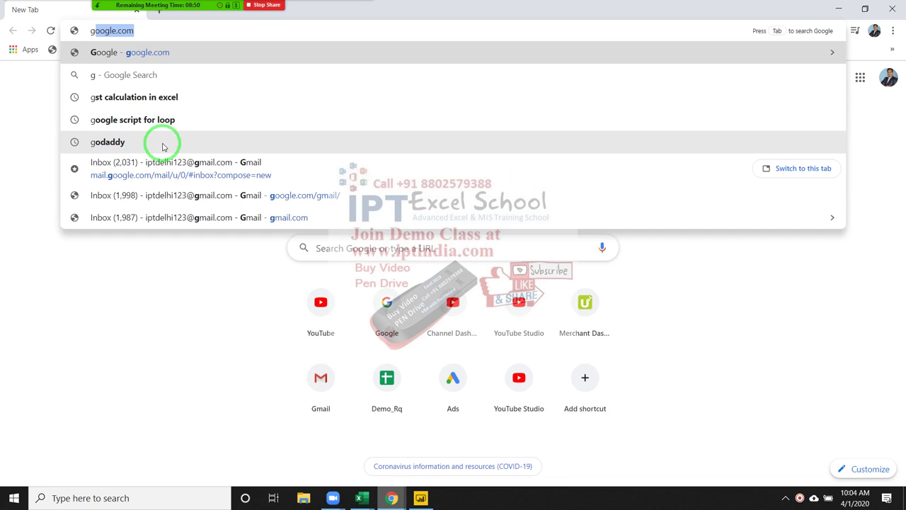
type("mai")
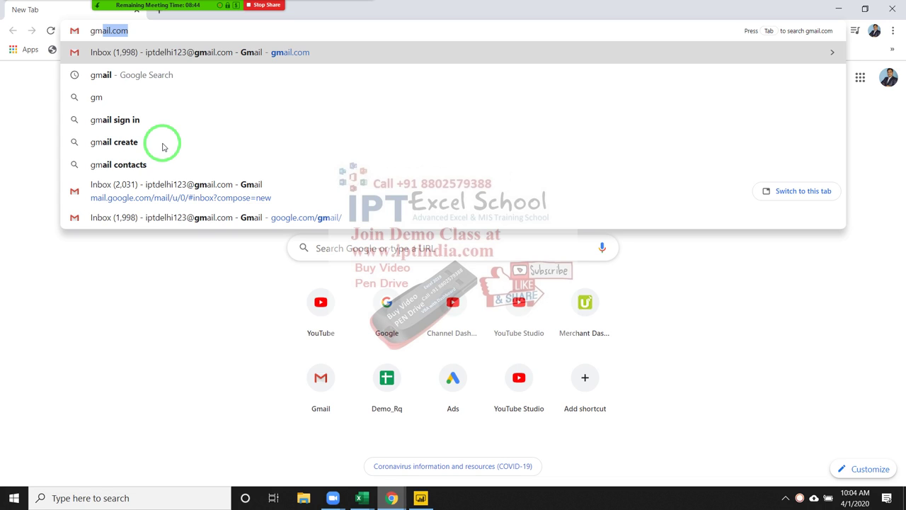
key("Return")
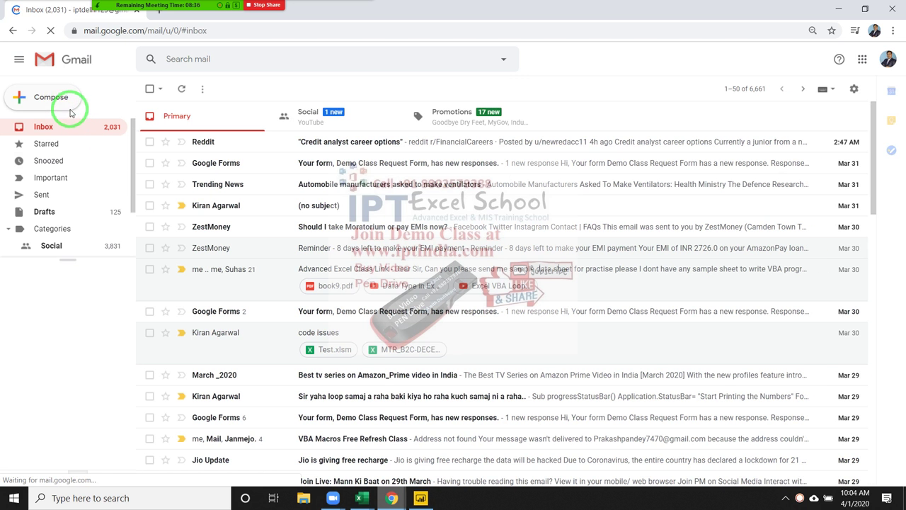
Step: Open a blank Compose window and place the cursor in its To field
left_click(64, 98)
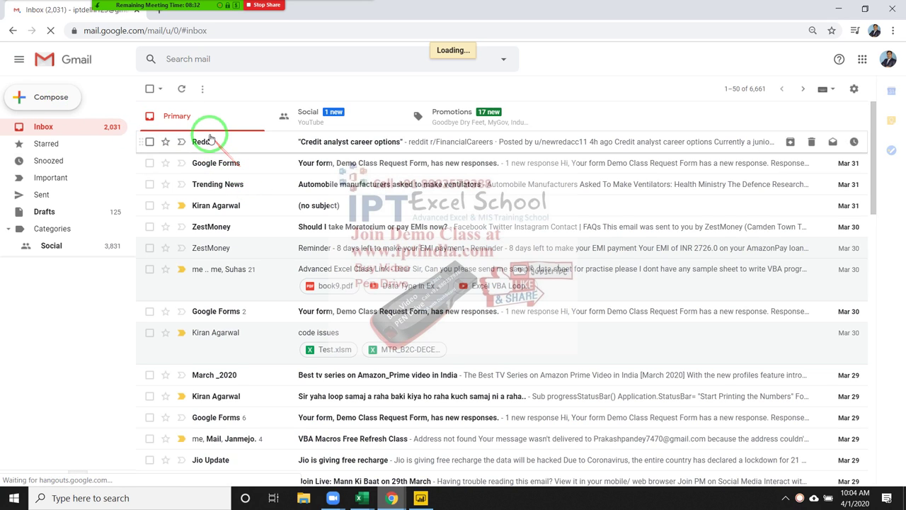
left_click(140, 9)
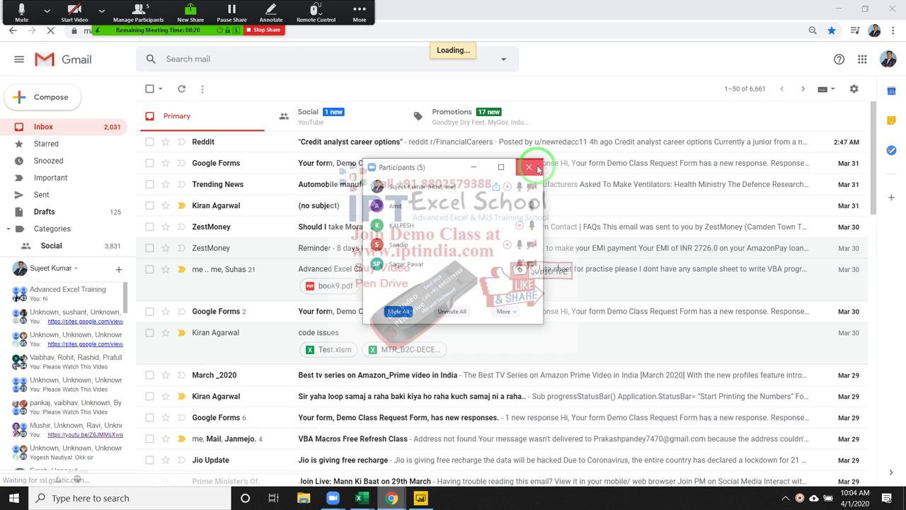
left_click(612, 205)
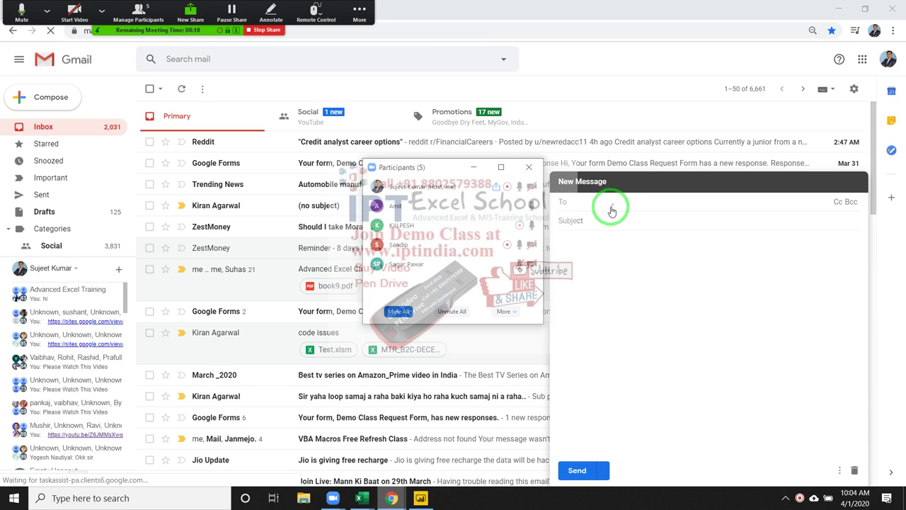
left_click(607, 206)
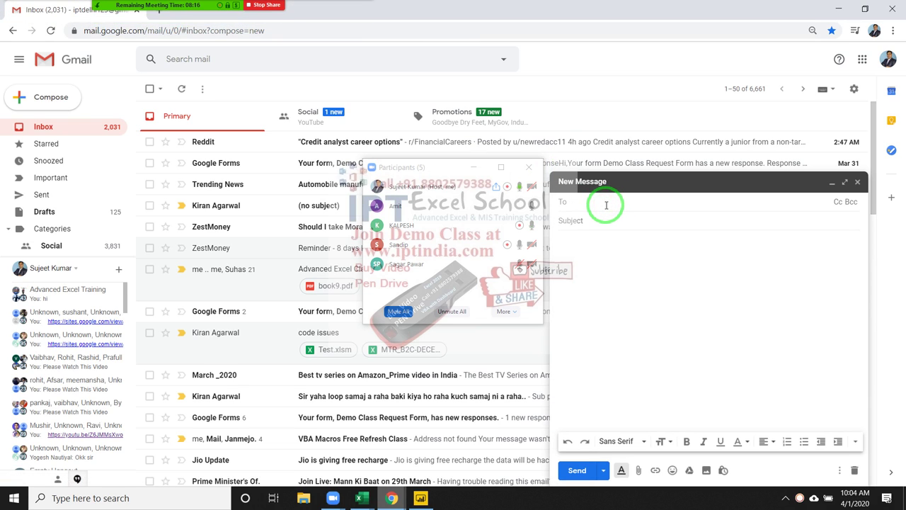
Step: Search contacts by name and add the first recipient from the suggestions
type("am")
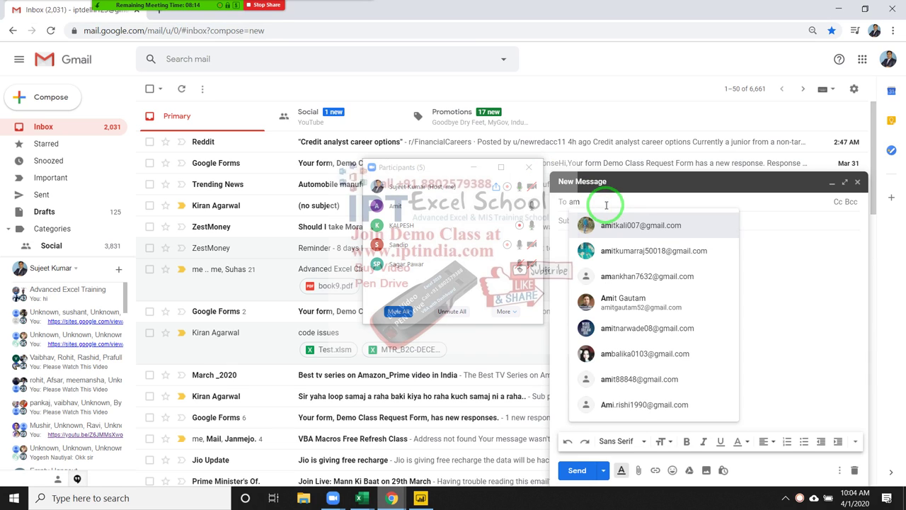
type("it")
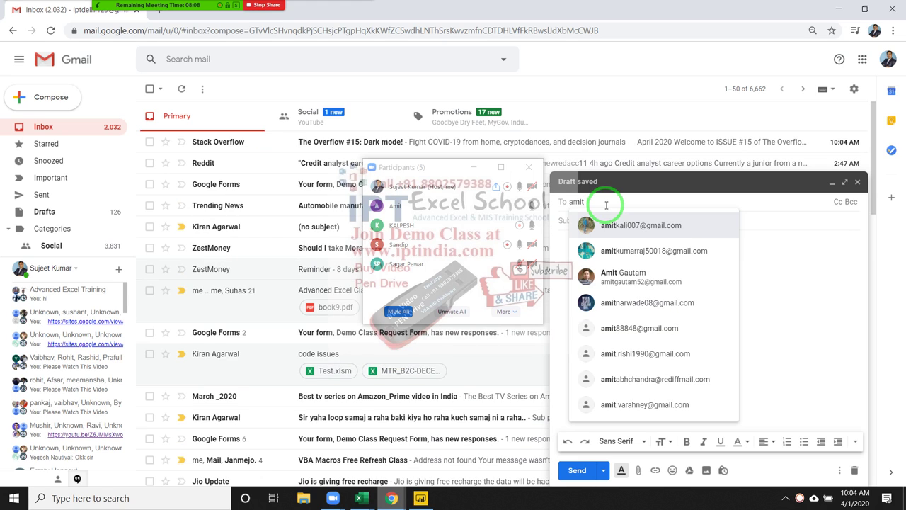
type("j")
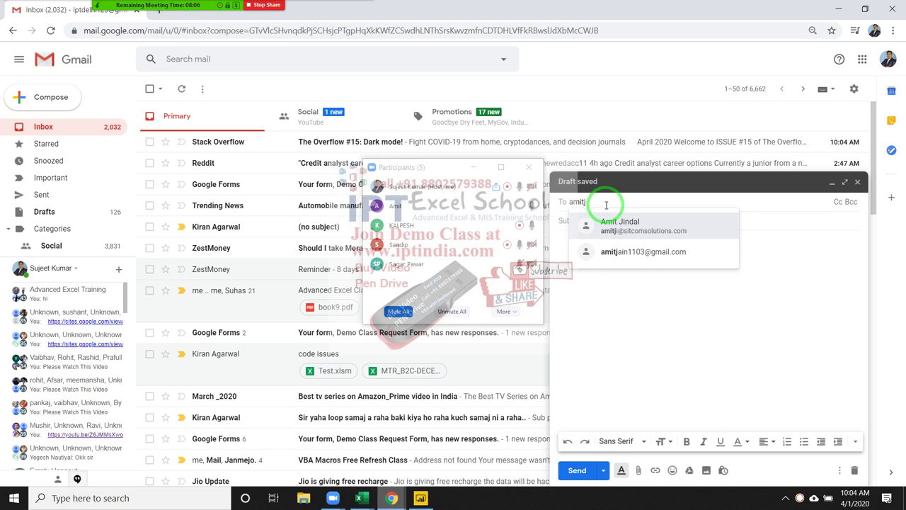
key("BackSpace")
type("jh")
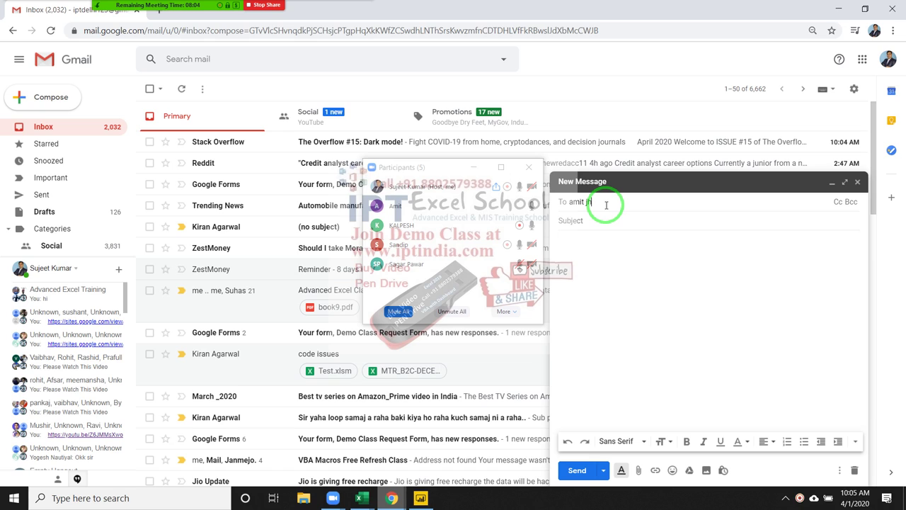
key("BackSpace")
key("BackSpace")
key("BackSpace")
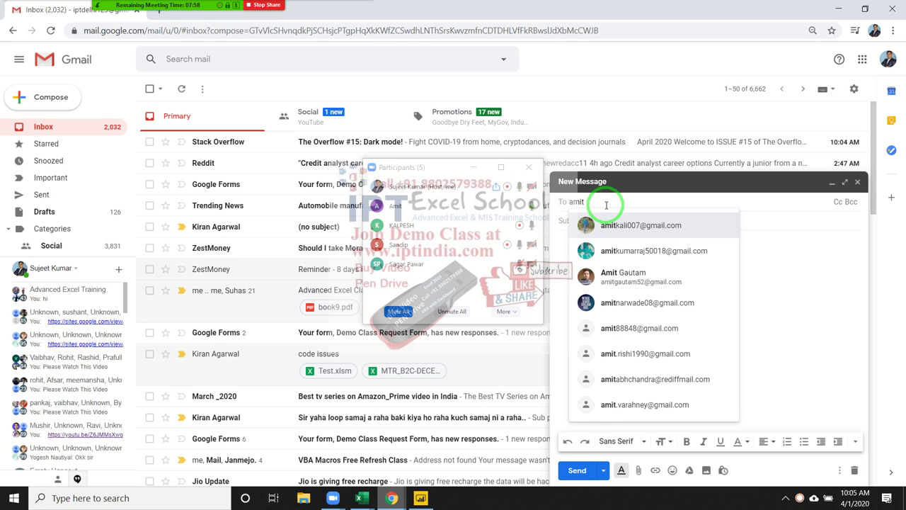
key("BackSpace")
key("BackSpace")
key("BackSpace")
key("BackSpace")
type("n")
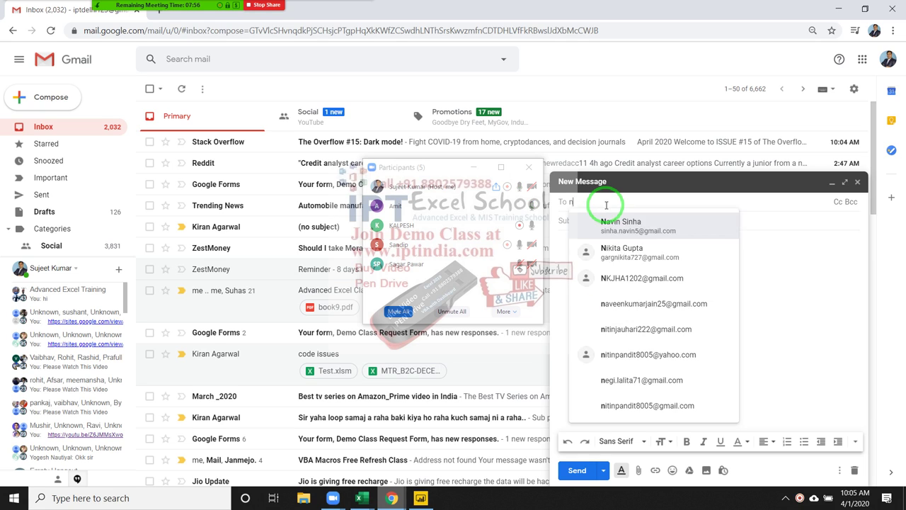
type("k")
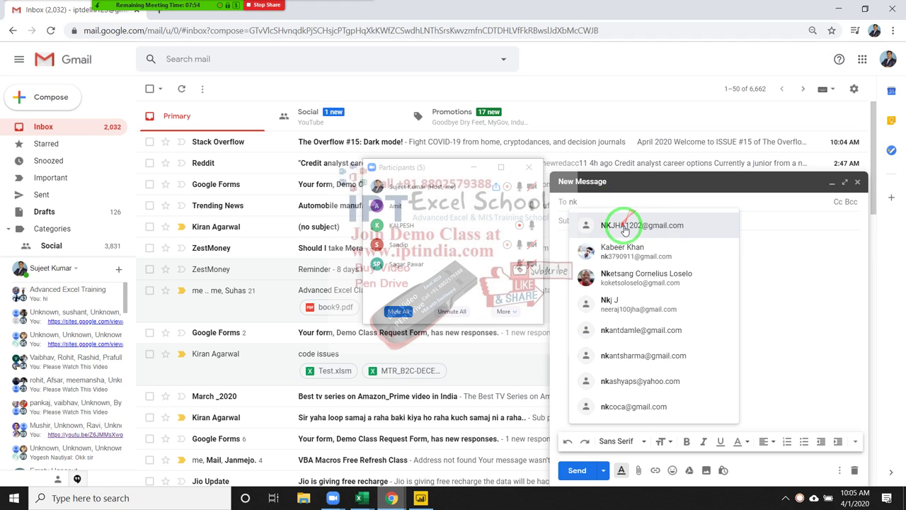
left_click(625, 231)
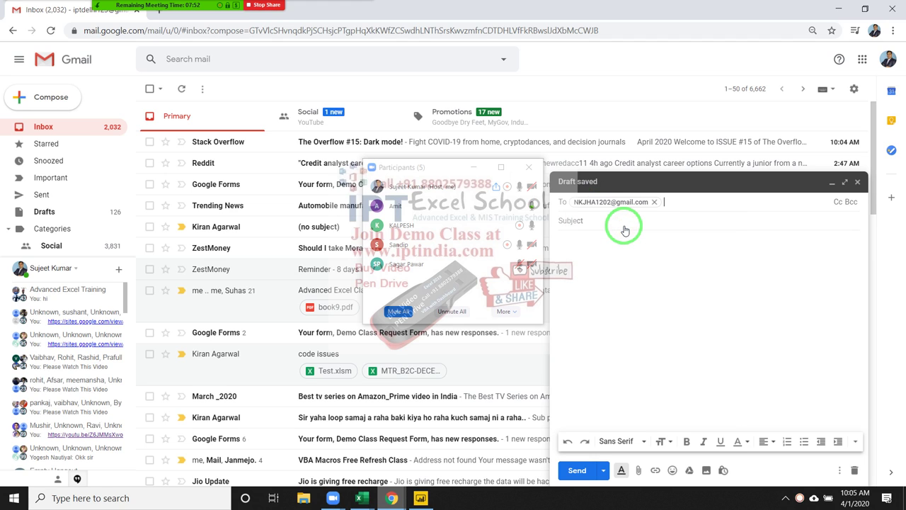
Step: Add three more recipients from the suggestions and move to the Subject field
type("saga")
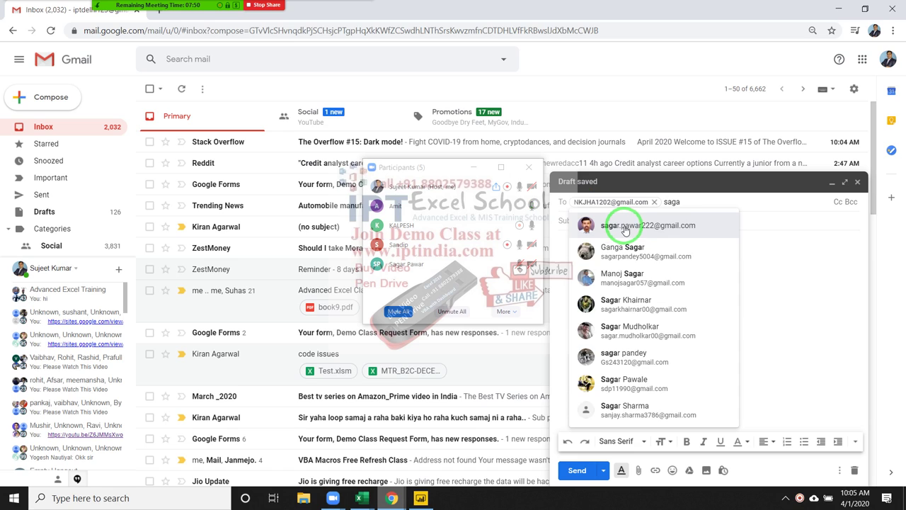
left_click(625, 231)
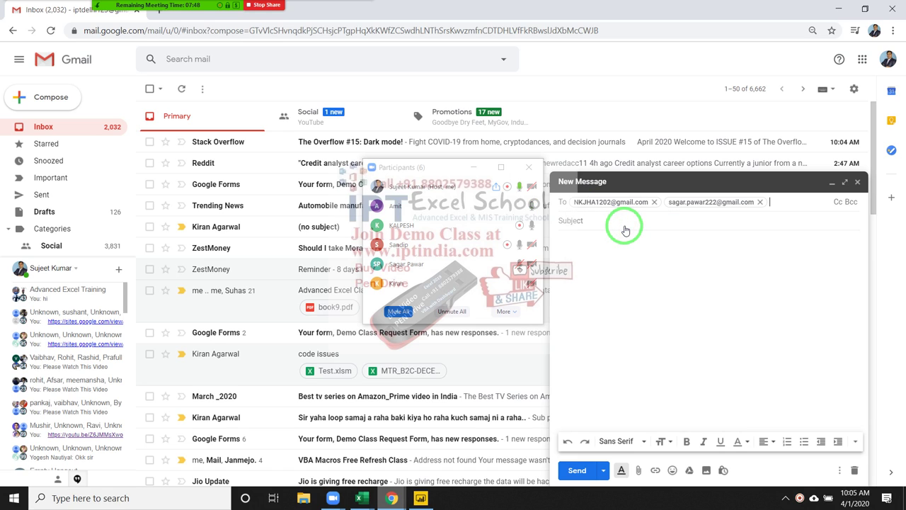
type("sand")
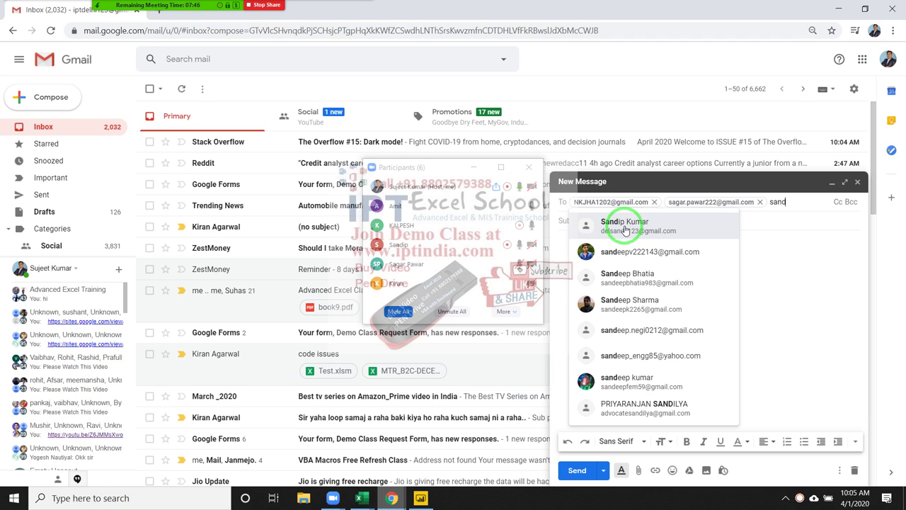
left_click(625, 231)
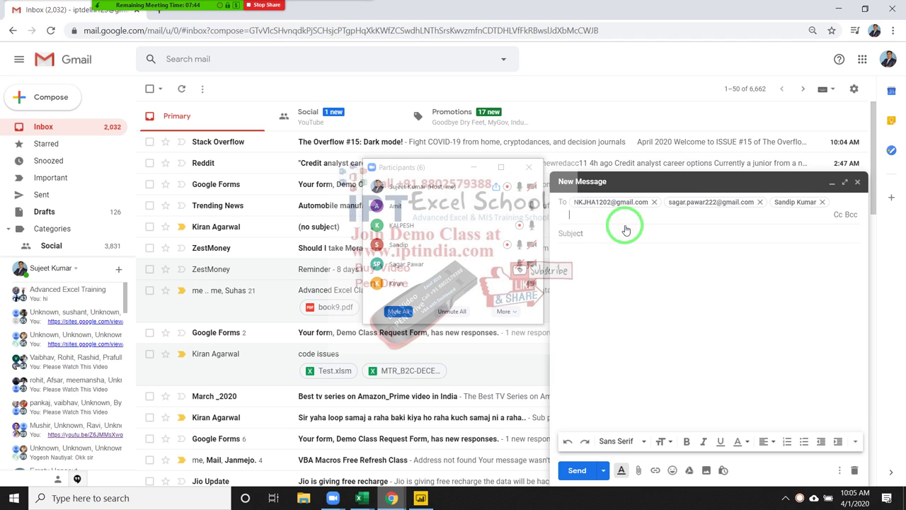
type("kal")
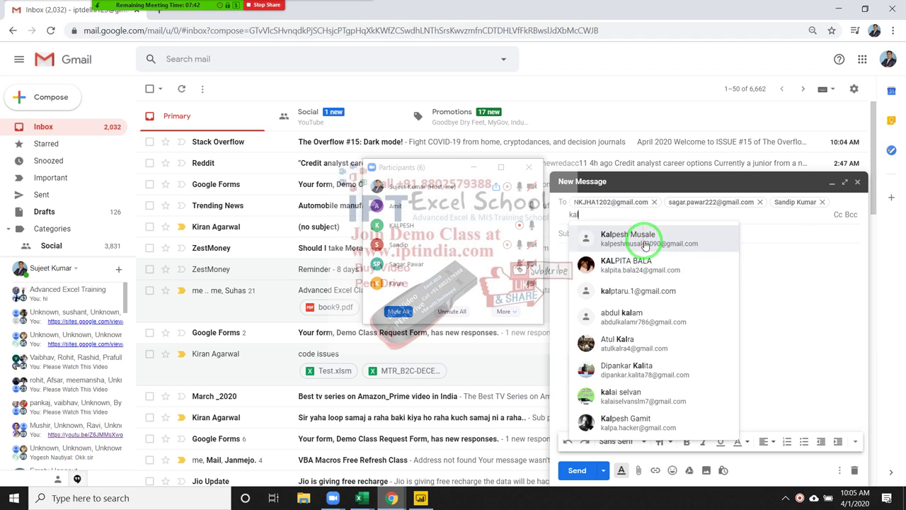
left_click(646, 241)
left_click(607, 234)
type("file")
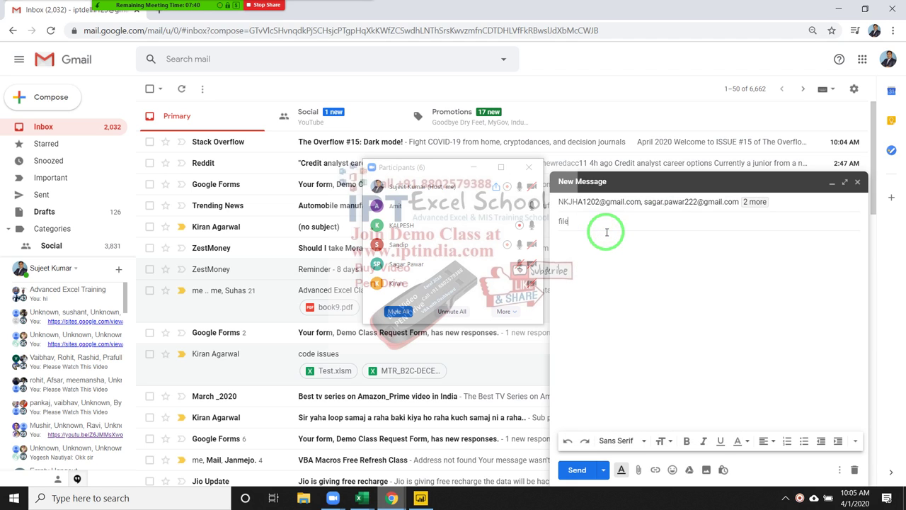
left_click_drag(598, 283, 349, 134)
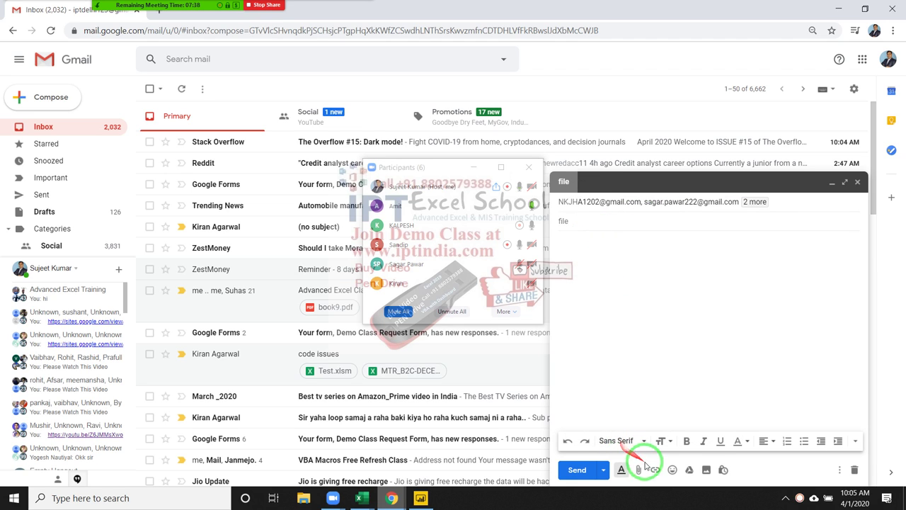